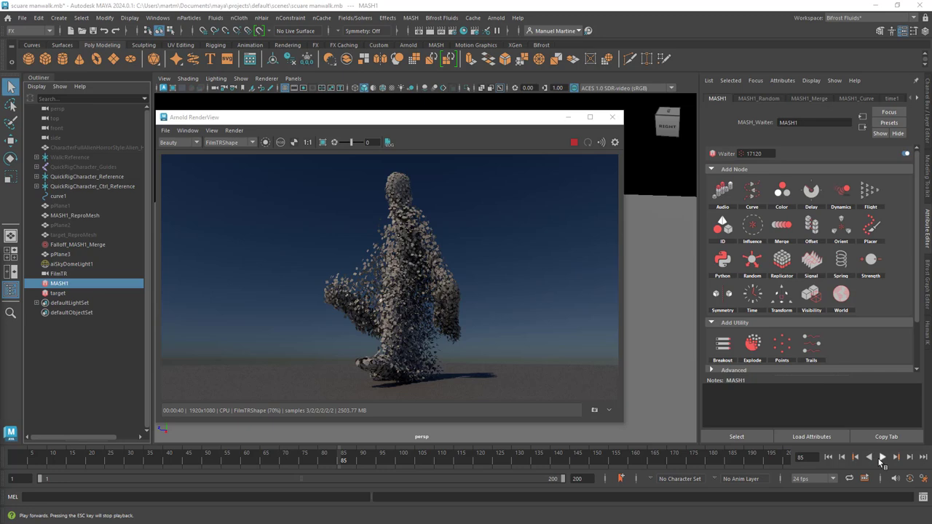
- Move the render preview aside, orbit to a front view, then bring the preview back
drag(480, 125, 108, 133)
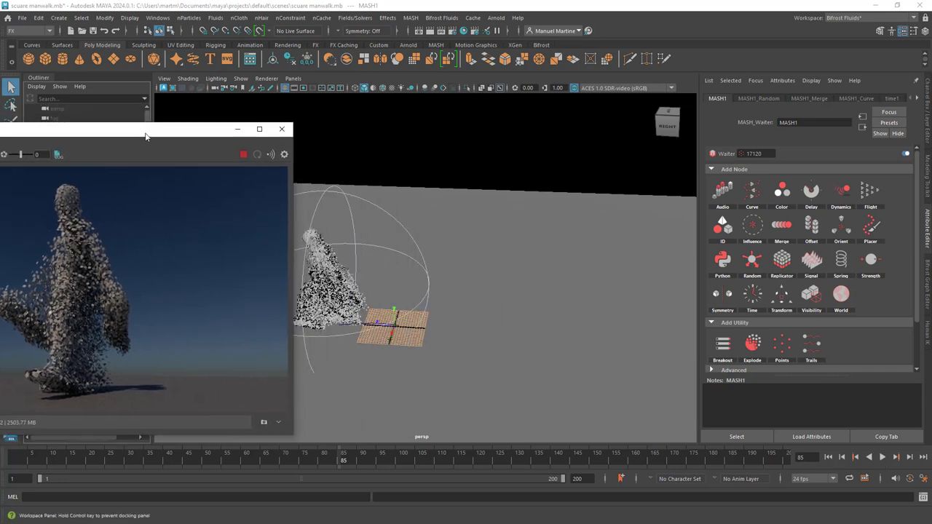
mouse_move(409, 314)
alt+mouse_down()
mouse_move(483, 301)
mouse_move(285, 218)
alt+mouse_up()
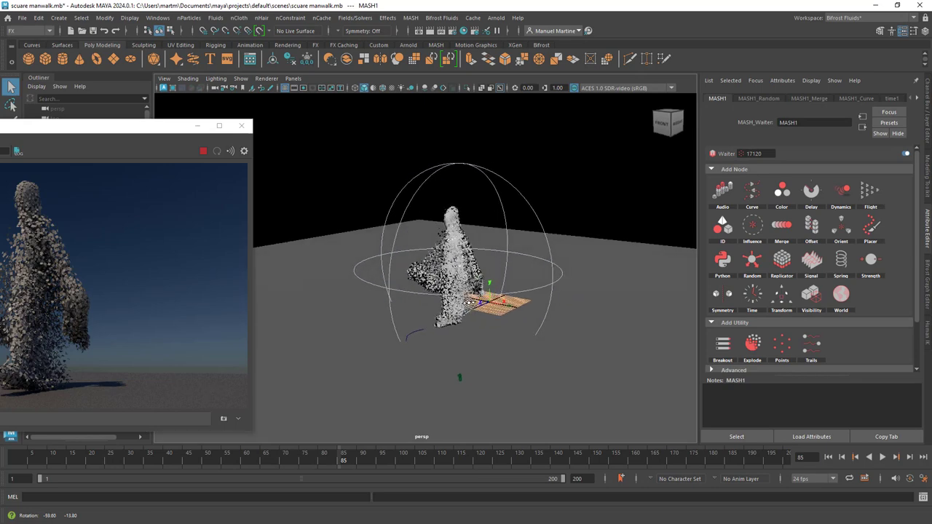
drag(151, 131, 419, 132)
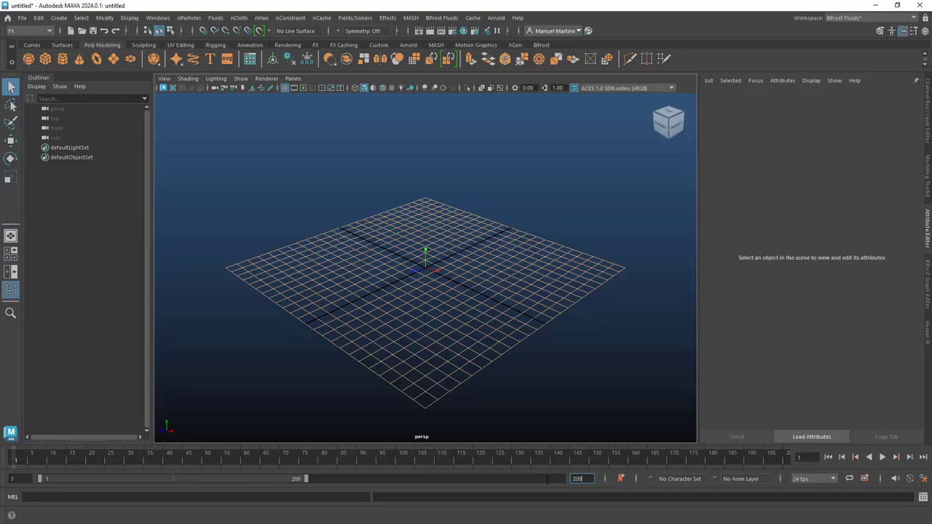
- Set the end frame to 200 and browse the Content Browser to Modeling > Sculpting Base Meshes > Bipeds
key(Return)
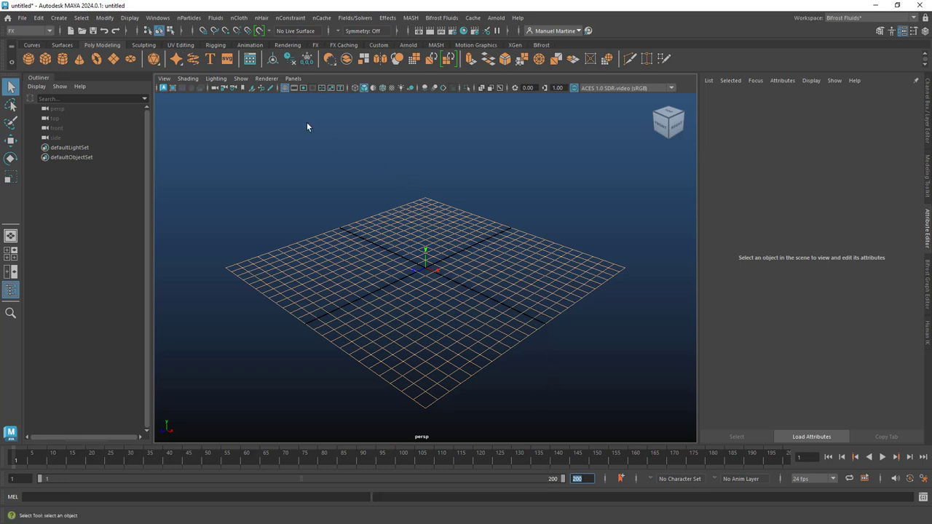
click(251, 64)
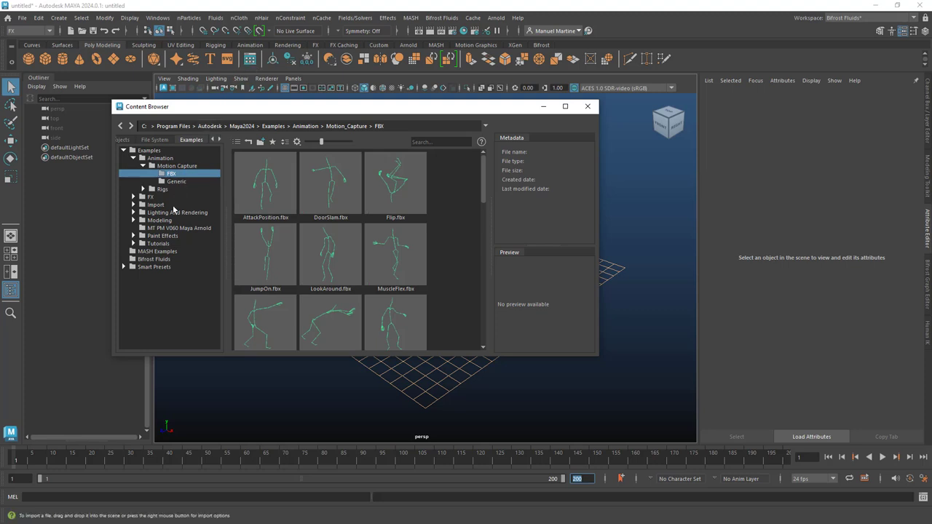
double_click(150, 220)
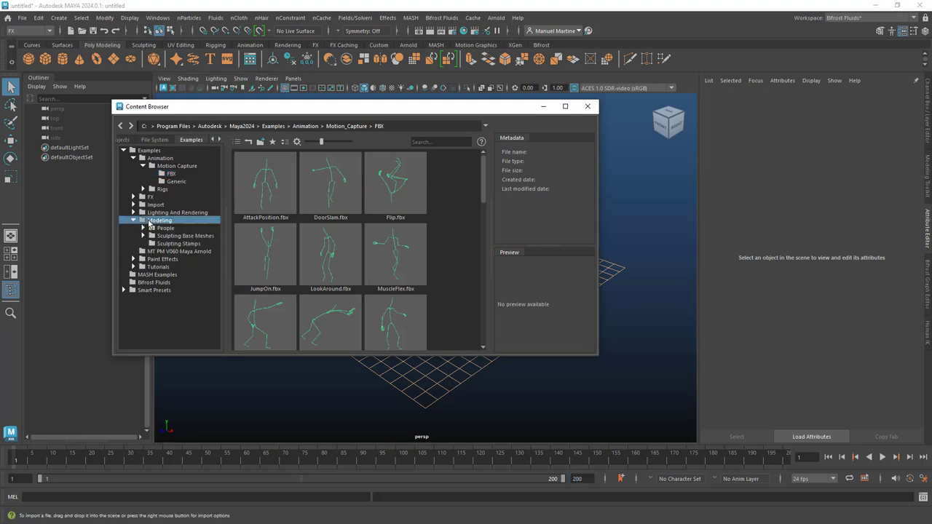
double_click(166, 236)
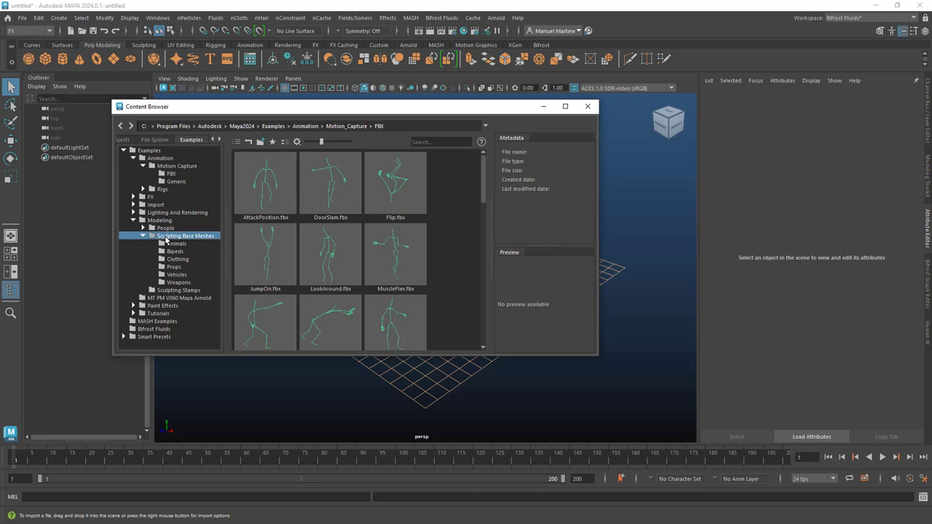
click(169, 251)
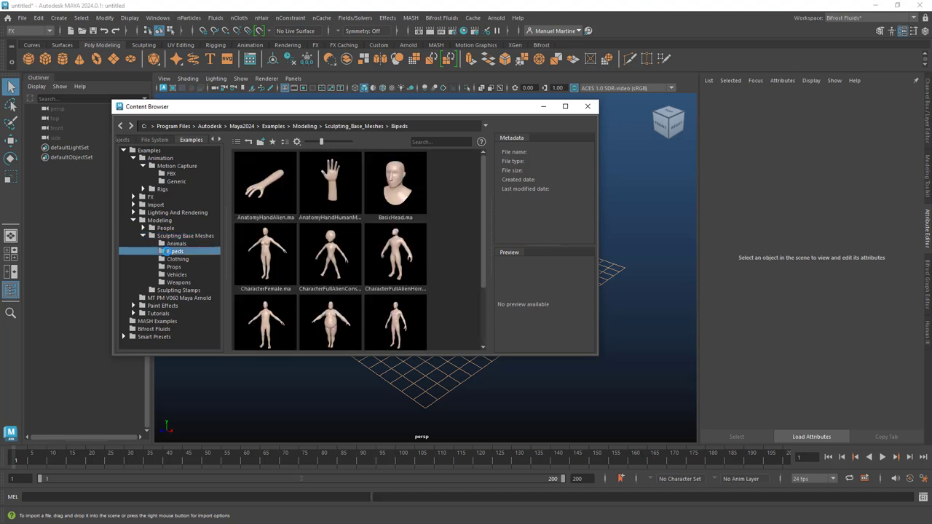
- Import MonsterCyclops.ma into the scene and close the Content Browser
scroll(310, 245, down, 2)
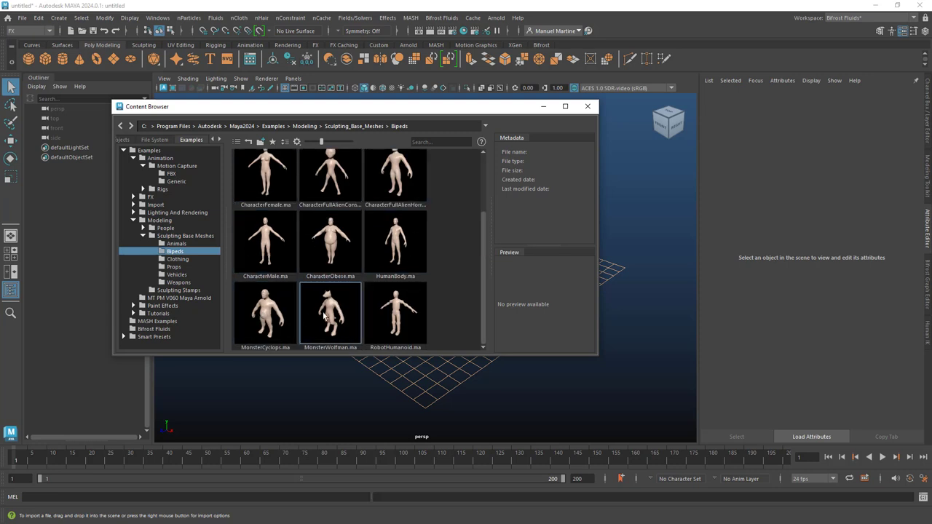
click(273, 321)
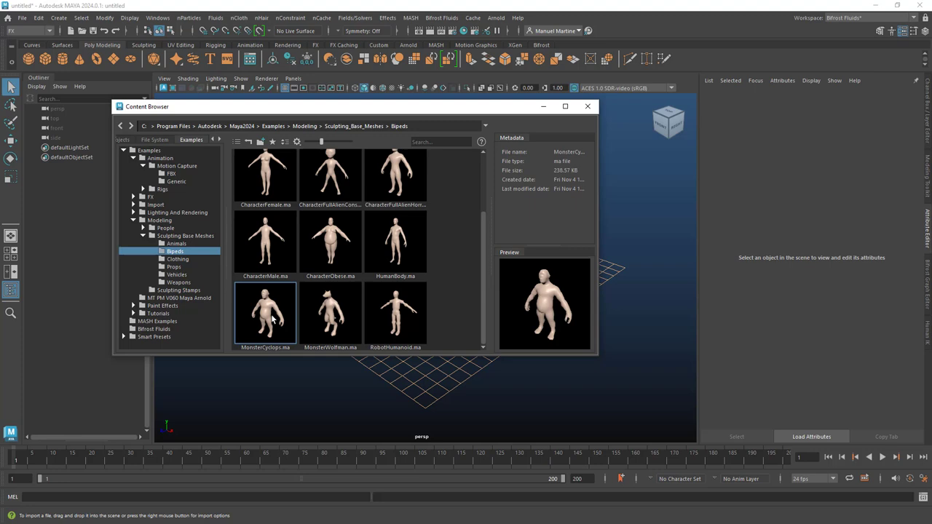
double_click(273, 321)
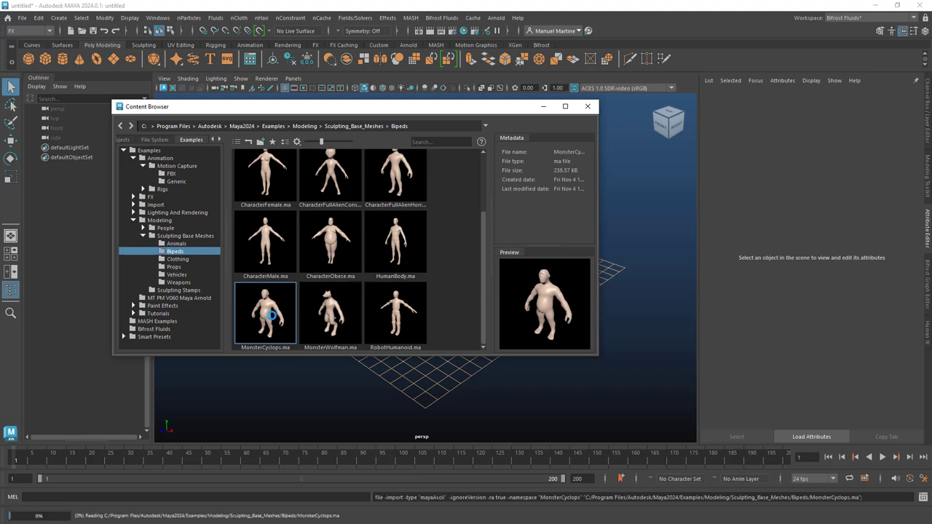
click(589, 107)
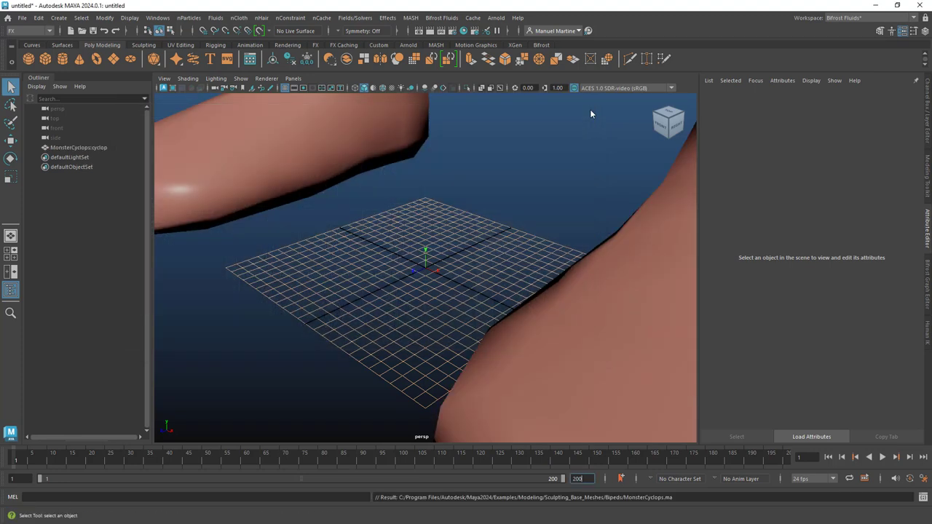
- Scale the cyclops mesh to 0.2 on X, Y and Z in the Channel Box
click(611, 281)
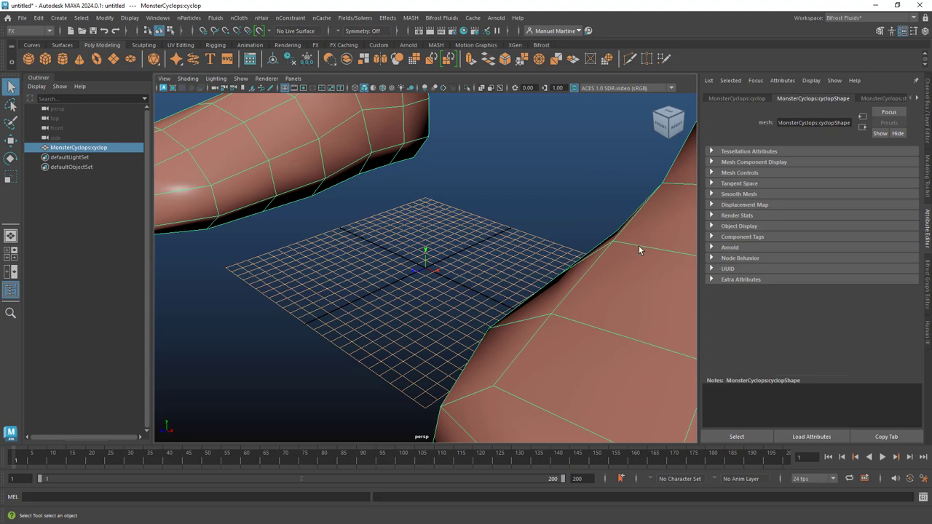
click(929, 108)
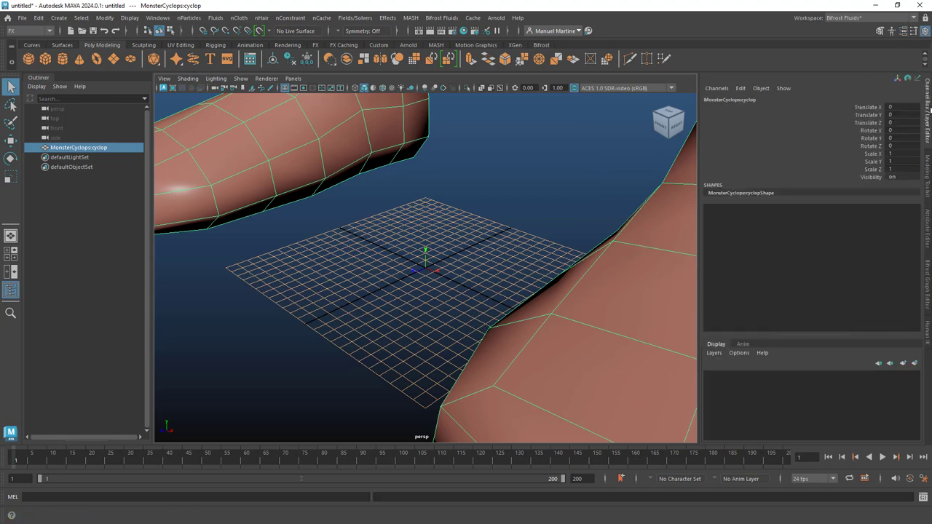
drag(897, 154, 898, 167)
click(898, 169)
text(0.2)
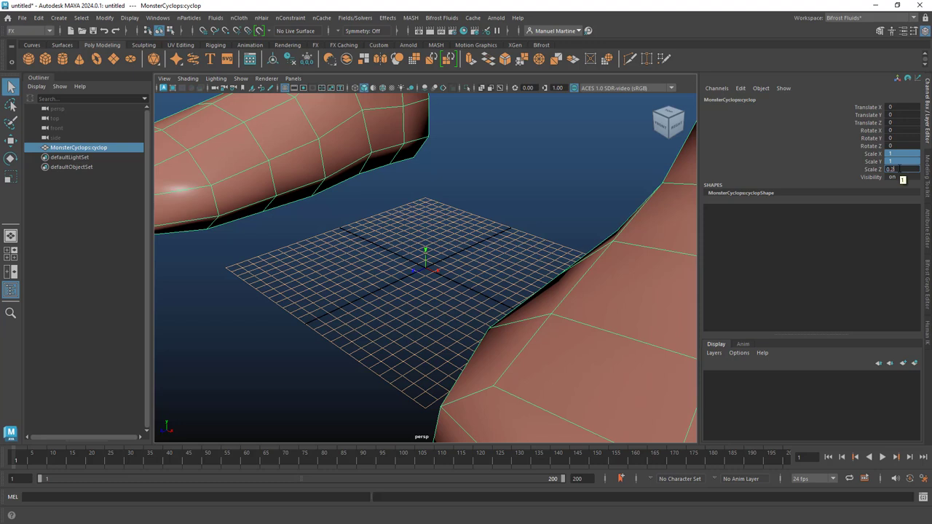
key(Return)
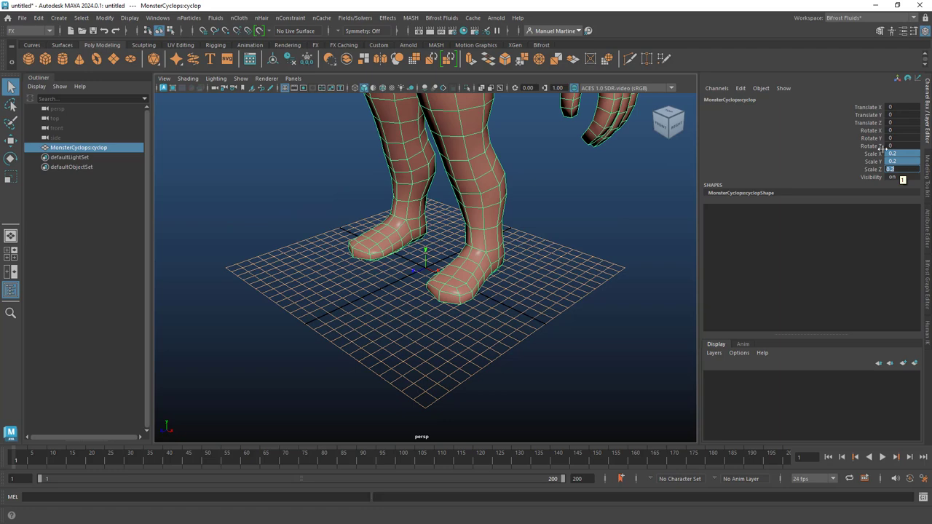
- Orbit and pan the view to frame the whole scaled cyclops
alt+right_drag(547, 218, 430, 204)
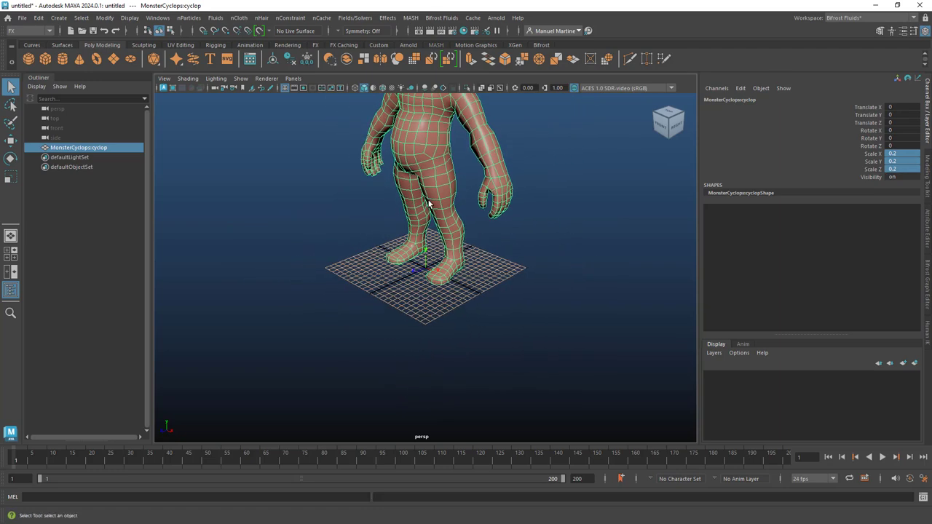
alt+drag(429, 205, 456, 196)
alt+middle_drag(456, 197, 436, 281)
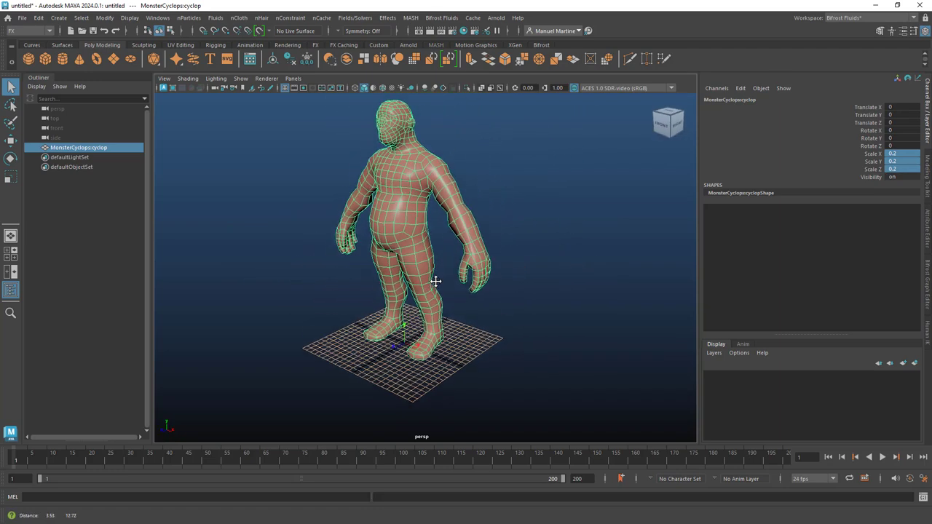
alt+drag(435, 282, 428, 274)
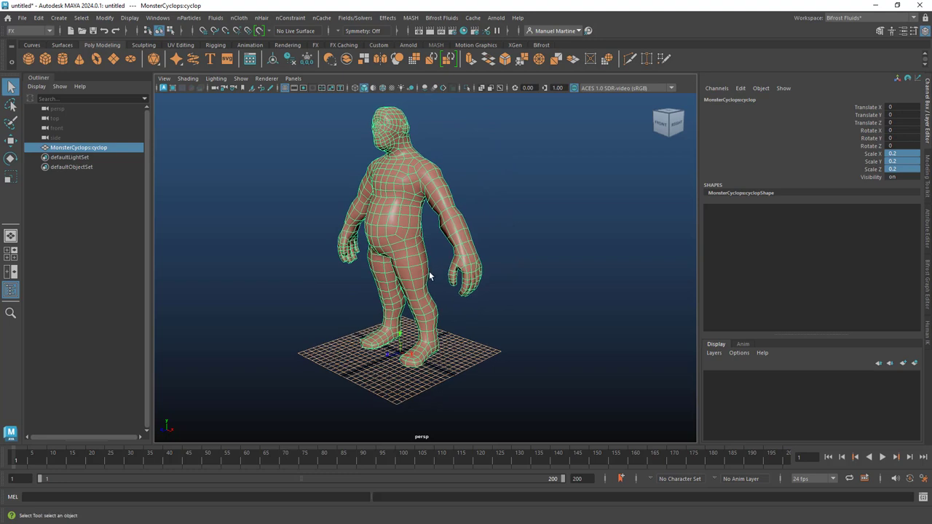
- Smooth the cyclops mesh with polySmoothFace1 Divisions 2 and inspect the denser surface
shift+right_click(408, 233)
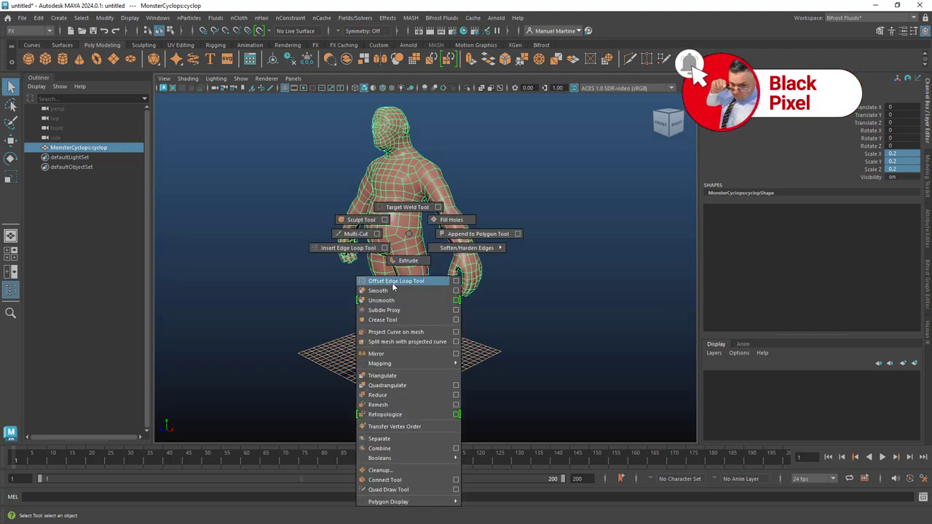
click(382, 290)
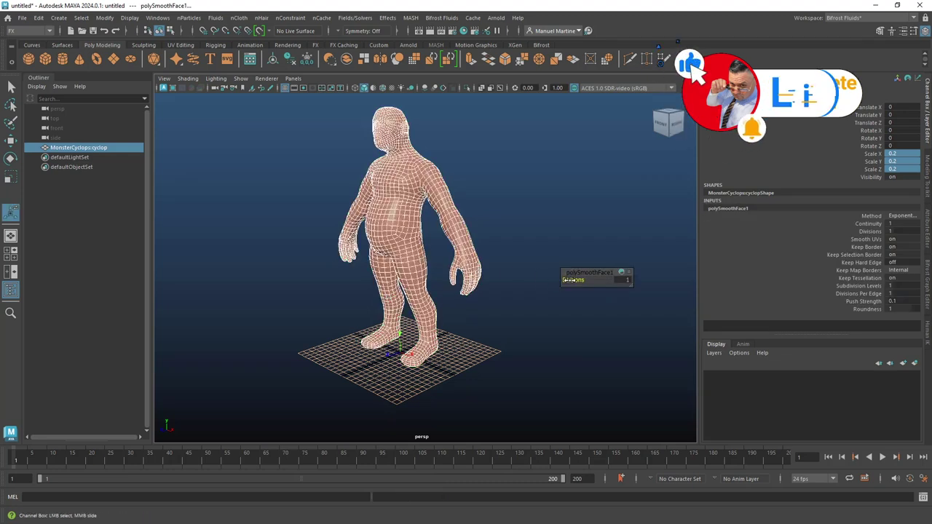
drag(572, 279, 575, 279)
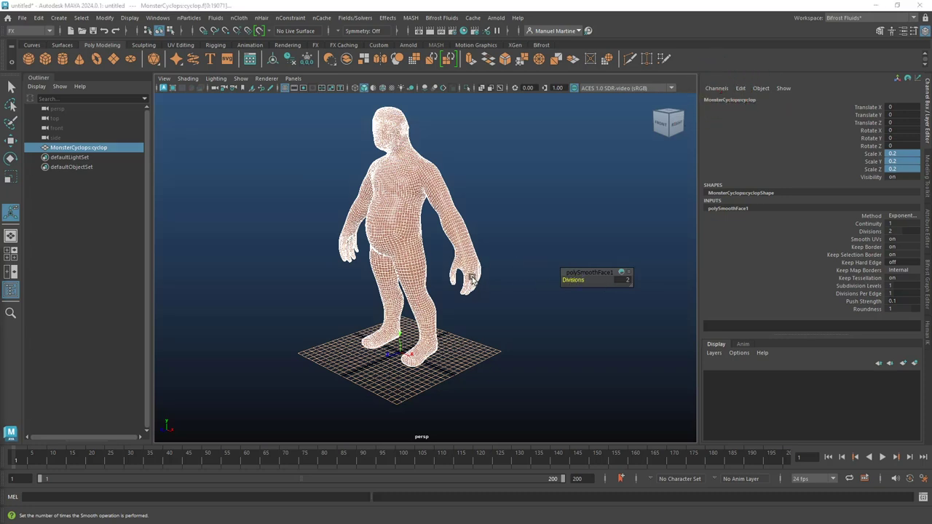
click(493, 223)
alt+drag(444, 244, 404, 207)
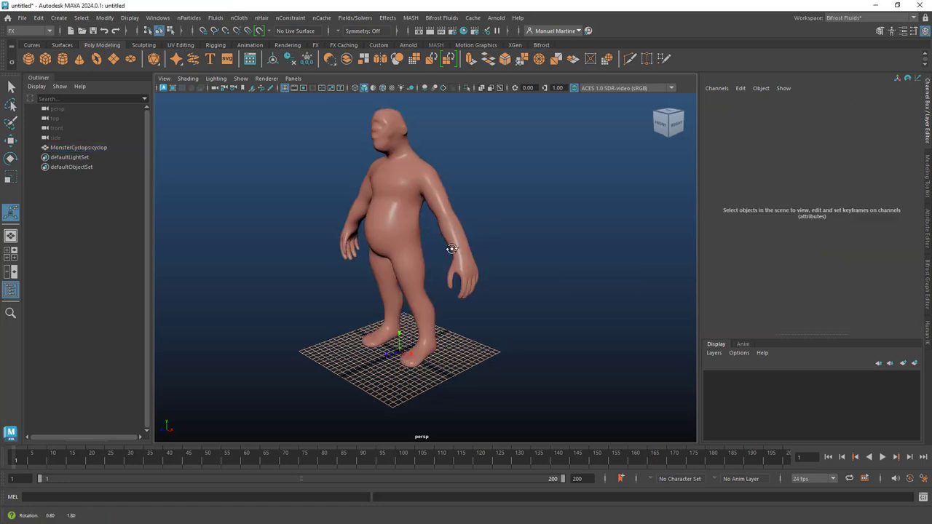
click(401, 204)
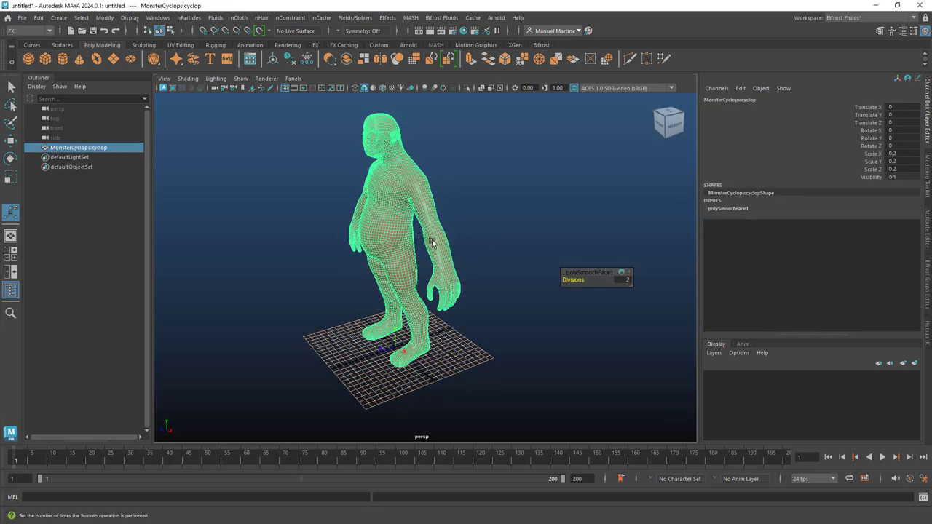
click(49, 31)
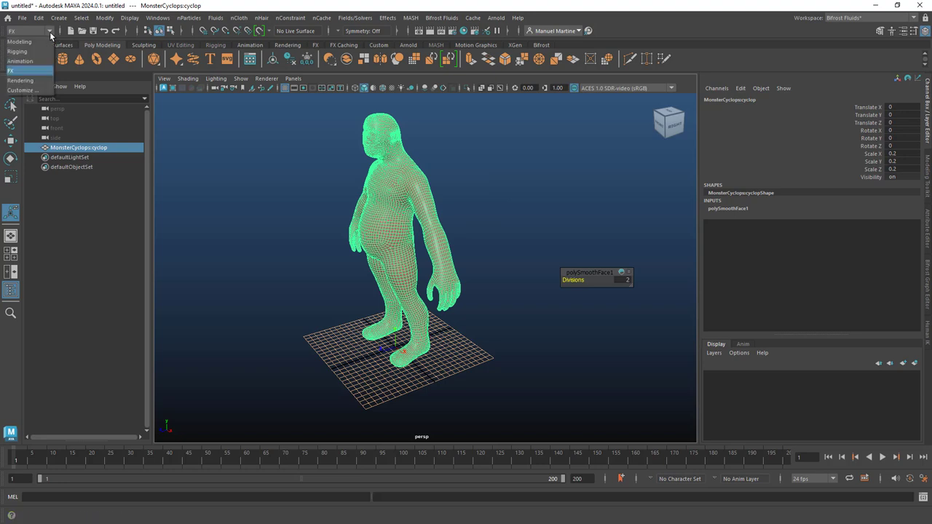
- Auto-rig the cyclops with Quick Rig from the Rigging menu set, creating QuickRigCharacter
click(17, 52)
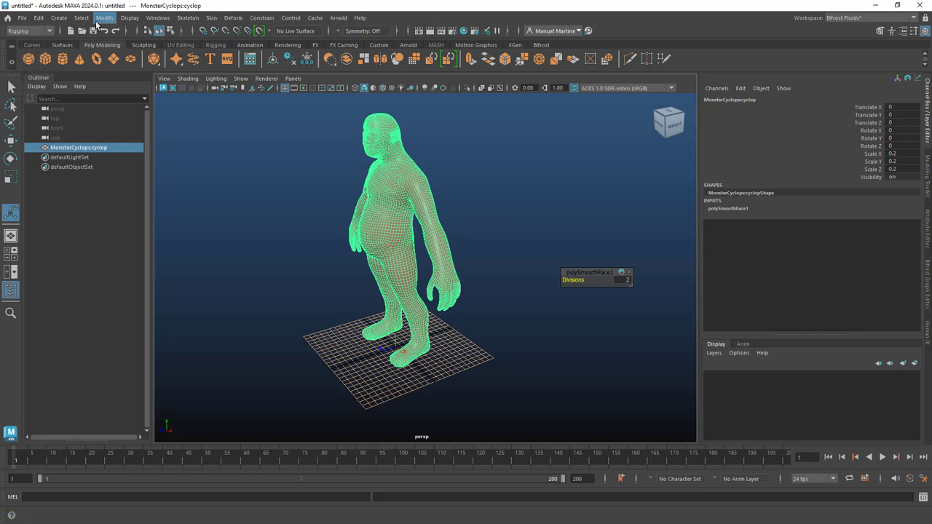
click(186, 18)
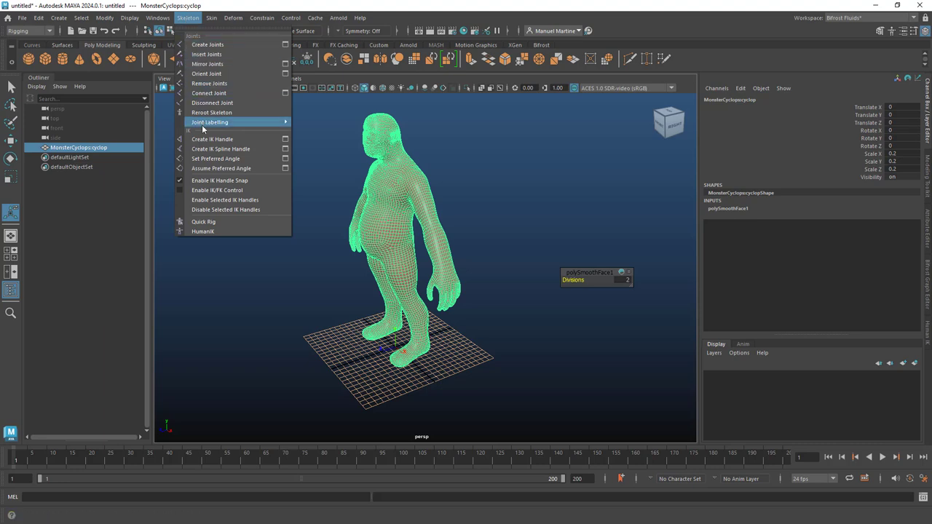
click(202, 222)
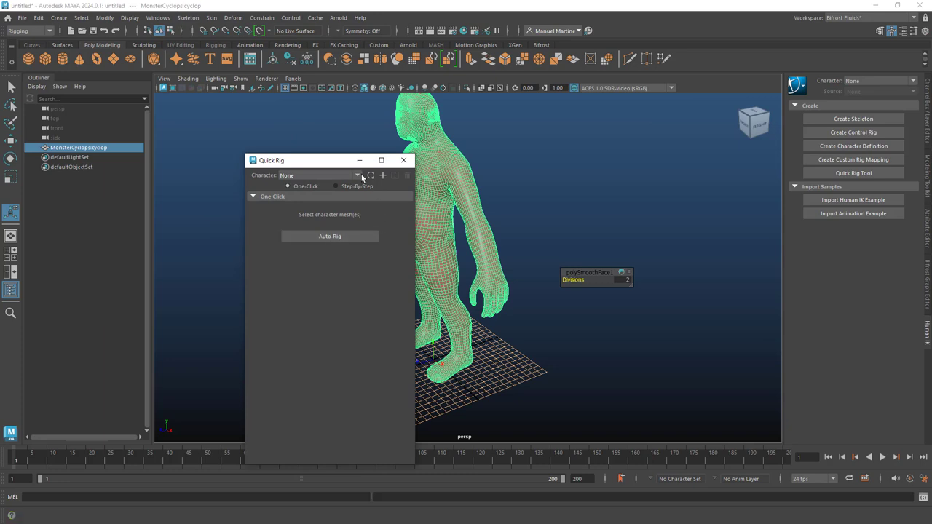
click(323, 236)
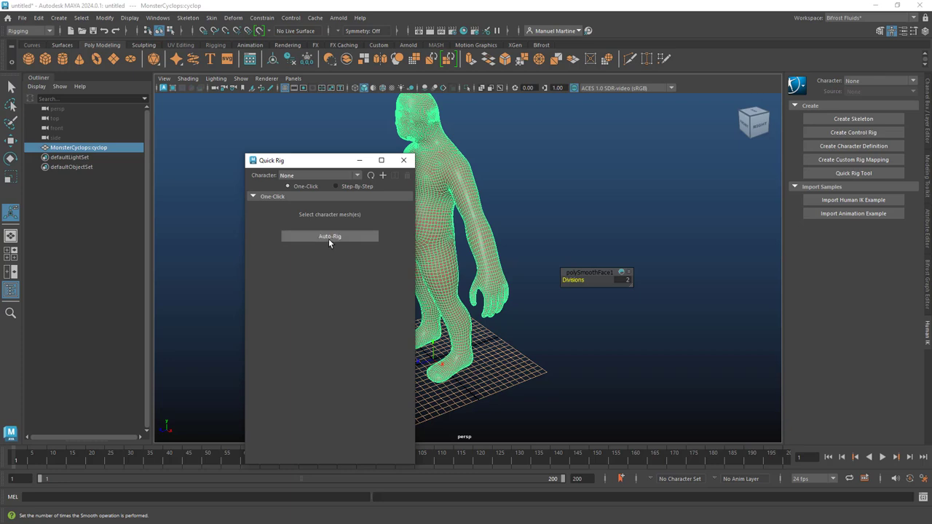
click(329, 237)
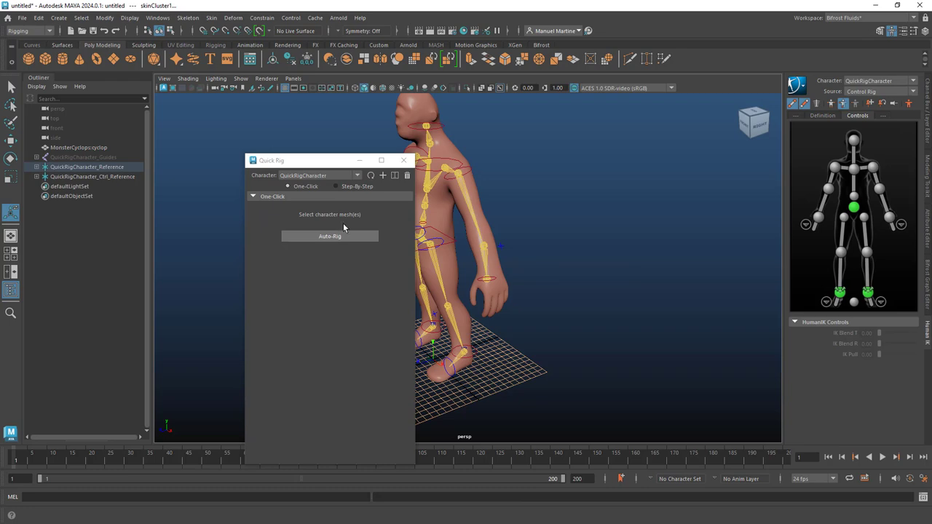
- Close Quick Rig, orbit to a three-quarter front view, and reopen the Content Browser
click(403, 160)
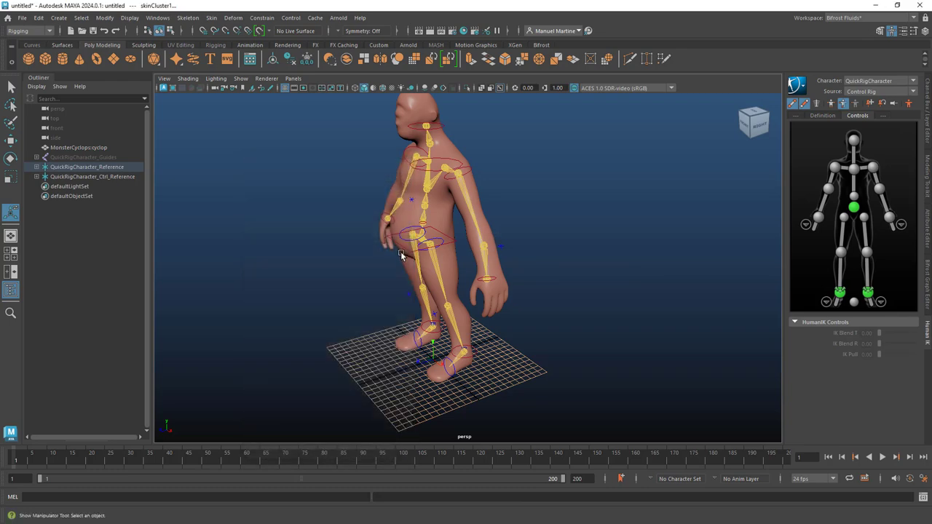
mouse_move(403, 256)
alt+mouse_down()
mouse_move(513, 246)
mouse_move(346, 251)
alt+mouse_up()
alt+drag(369, 246, 402, 241)
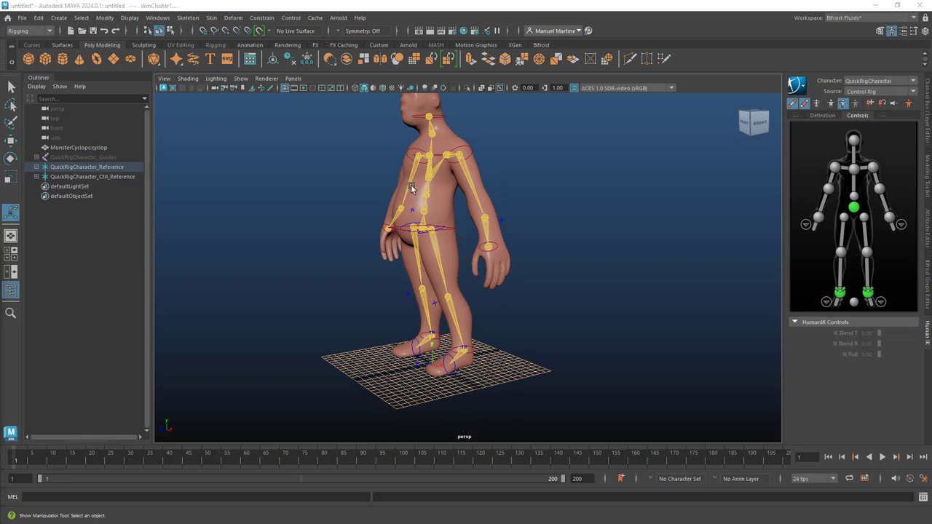
click(249, 61)
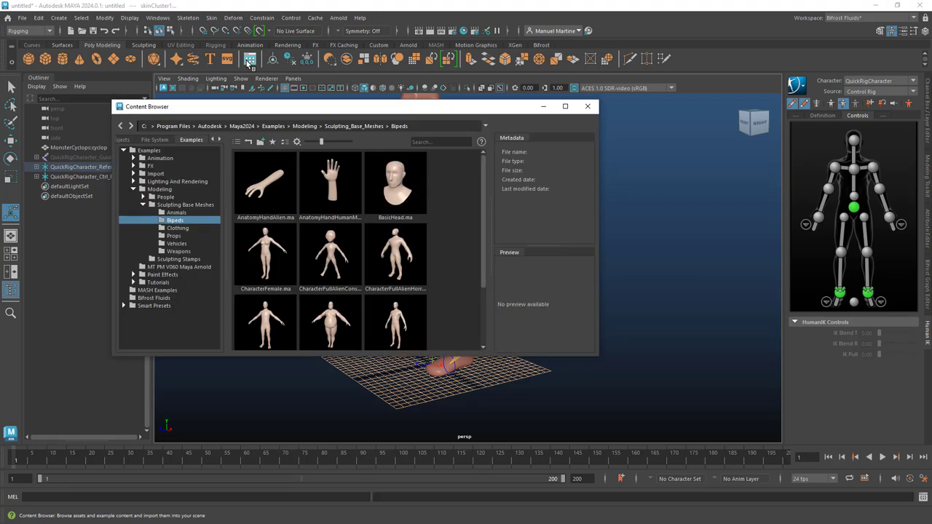
- Import Walk.fbx from Animation > Motion Capture > FBX as Walk:Reference, then close the browser
double_click(160, 159)
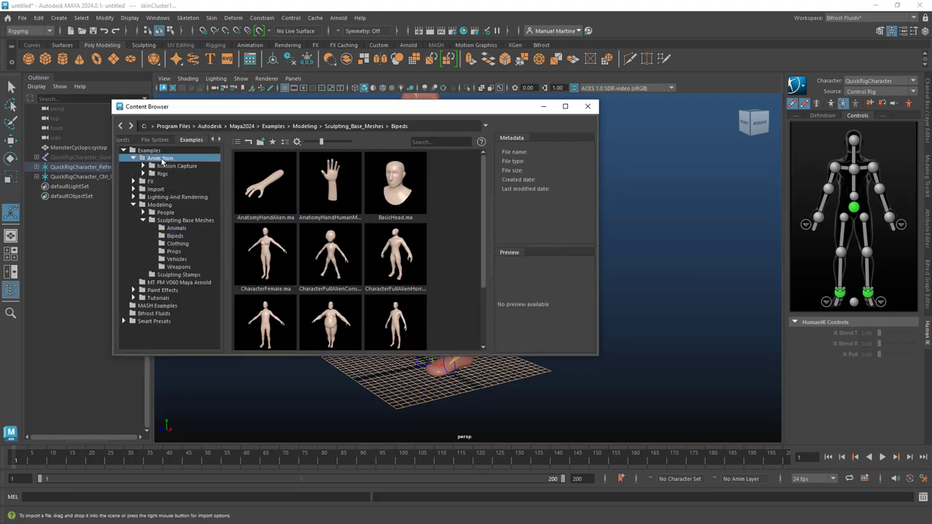
double_click(157, 167)
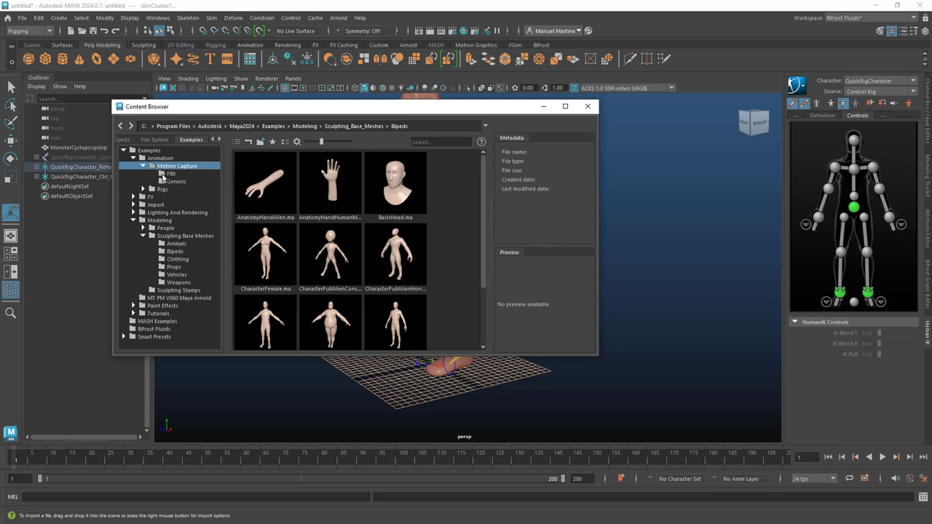
click(162, 176)
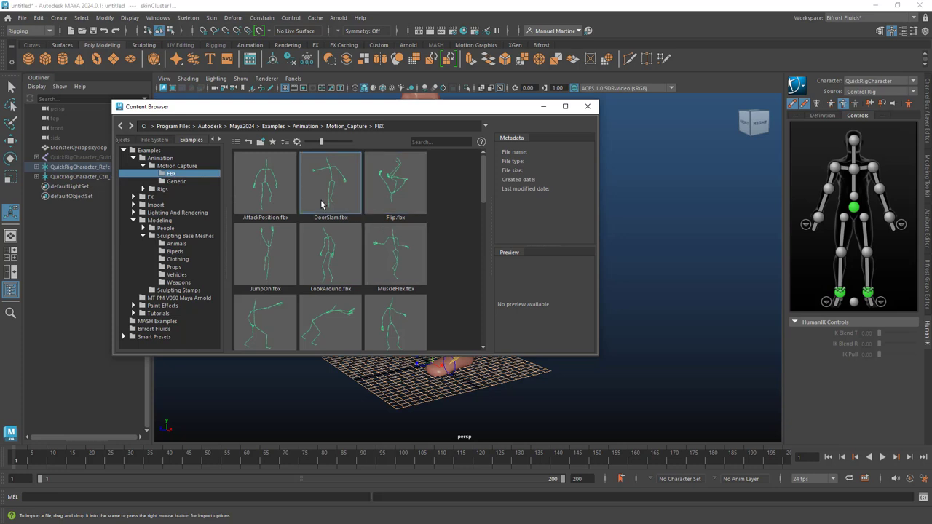
scroll(289, 258, down, 5)
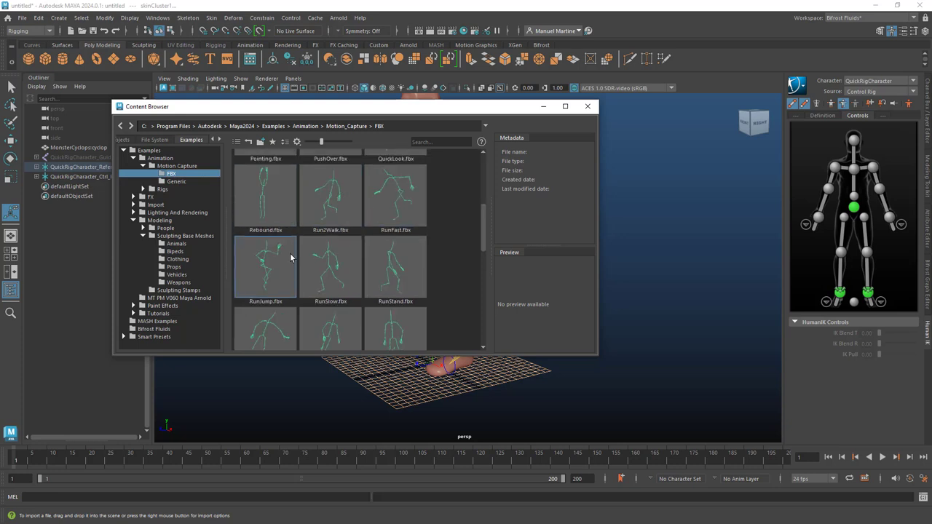
scroll(360, 252, down, 5)
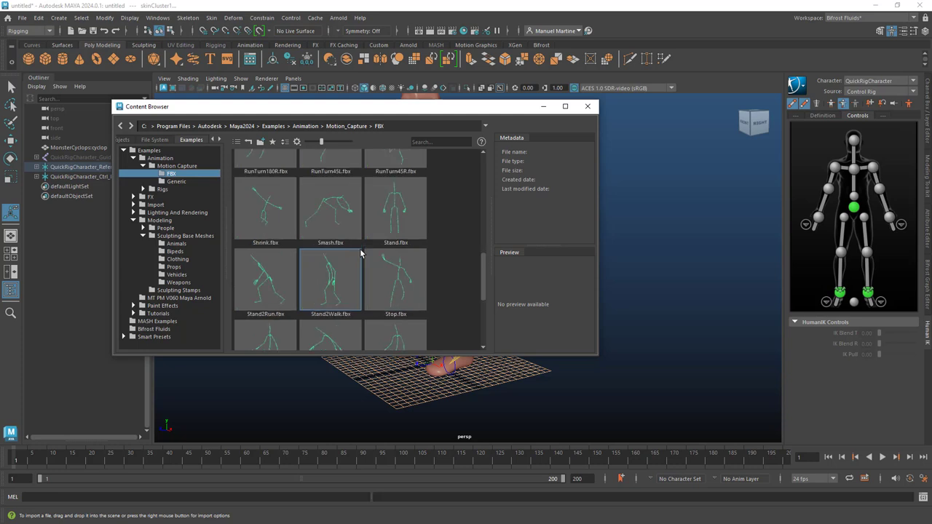
scroll(361, 253, down, 5)
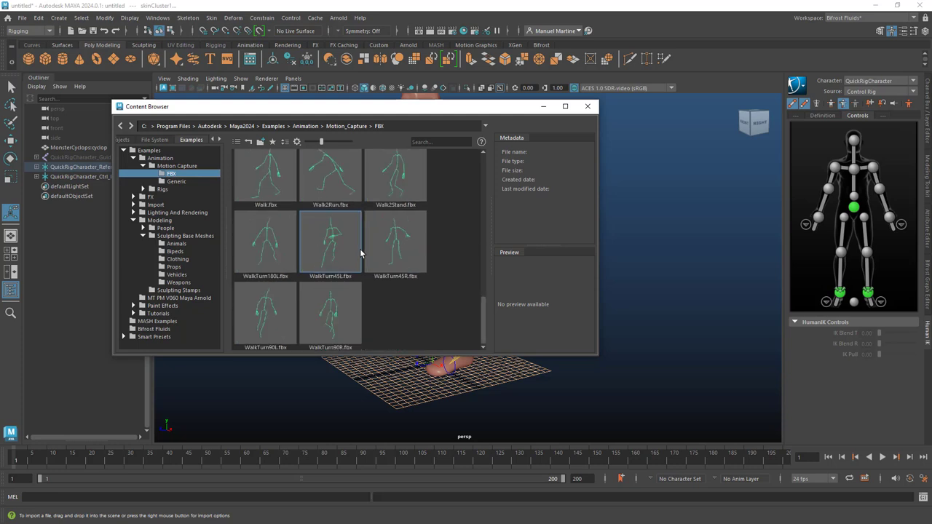
double_click(262, 179)
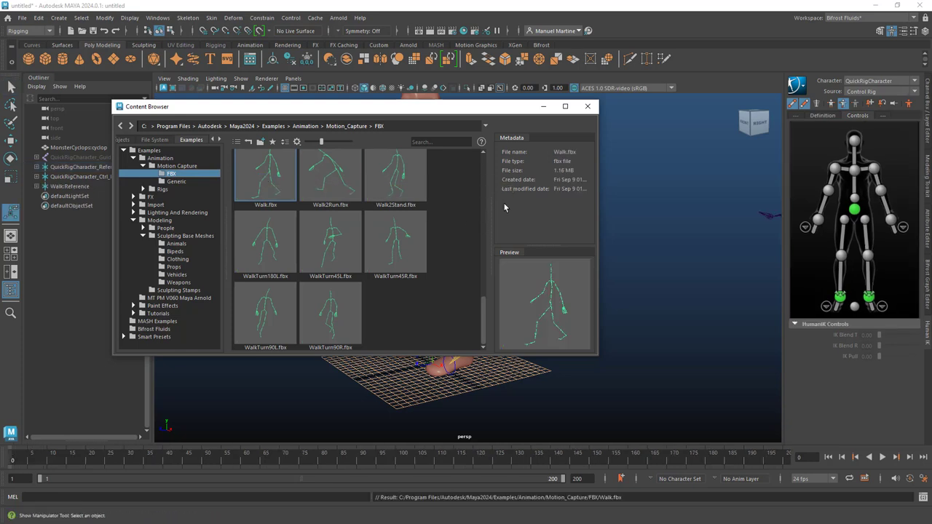
click(588, 108)
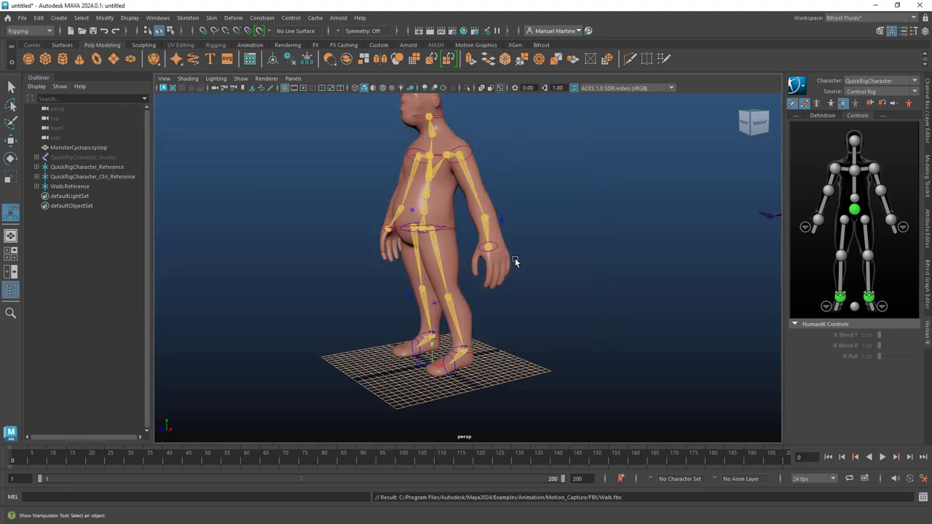
- Set the QuickRigCharacter HumanIK source to Walk1
scroll(531, 284, down, 3)
scroll(526, 313, down, 2)
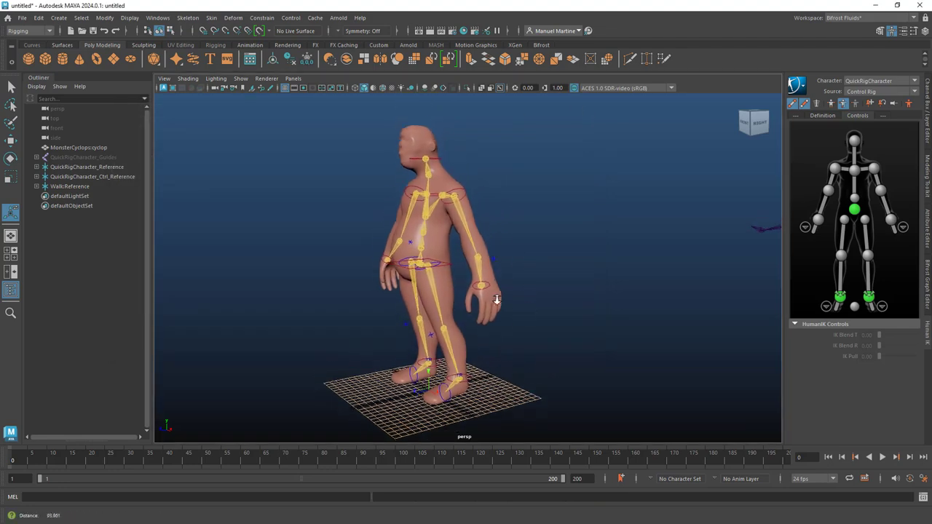
alt+drag(496, 299, 464, 280)
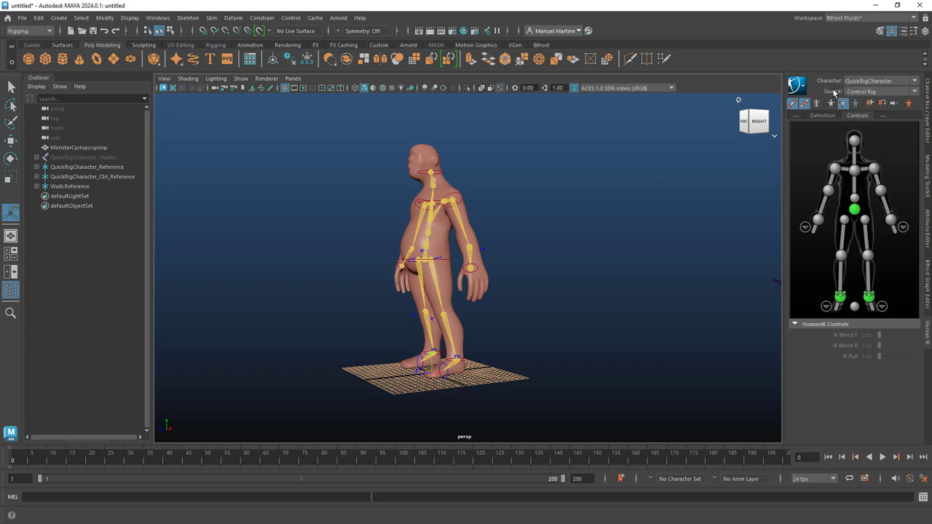
click(916, 94)
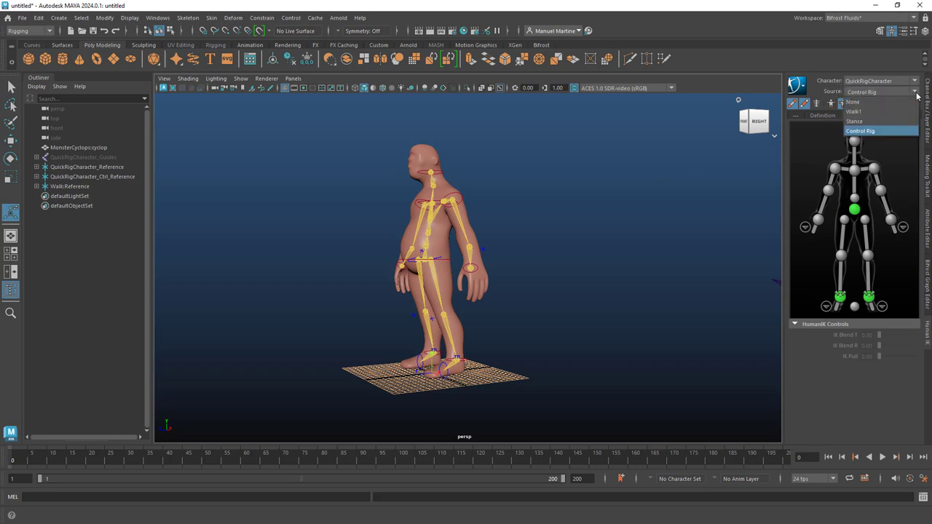
click(866, 113)
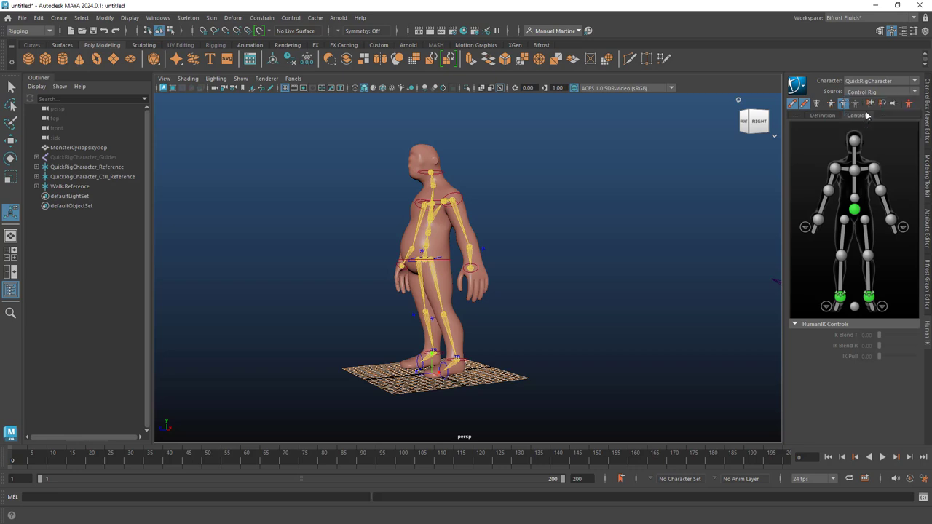
- Play the walk clip from frame 1, stop it, and orbit to a side view
click(827, 457)
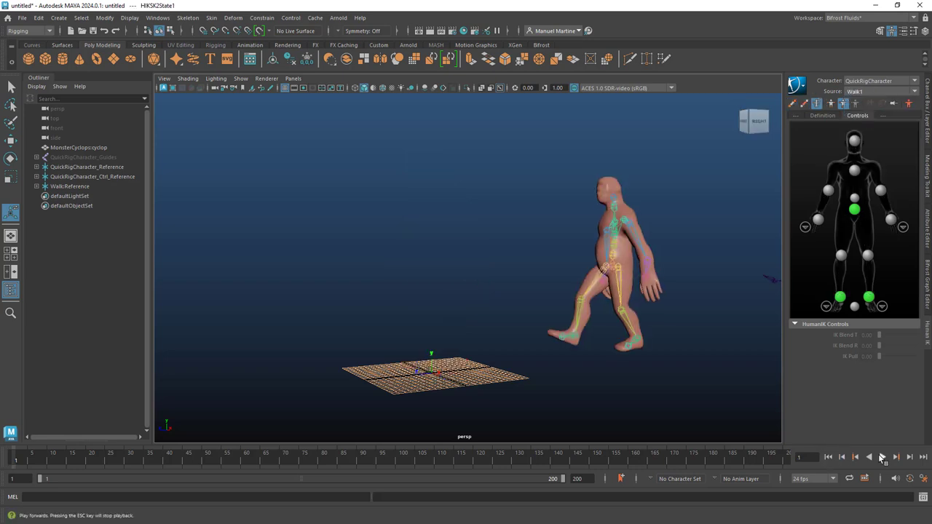
click(882, 458)
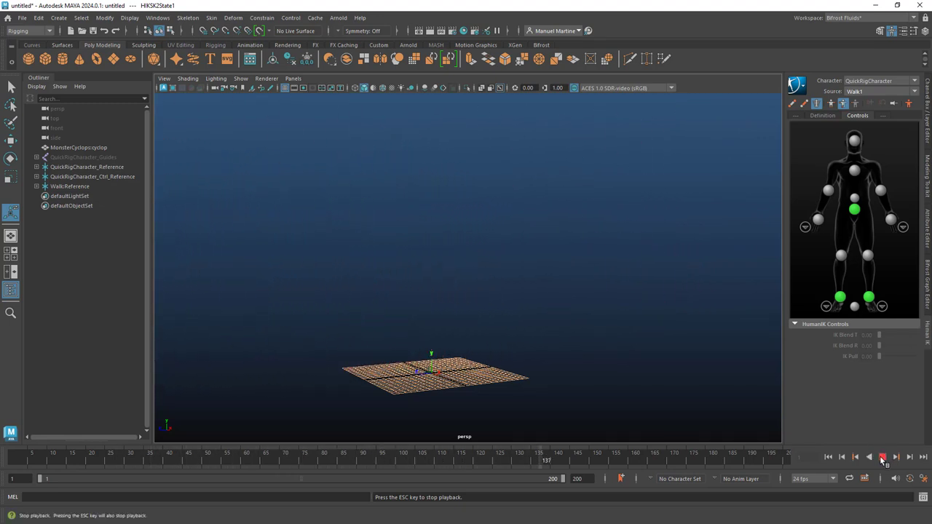
click(879, 456)
alt+middle_drag(355, 335, 466, 323)
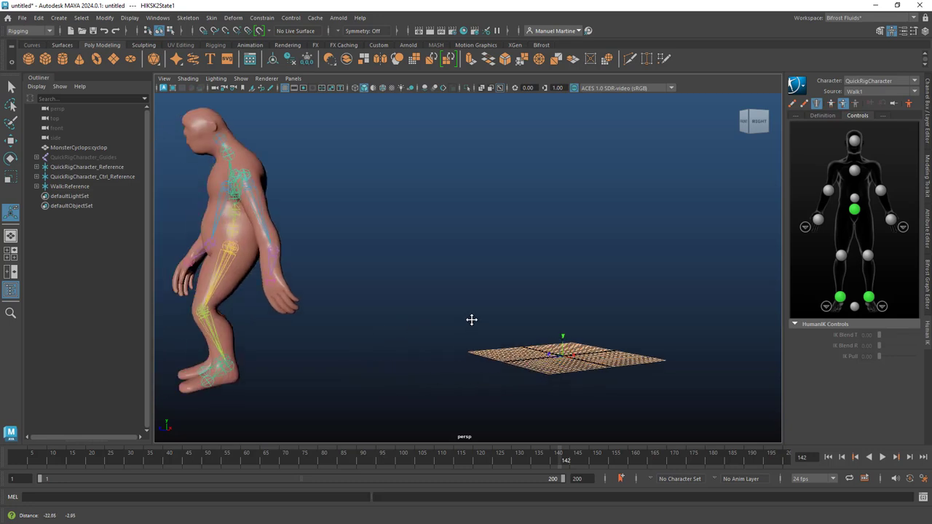
alt+right_drag(466, 322, 376, 304)
alt+drag(374, 303, 349, 301)
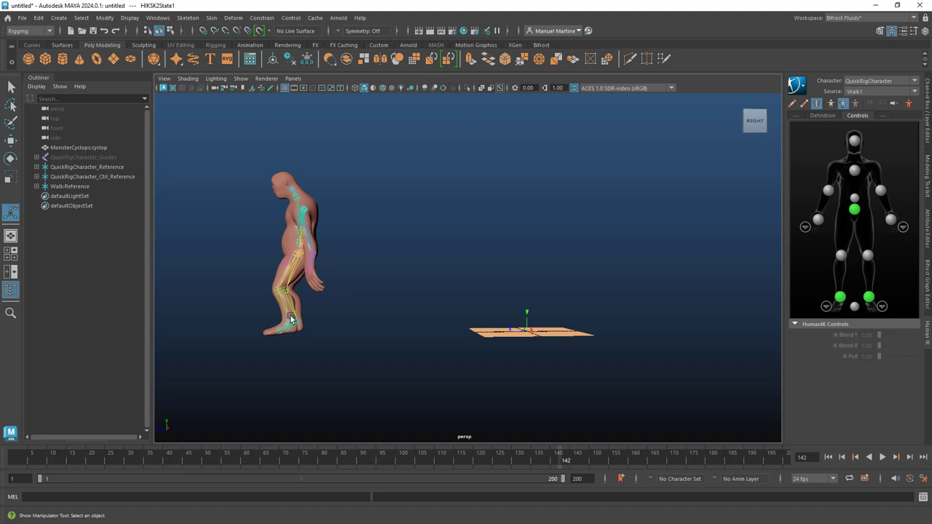
click(236, 81)
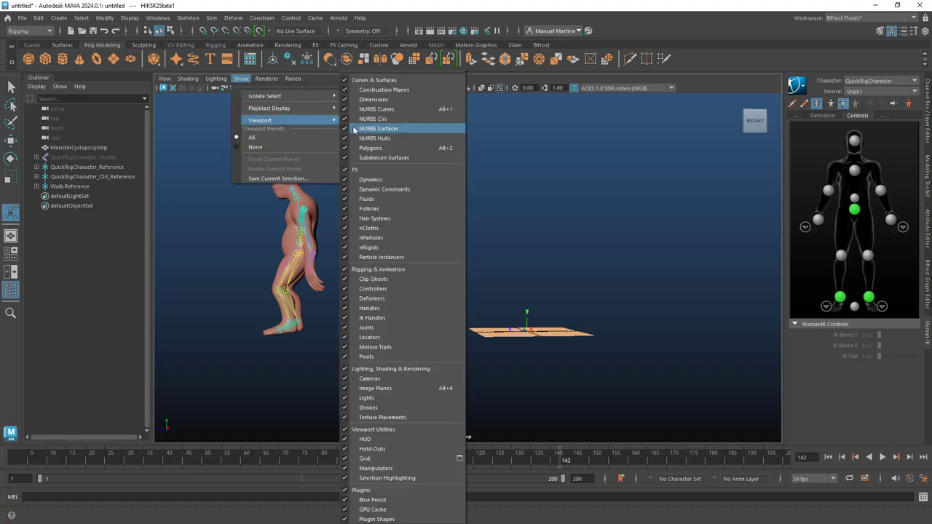
mouse_move(276, 121)
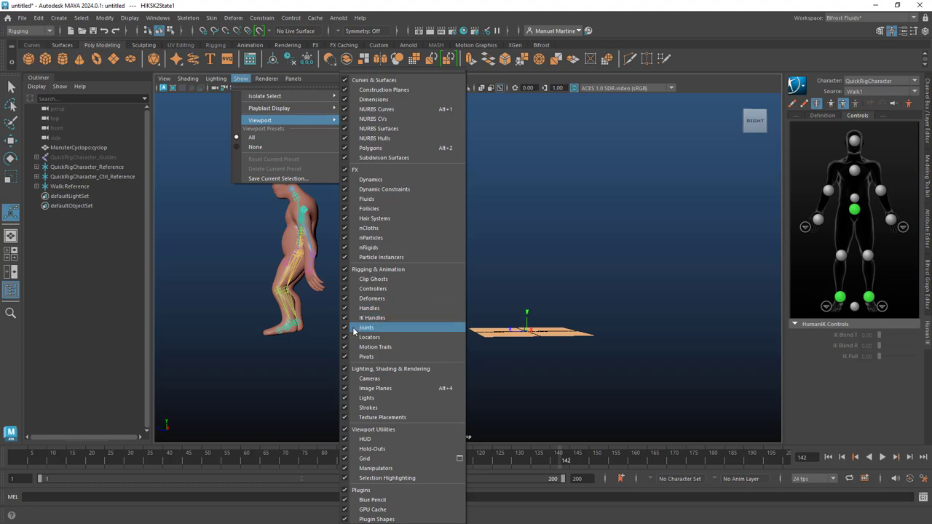
- Hide the skeleton joints and replay the walk from frame 1 from an angled view
click(347, 327)
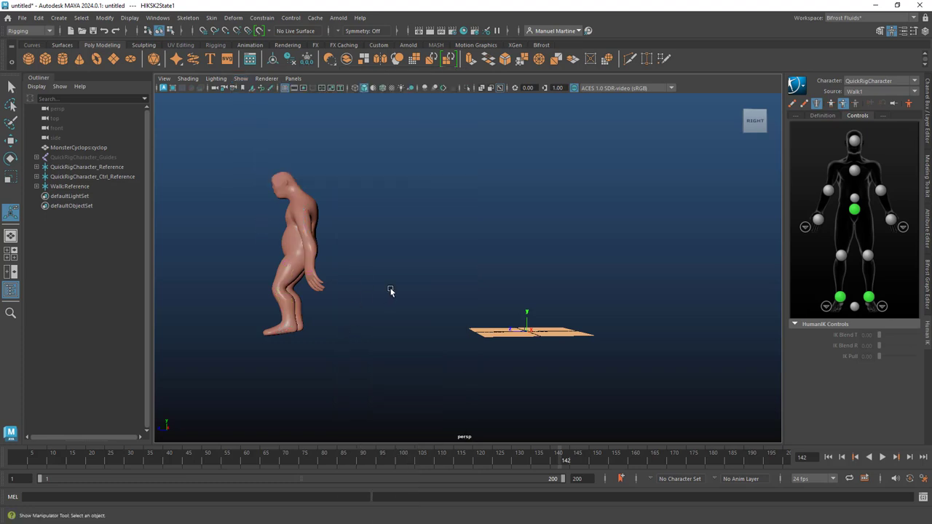
mouse_move(391, 291)
alt+mouse_down()
mouse_move(374, 277)
mouse_move(427, 270)
alt+mouse_up()
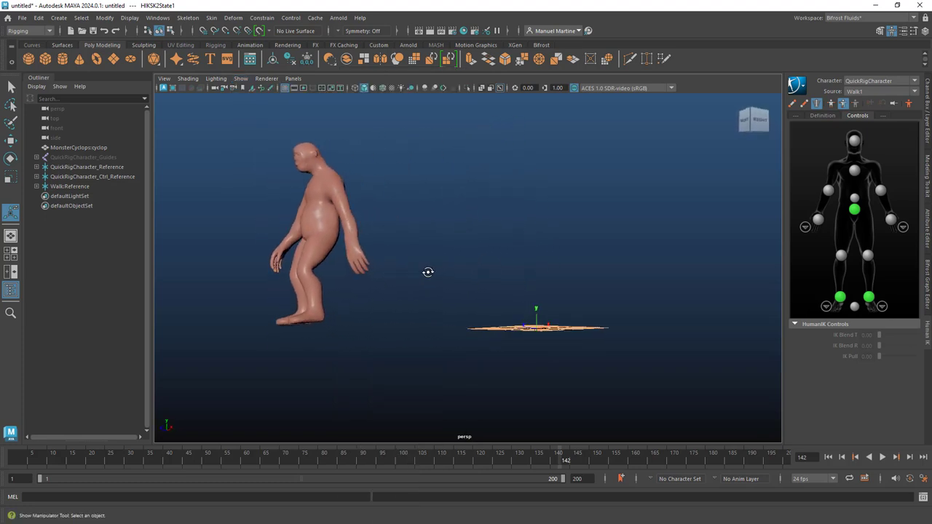
click(828, 456)
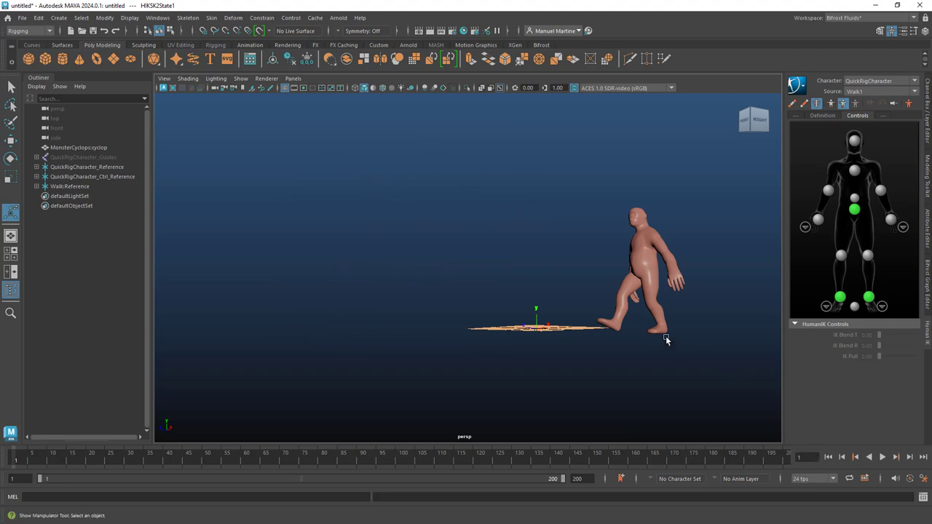
mouse_move(680, 345)
alt+mouse_down()
mouse_move(496, 315)
mouse_move(509, 308)
alt+mouse_up()
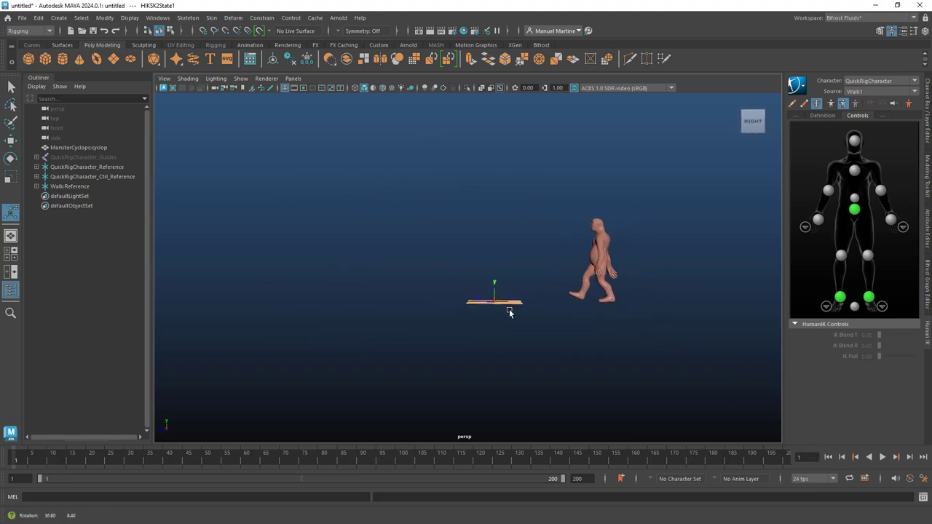
click(882, 457)
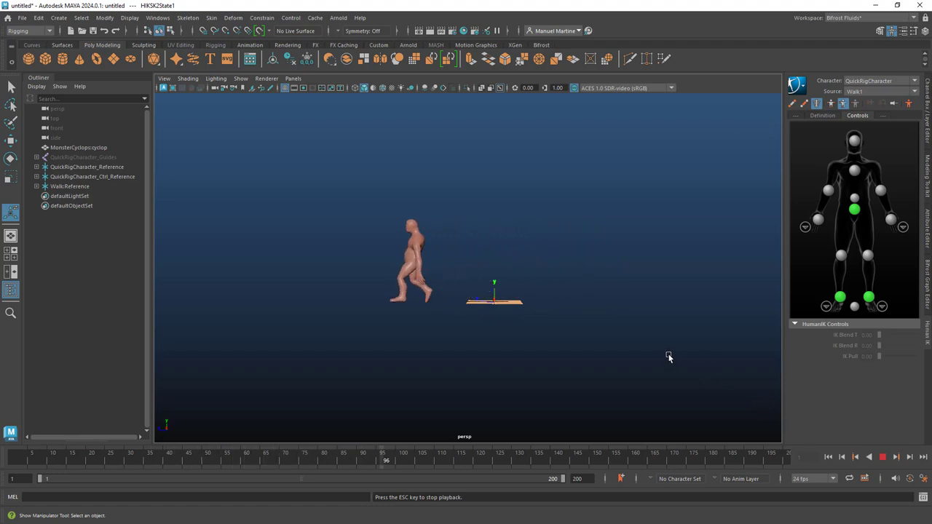
click(882, 458)
mouse_move(597, 357)
alt+right_down()
mouse_move(318, 244)
mouse_move(781, 368)
alt+right_up()
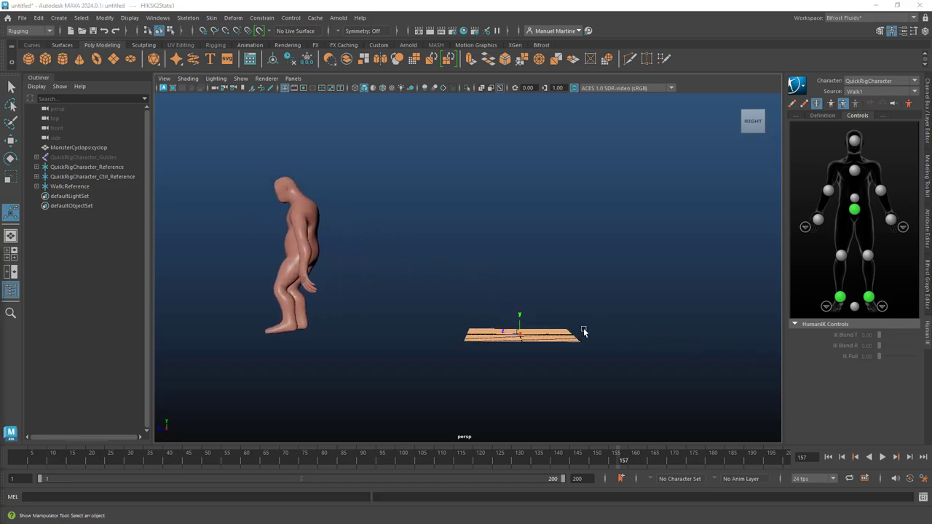
alt+drag(588, 349, 614, 366)
- Replay the walk once more, then park the time slider at frame 120 and tumble the view
click(832, 457)
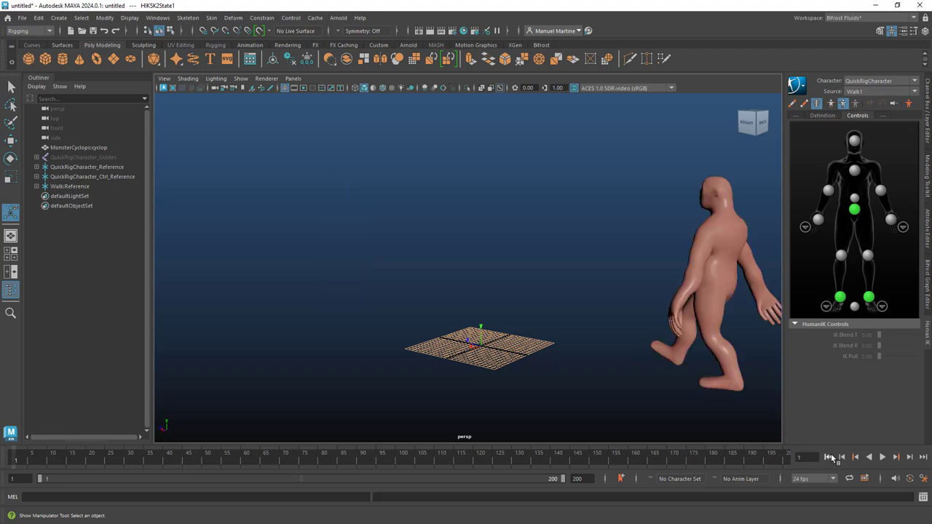
mouse_move(578, 339)
alt+mouse_down()
mouse_move(557, 343)
mouse_move(564, 335)
alt+mouse_up()
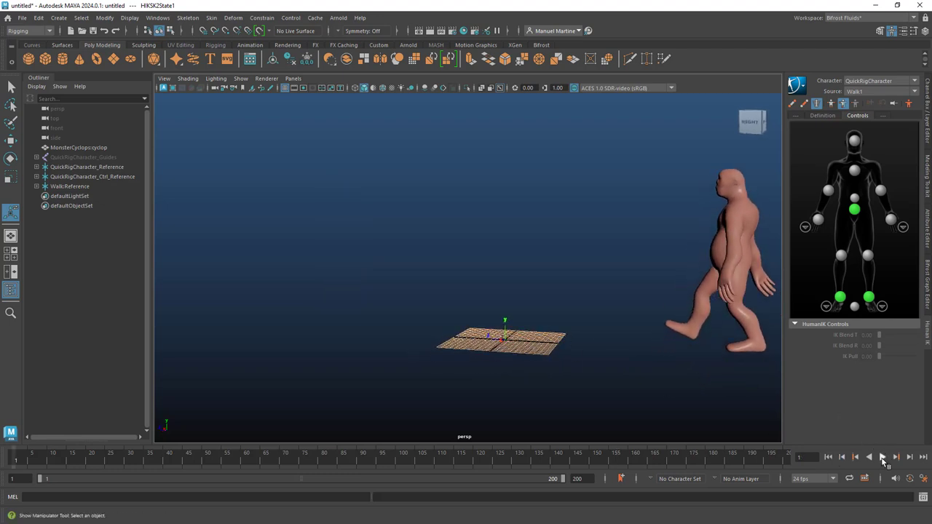
click(881, 457)
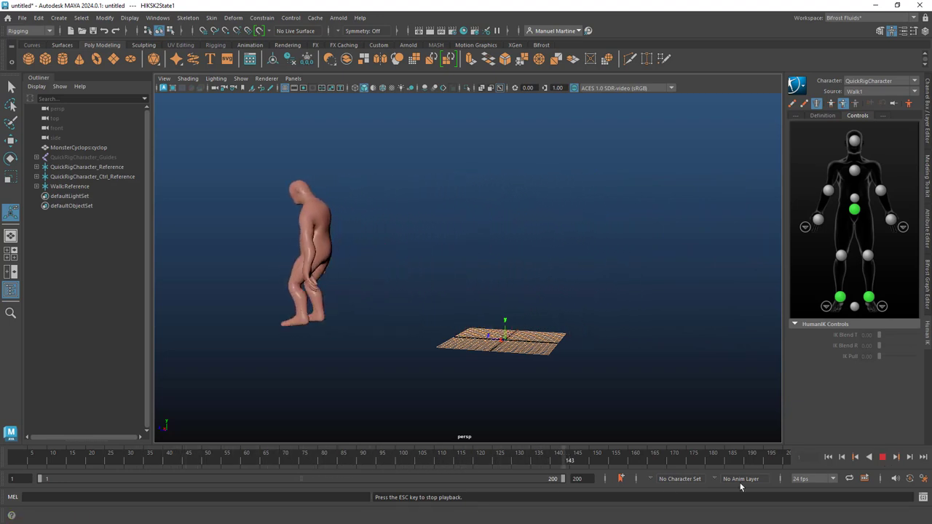
click(881, 457)
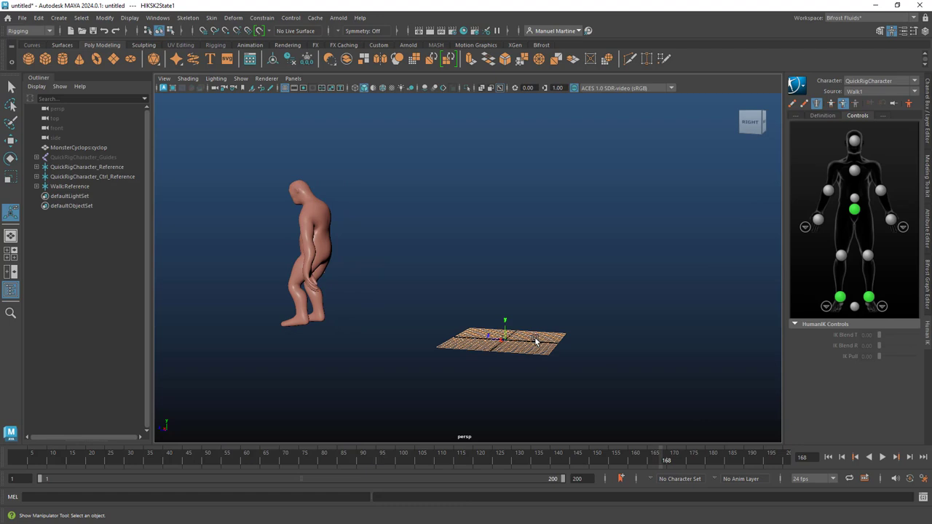
drag(660, 460, 530, 461)
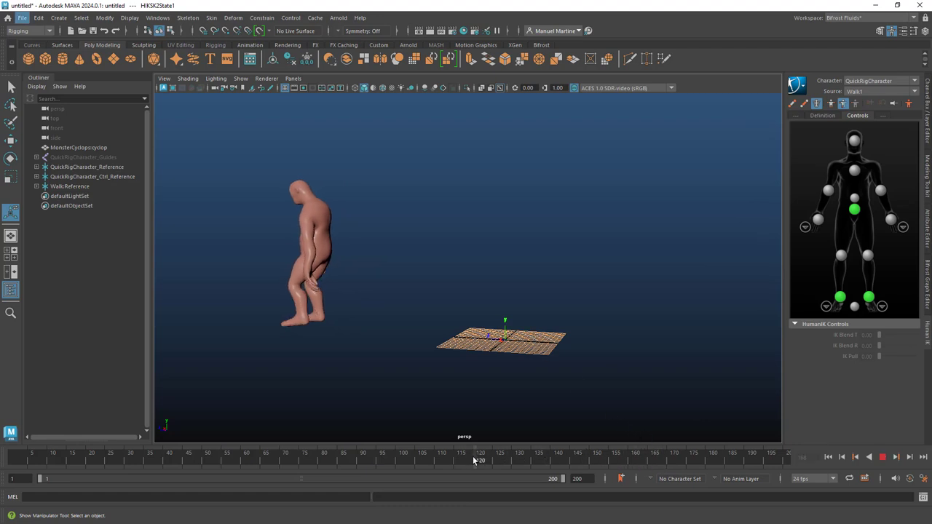
drag(490, 461, 480, 461)
mouse_move(495, 350)
alt+mouse_down()
mouse_move(455, 334)
mouse_move(507, 318)
mouse_move(489, 337)
mouse_move(474, 233)
mouse_move(427, 310)
mouse_move(440, 300)
mouse_move(450, 250)
mouse_move(458, 263)
alt+mouse_up()
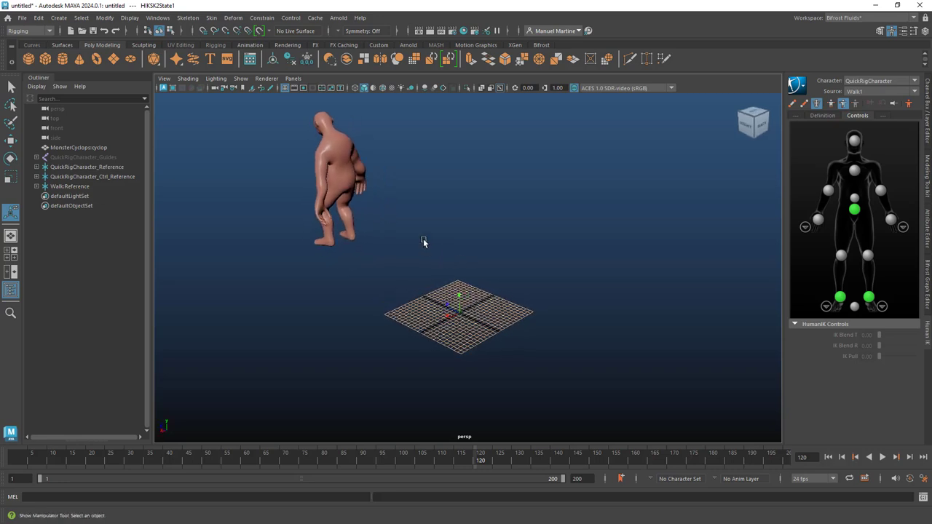
- Reset the CV Curve Tool options to cubic defaults
click(62, 19)
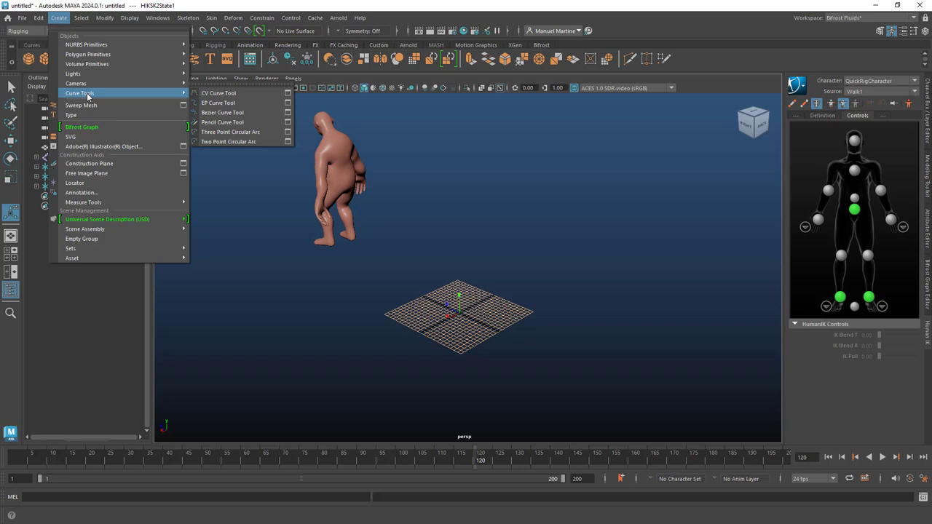
mouse_move(80, 93)
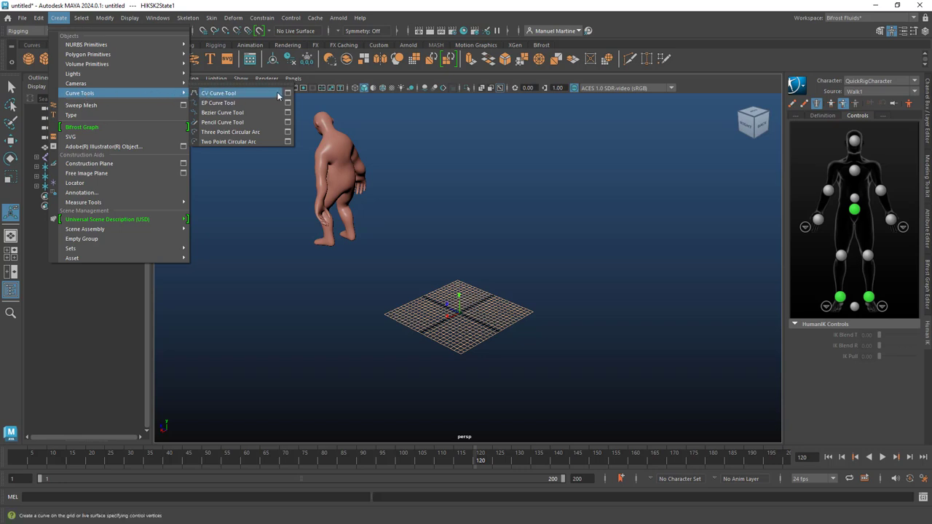
click(287, 95)
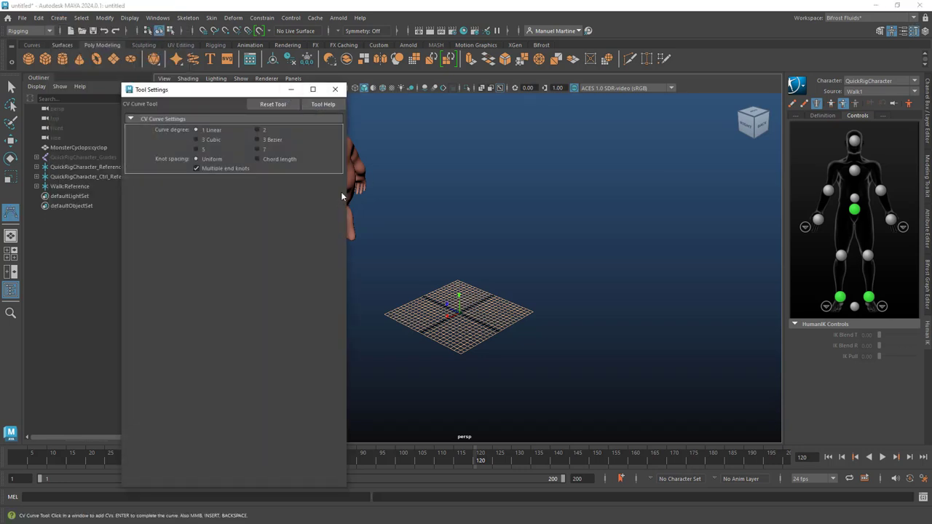
click(272, 105)
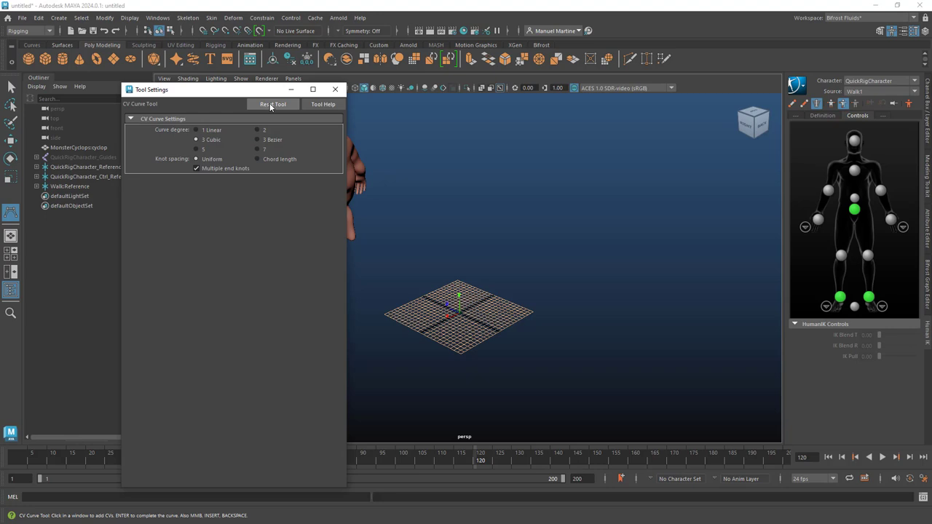
click(334, 90)
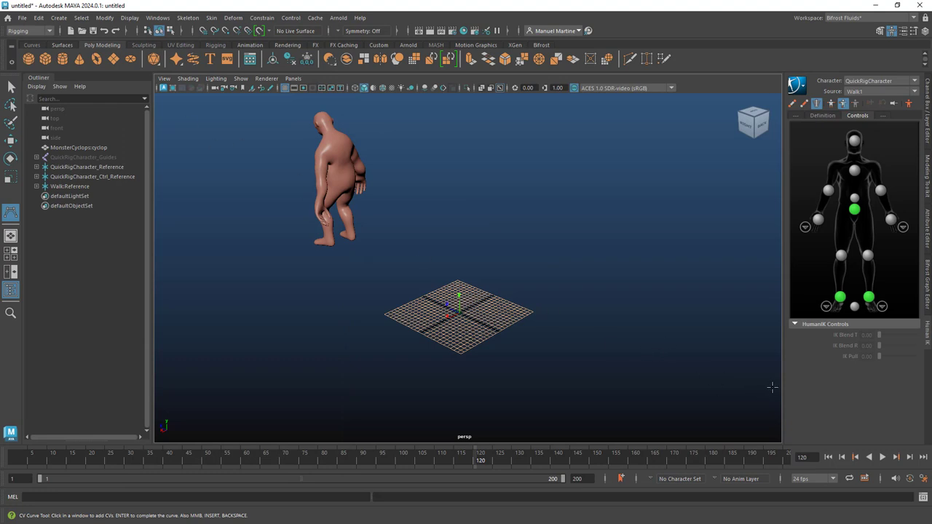
- Draw curve1, a two-point straight curve from the far right to the cyclops's feet
click(778, 391)
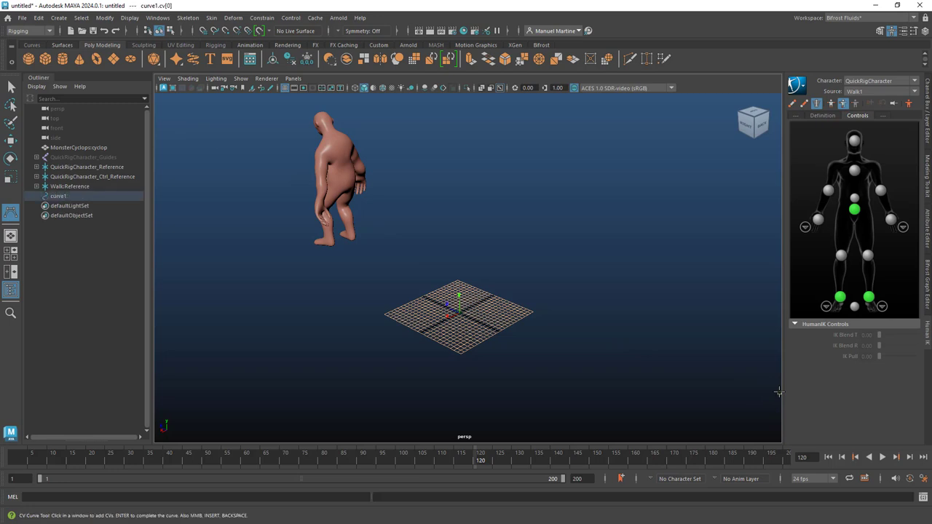
click(335, 226)
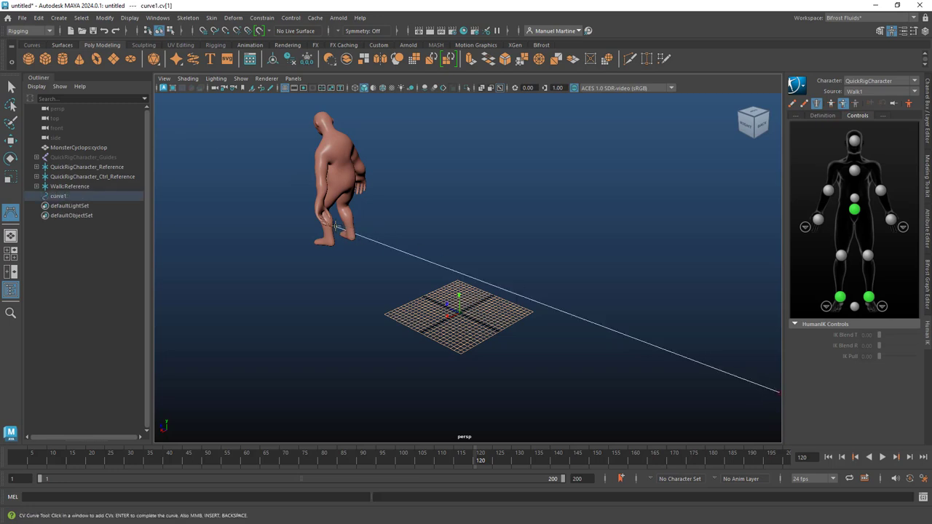
mouse_move(538, 319)
alt+mouse_down()
mouse_move(493, 318)
mouse_move(495, 327)
mouse_move(527, 329)
alt+mouse_up()
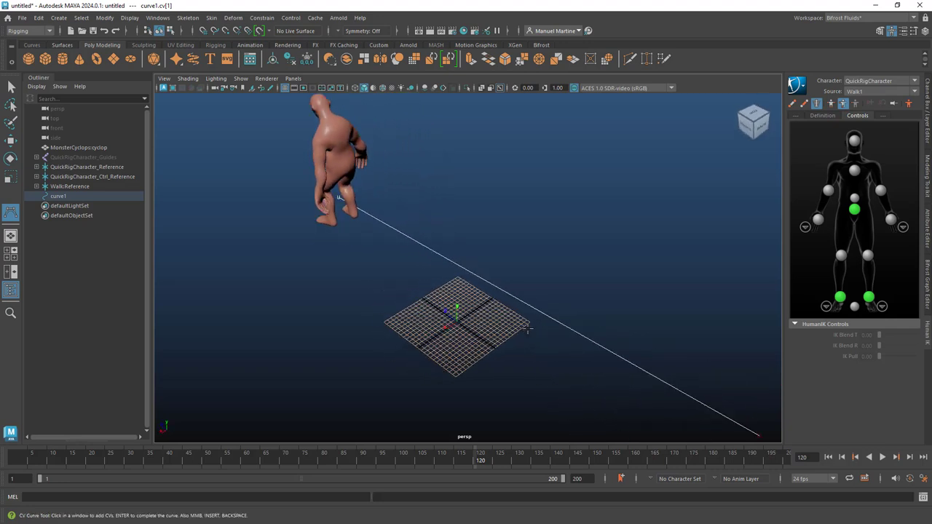
key(q)
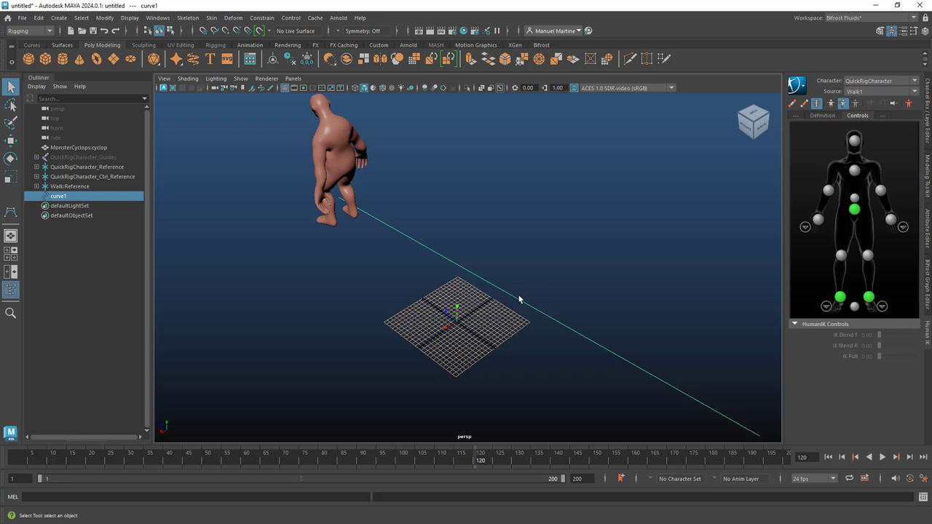
- Freeze curve1's transforms, center its pivot, and turn it slightly about its vertical axis
click(308, 61)
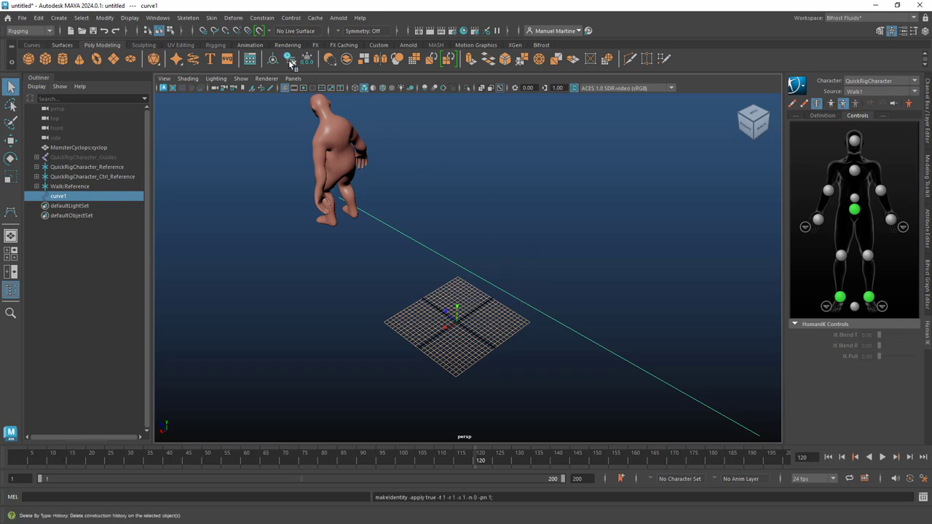
click(290, 63)
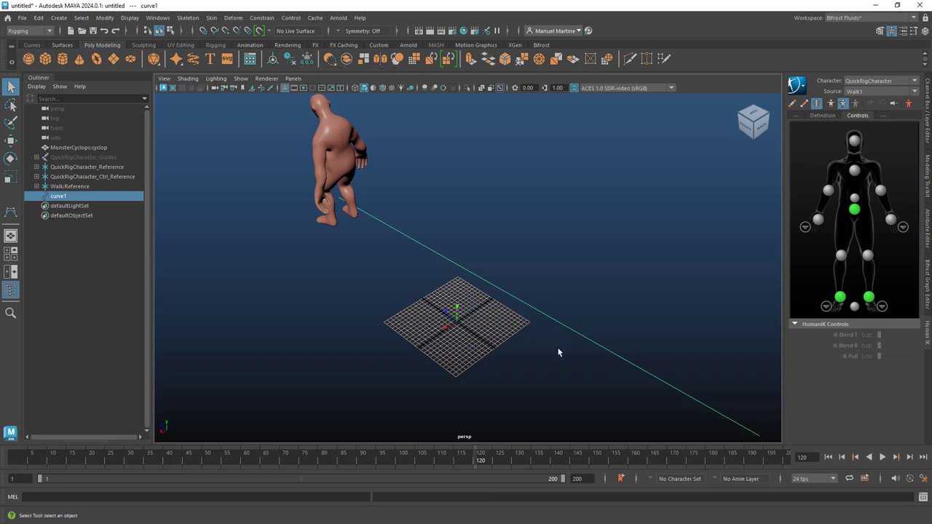
key(w)
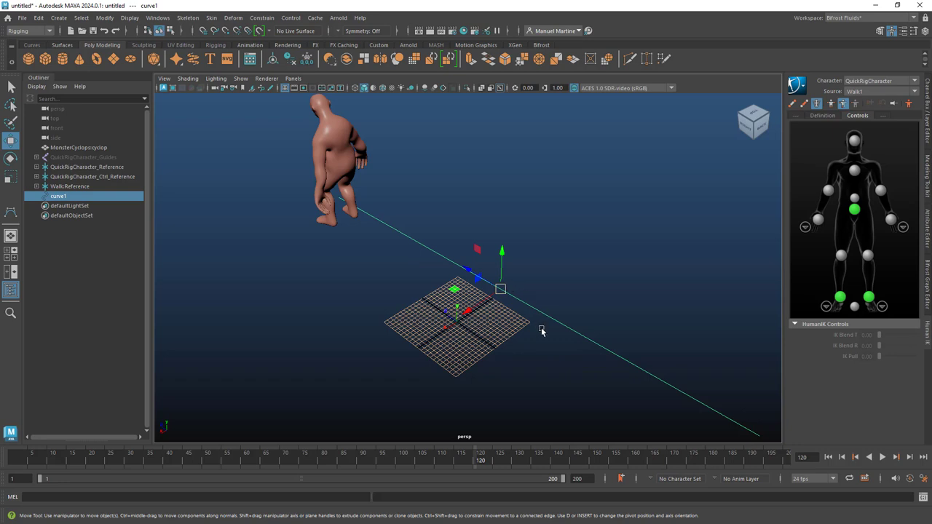
mouse_move(577, 355)
alt+mouse_down()
mouse_move(454, 309)
mouse_move(459, 328)
alt+mouse_up()
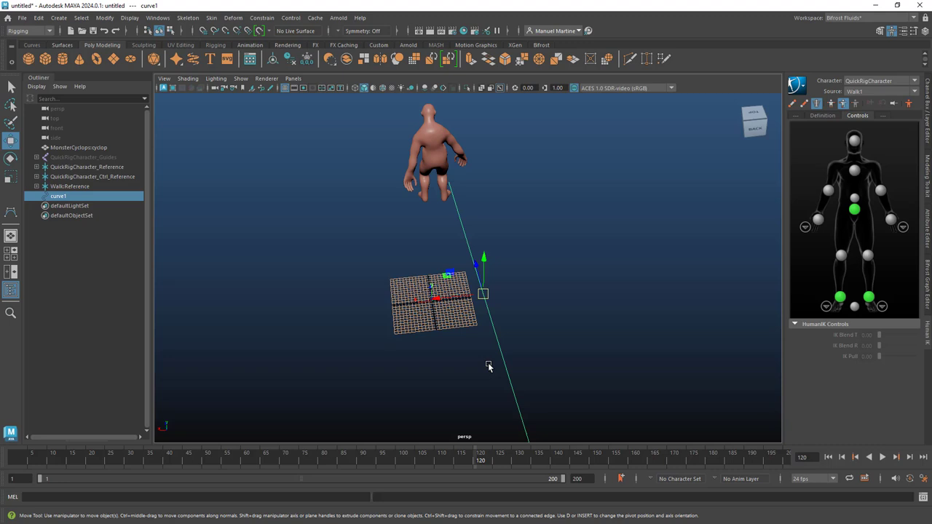
key(e)
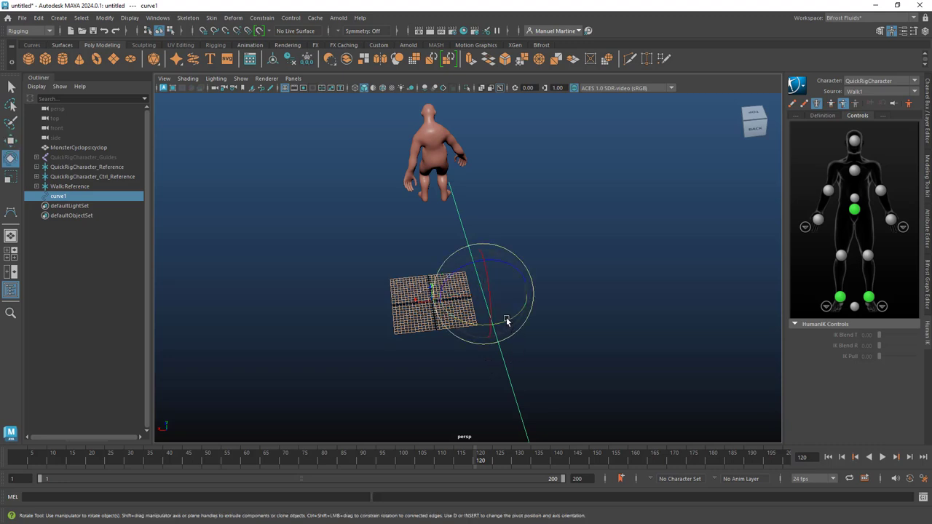
drag(507, 320, 505, 321)
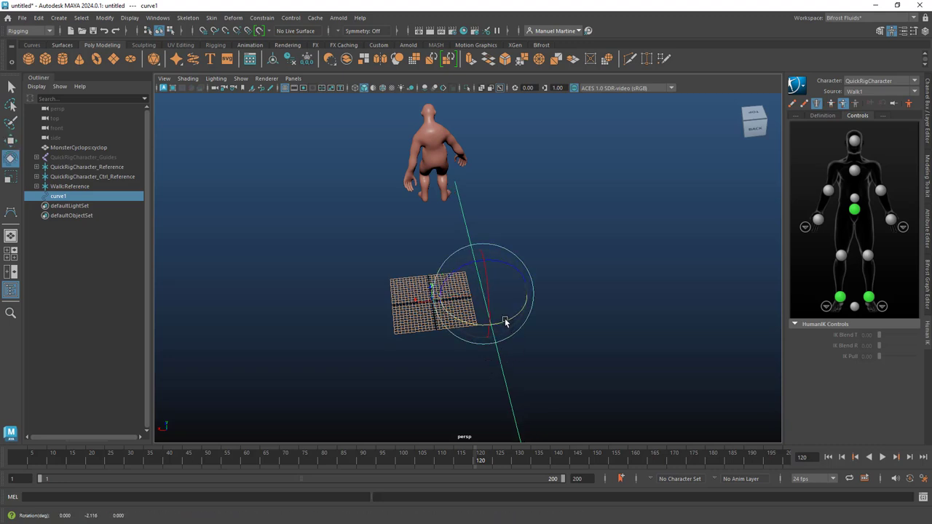
- Move and rotate curve1 so it runs along the ground under the cyclops's walking path
key(w)
drag(439, 300, 399, 299)
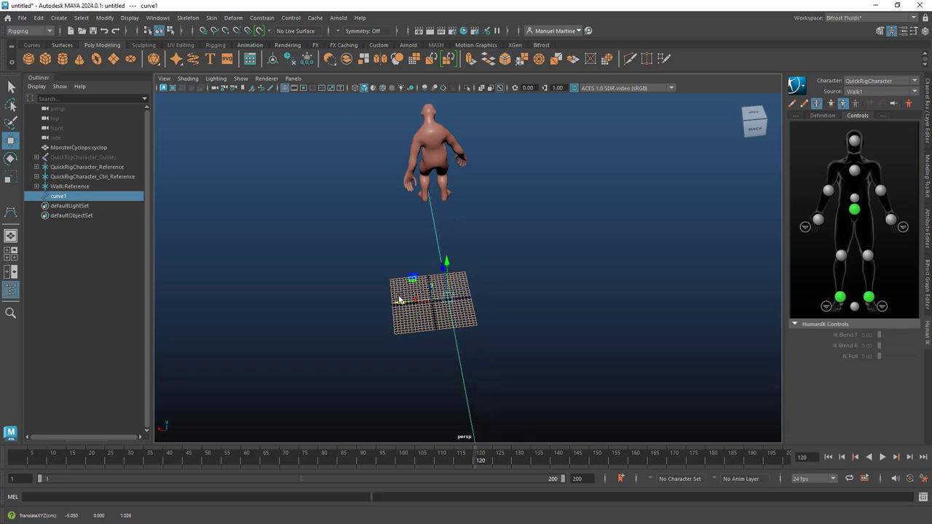
key(e)
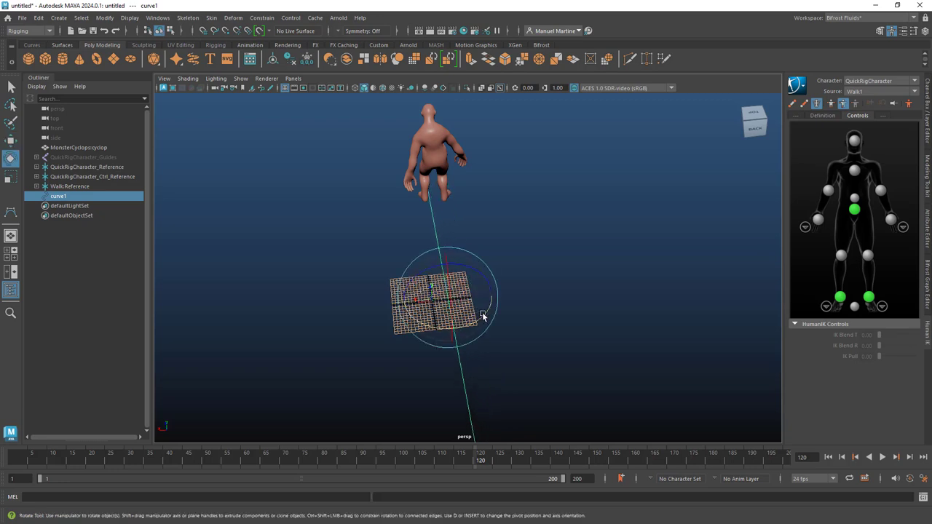
drag(483, 316, 483, 316)
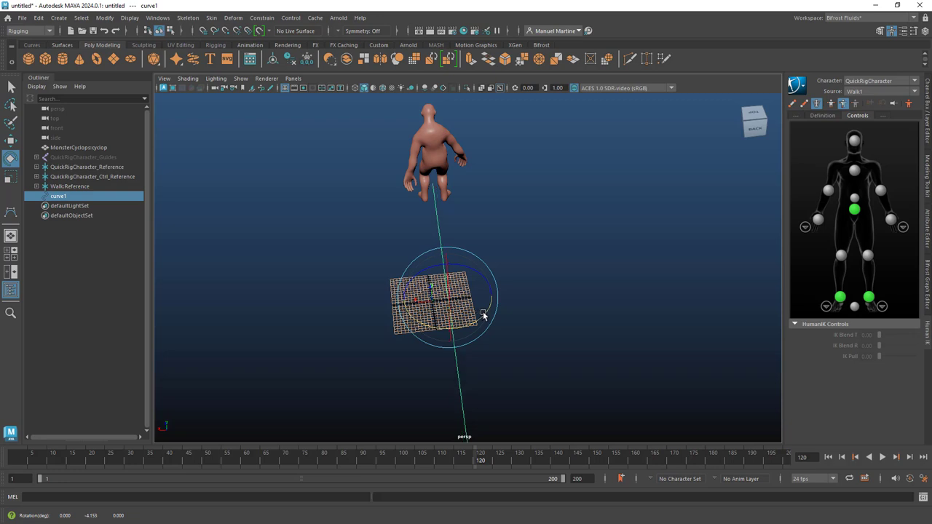
key(w)
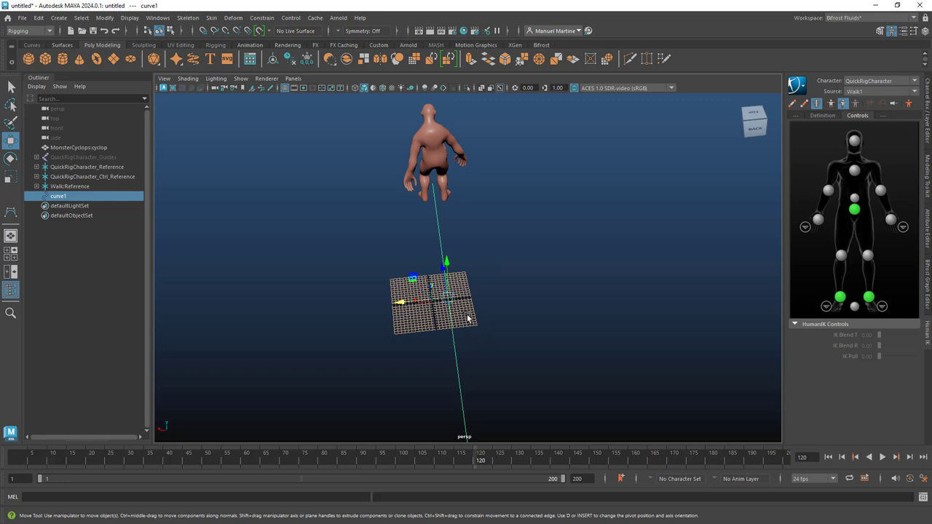
middle_drag(468, 318, 470, 319)
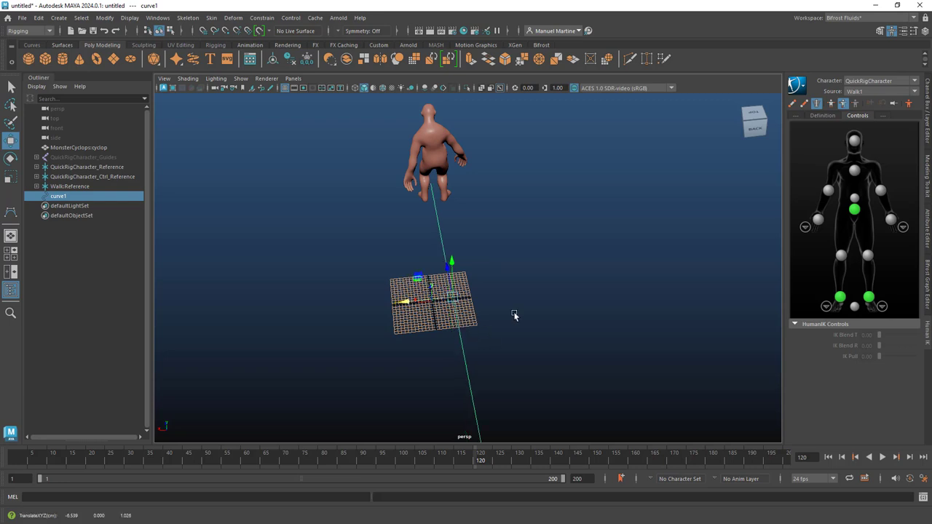
mouse_move(444, 350)
alt+mouse_down()
mouse_move(535, 327)
mouse_move(634, 322)
mouse_move(562, 331)
alt+mouse_up()
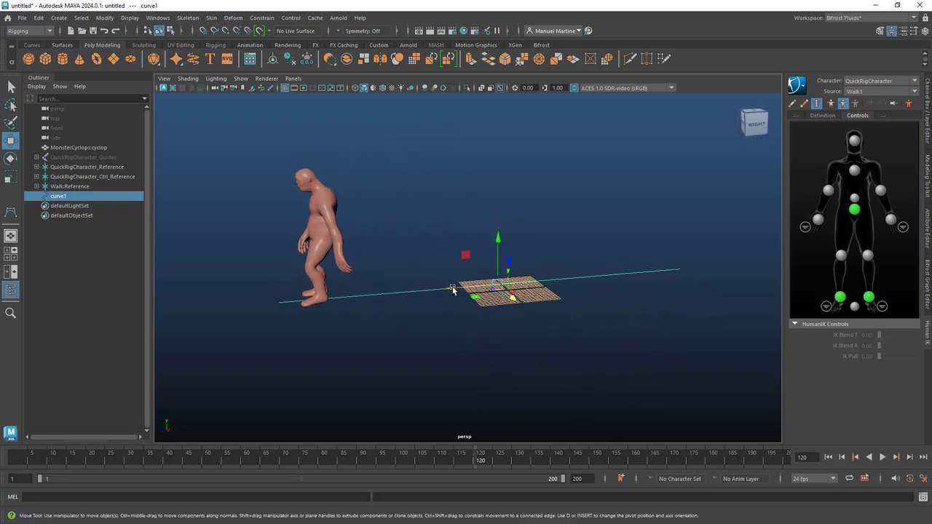
mouse_move(452, 289)
mouse_down()
mouse_move(483, 284)
mouse_move(576, 327)
mouse_move(524, 328)
mouse_move(573, 321)
mouse_move(575, 329)
mouse_up()
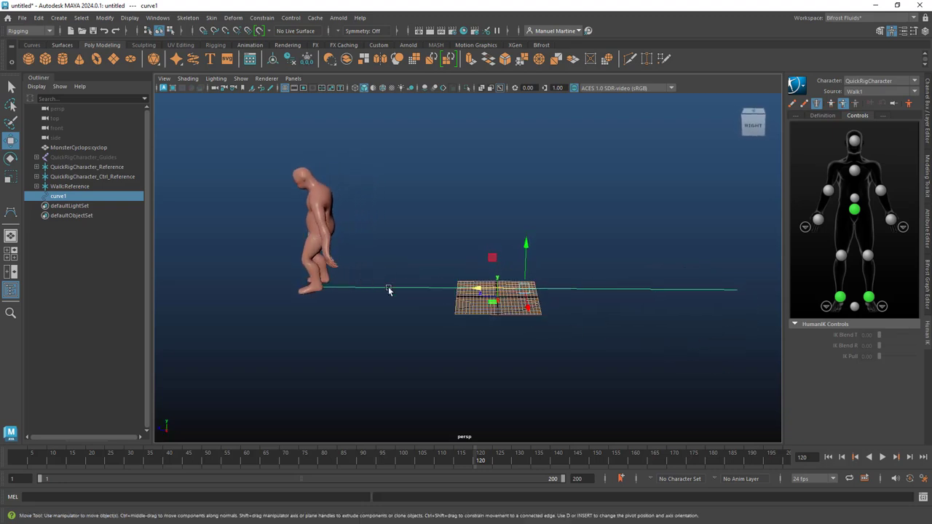
- In the Modeling menu set, rebuild curve1 with default options as 4 cubic spans
click(51, 32)
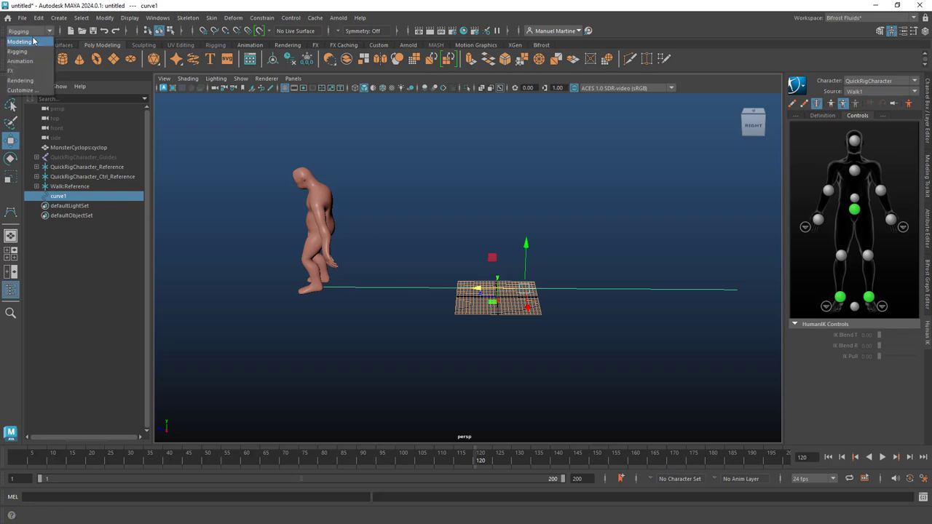
click(30, 41)
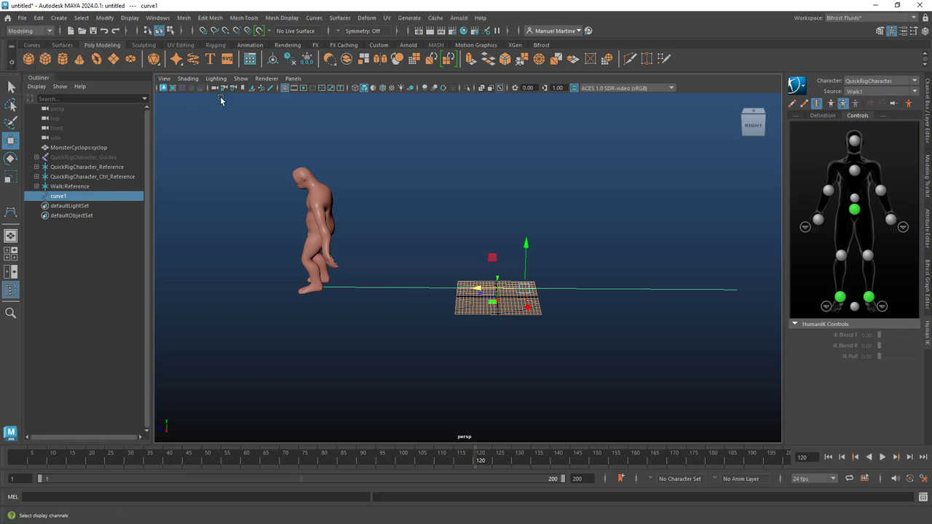
click(314, 19)
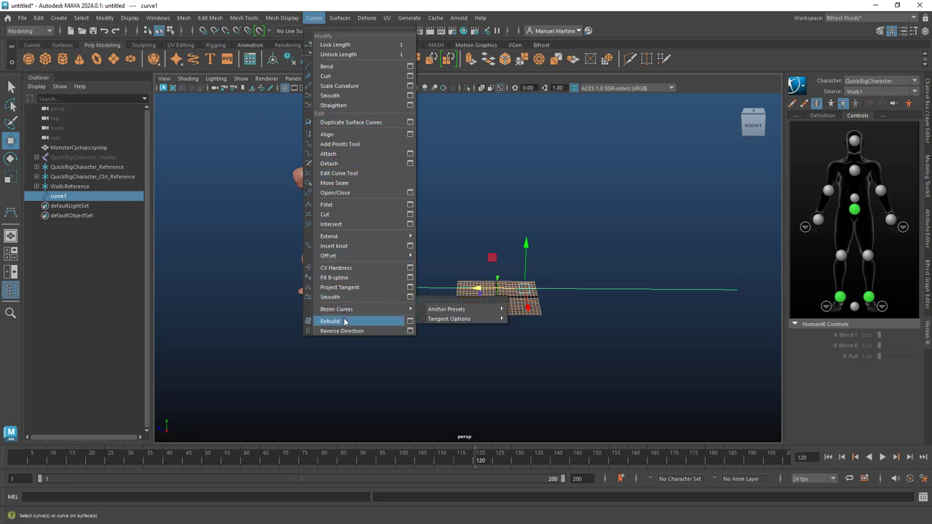
click(411, 324)
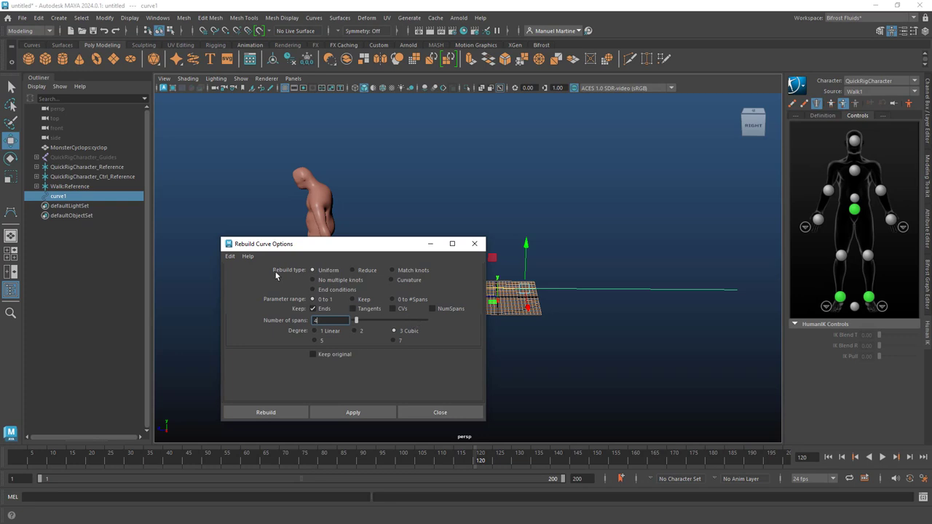
click(230, 256)
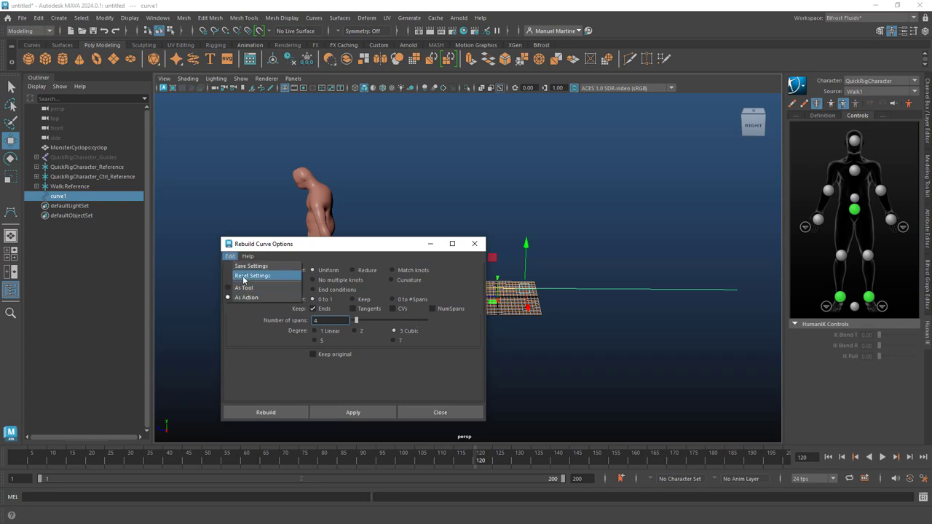
click(243, 279)
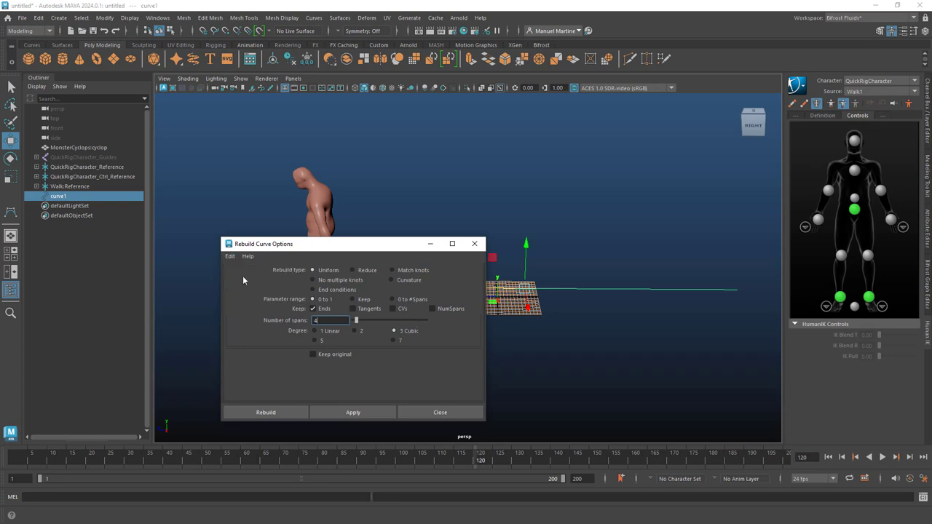
click(271, 413)
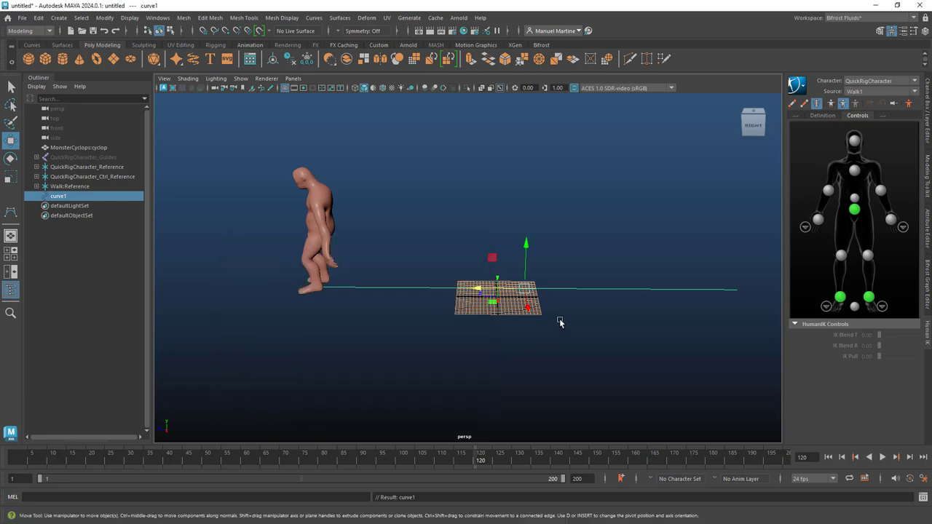
- Display curve1's control vertices and play the walk animation, stopping at frame 107
right_click(584, 289)
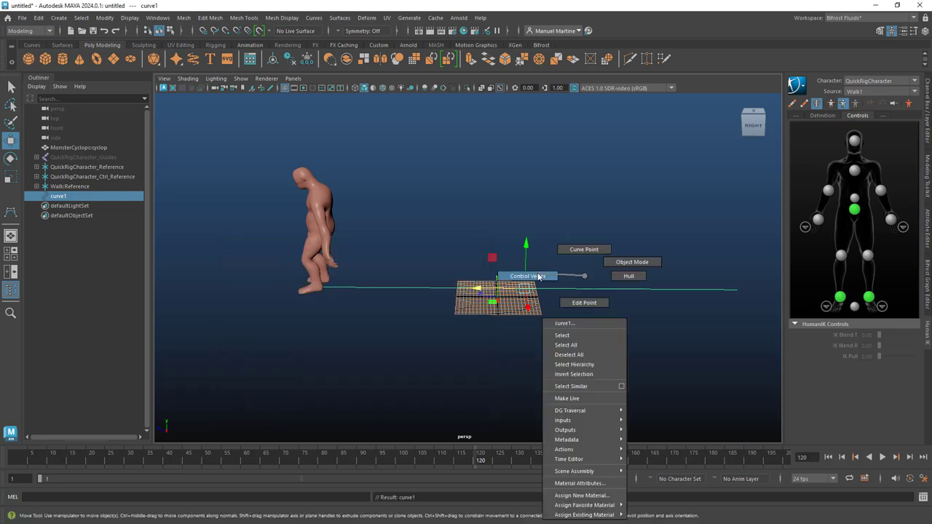
click(538, 277)
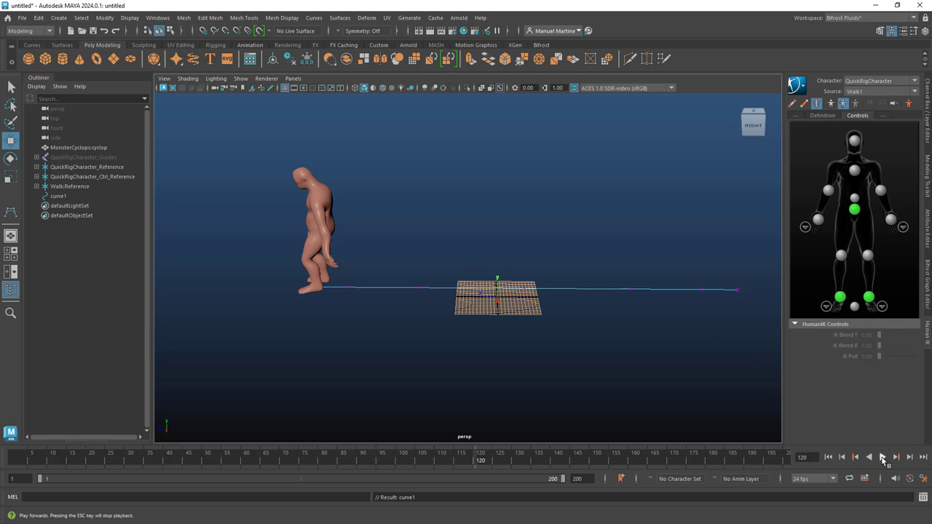
click(882, 457)
click(883, 457)
click(828, 457)
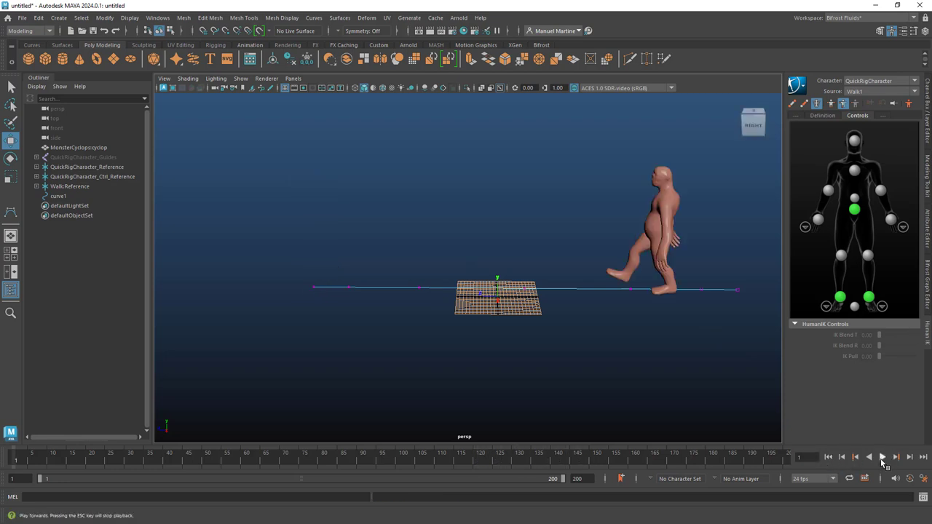
click(882, 457)
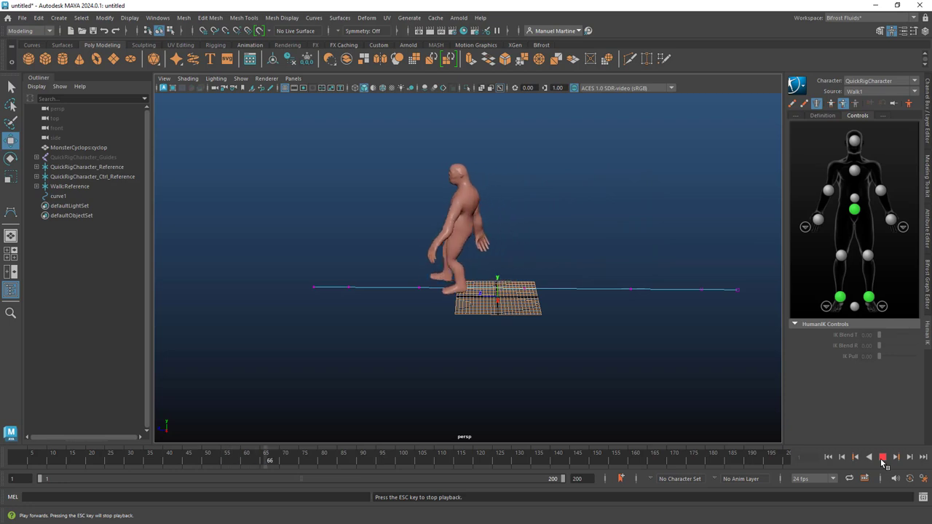
click(882, 457)
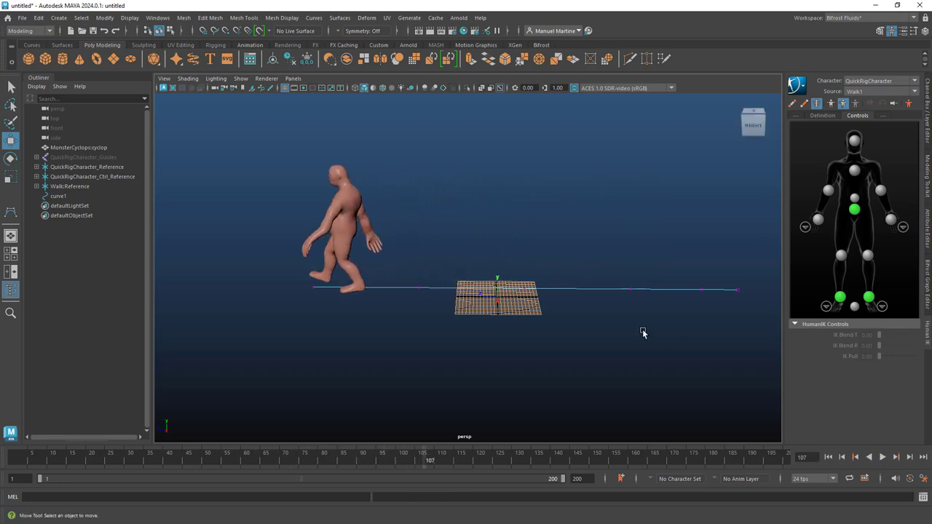
- Return to object selection mode with F8 and hide curve1 with Ctrl+H
key(F8)
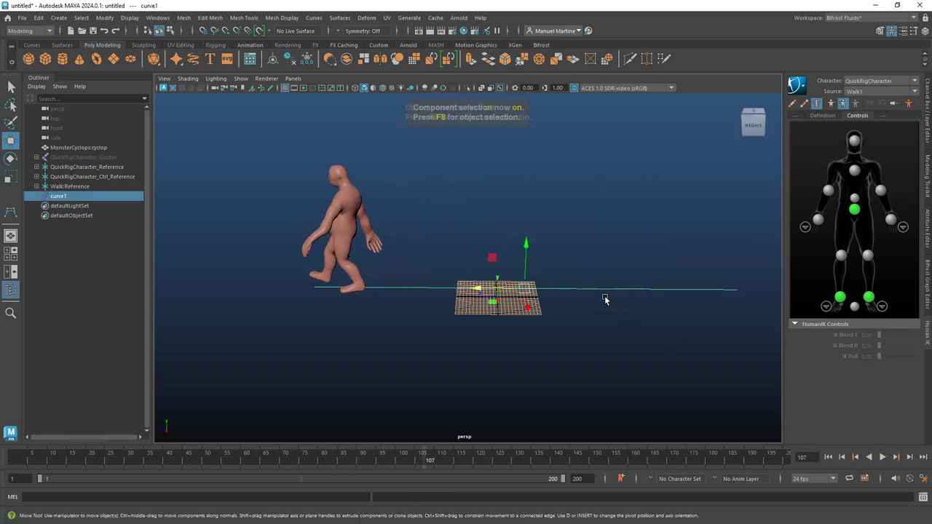
key(F8)
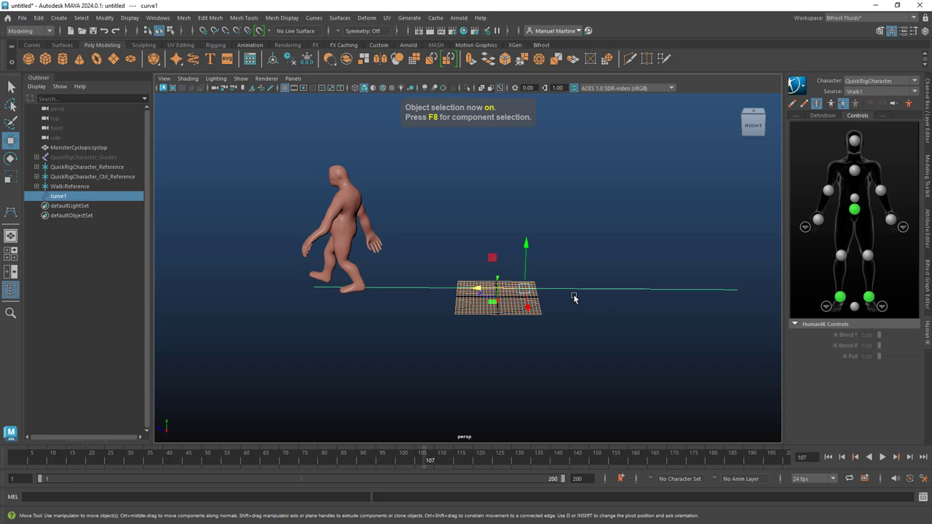
key(ctrl+h)
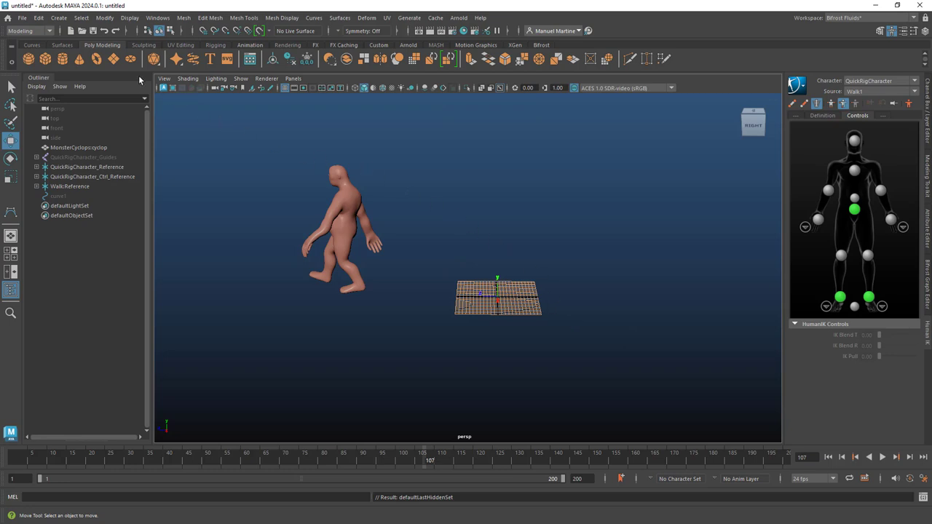
- Create a polygon plane with 1x1 subdivisions and Width and Height of 0.4
click(117, 61)
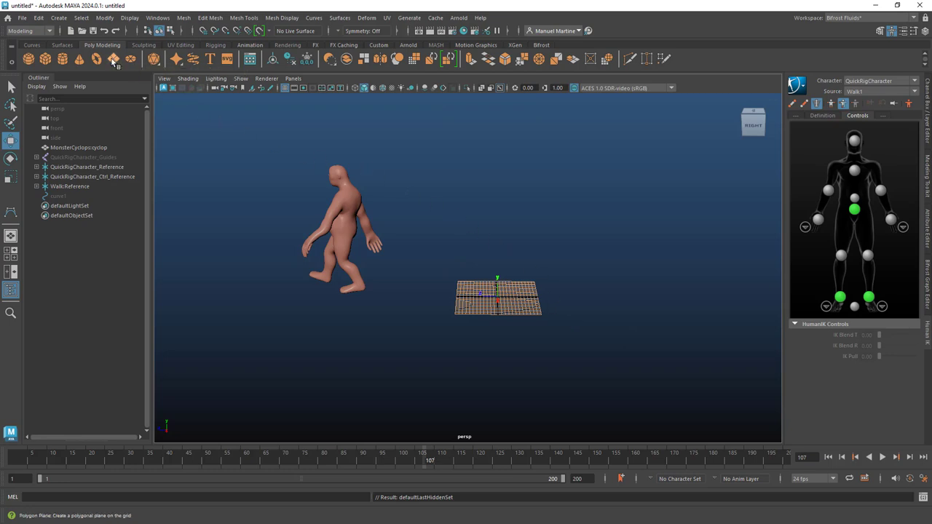
click(928, 122)
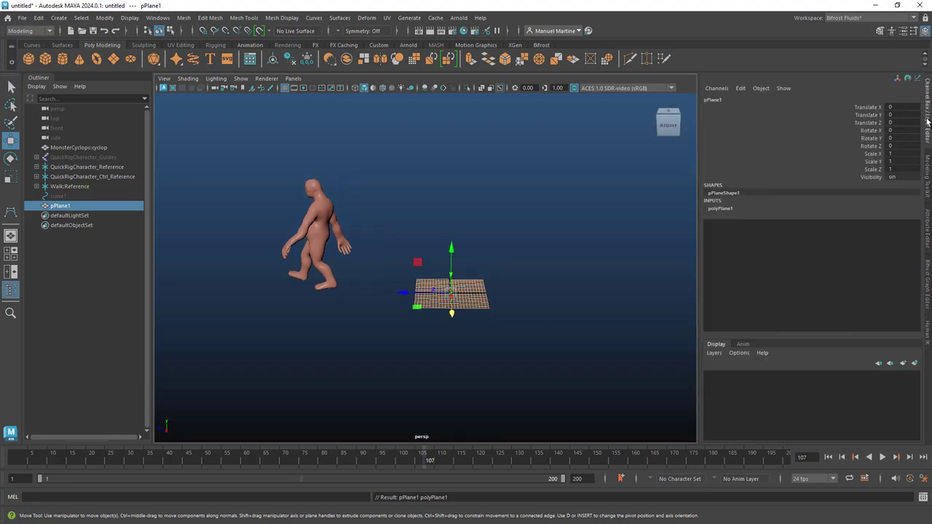
click(722, 207)
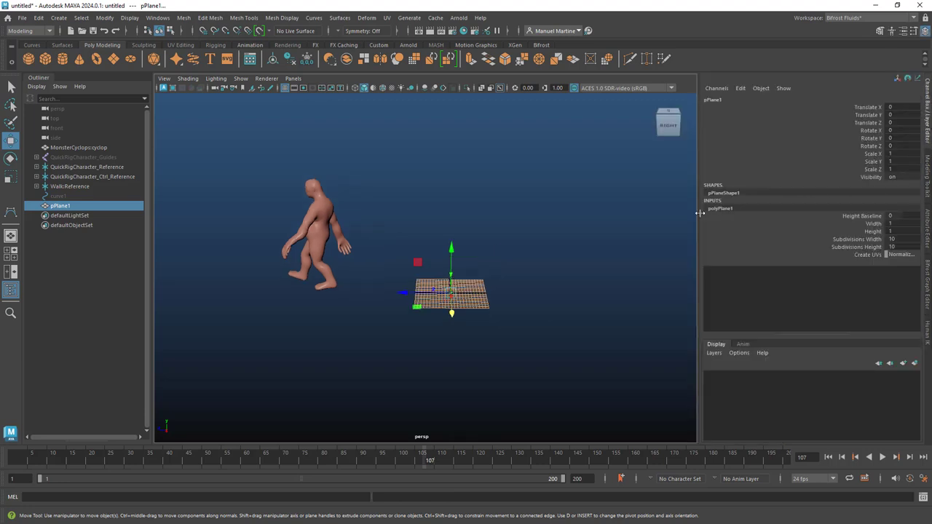
click(895, 239)
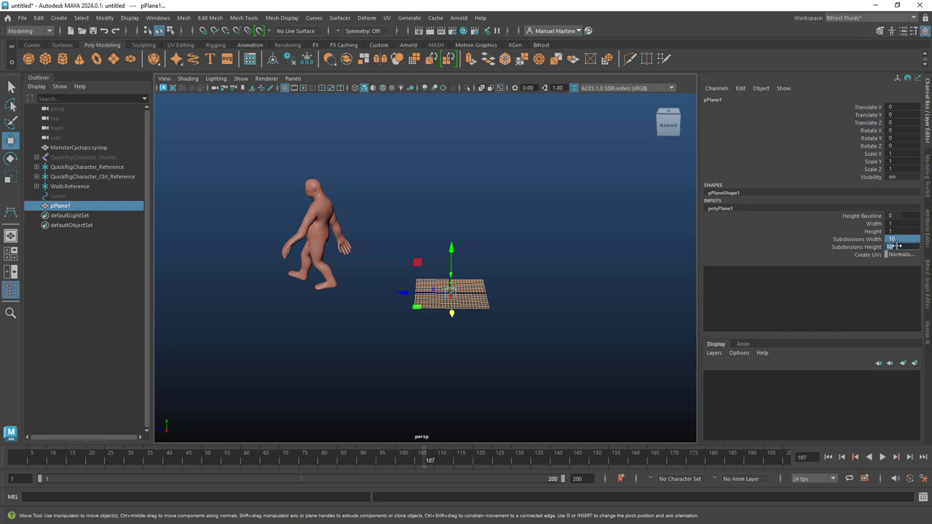
text(1)
drag(893, 224, 893, 230)
text(1)
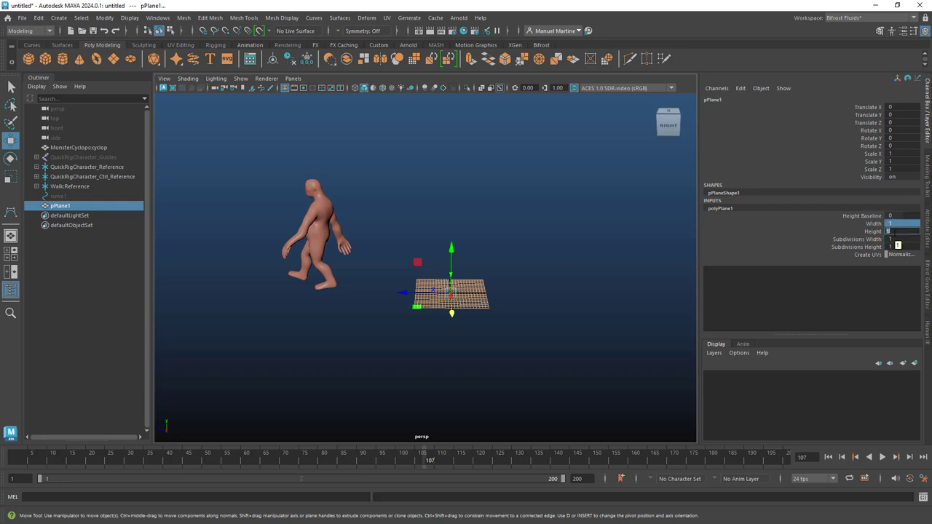
text(.4)
key(Return)
- Zoom in on the new plane, briefly select the cyclops, then reselect pPlane1
alt+right_drag(487, 323, 745, 379)
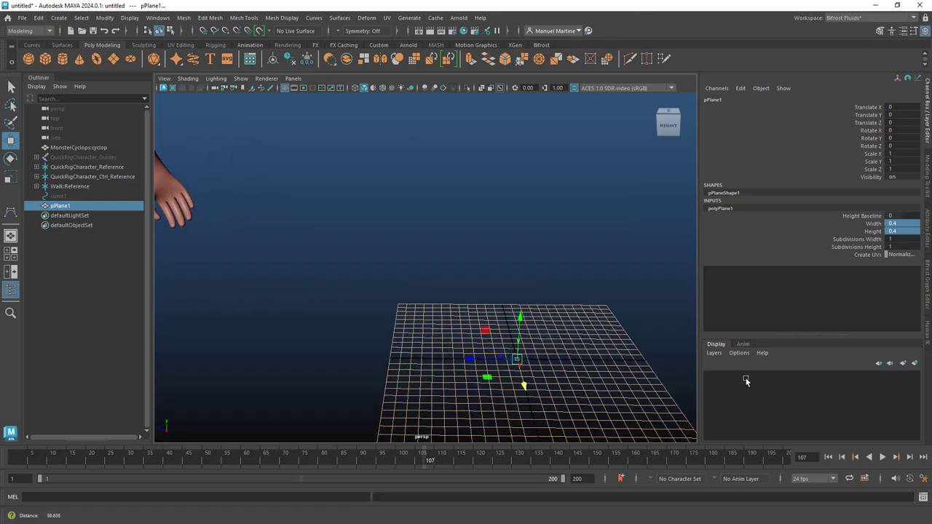
alt+middle_drag(603, 369, 614, 311)
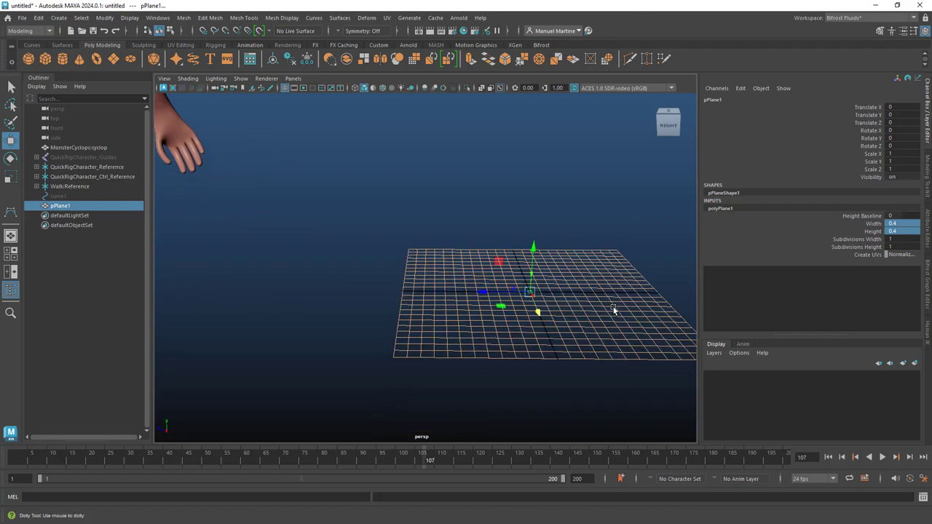
mouse_move(614, 311)
alt+mouse_down()
mouse_move(508, 321)
mouse_move(517, 318)
alt+mouse_up()
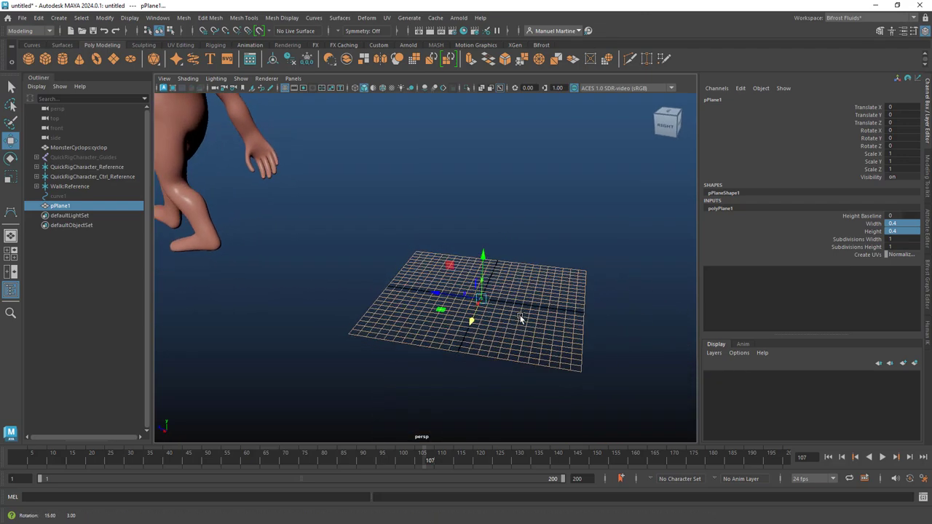
click(192, 201)
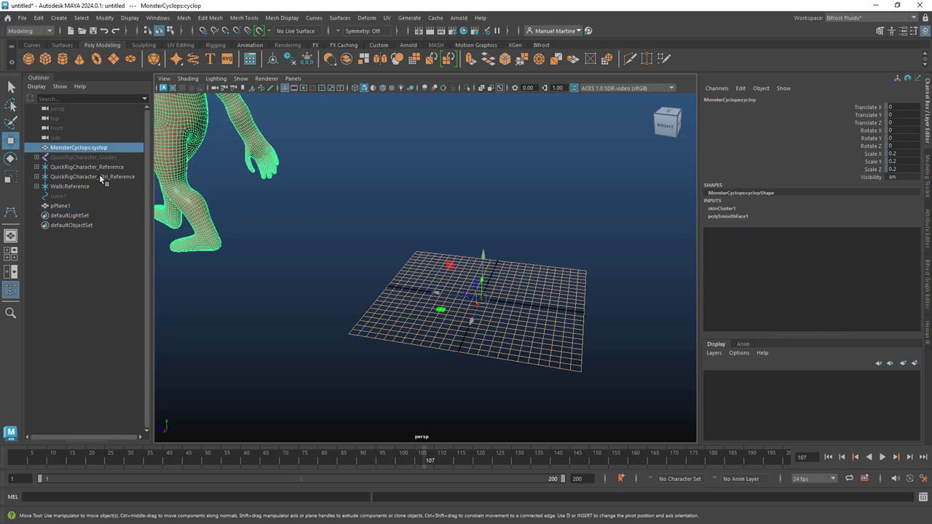
click(62, 205)
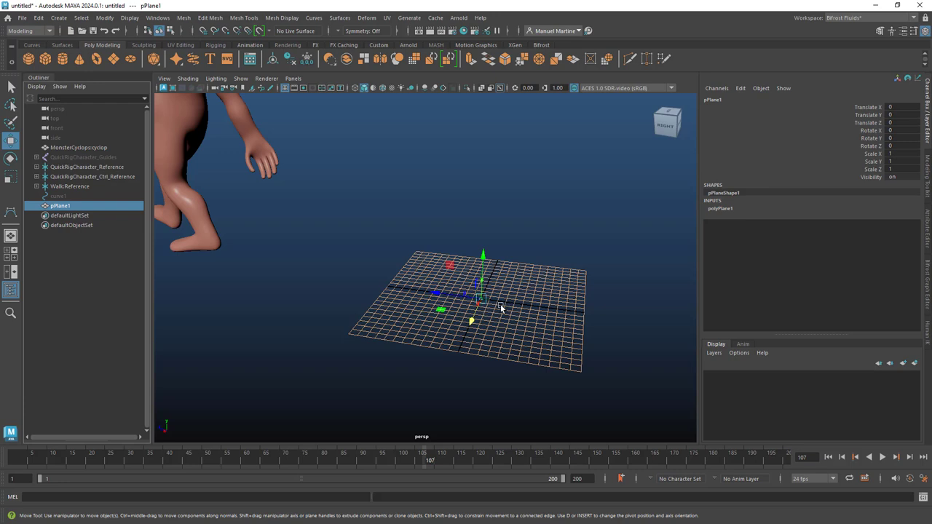
mouse_move(567, 300)
alt+mouse_down()
mouse_move(487, 284)
mouse_move(495, 313)
alt+mouse_up()
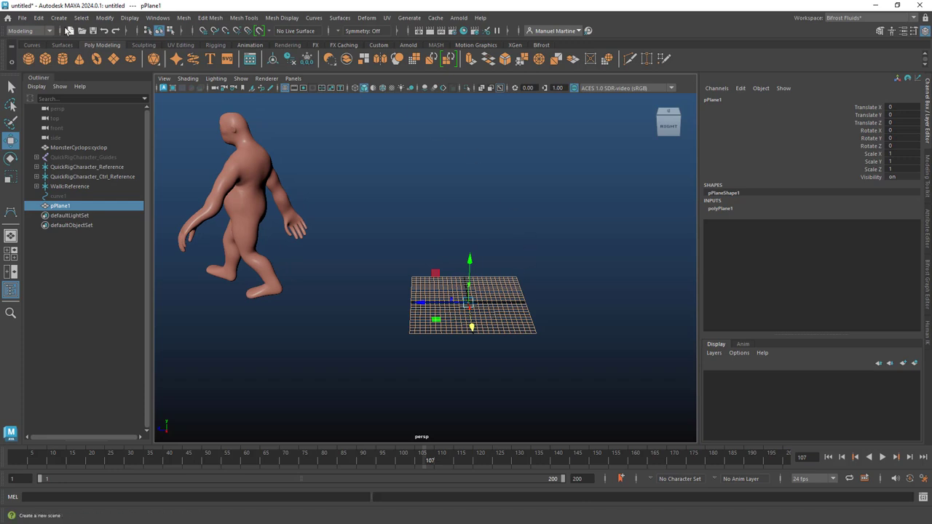
- Switch to the FX menu set, build a MASH network from pPlane1, and show MASH1's attributes
click(50, 31)
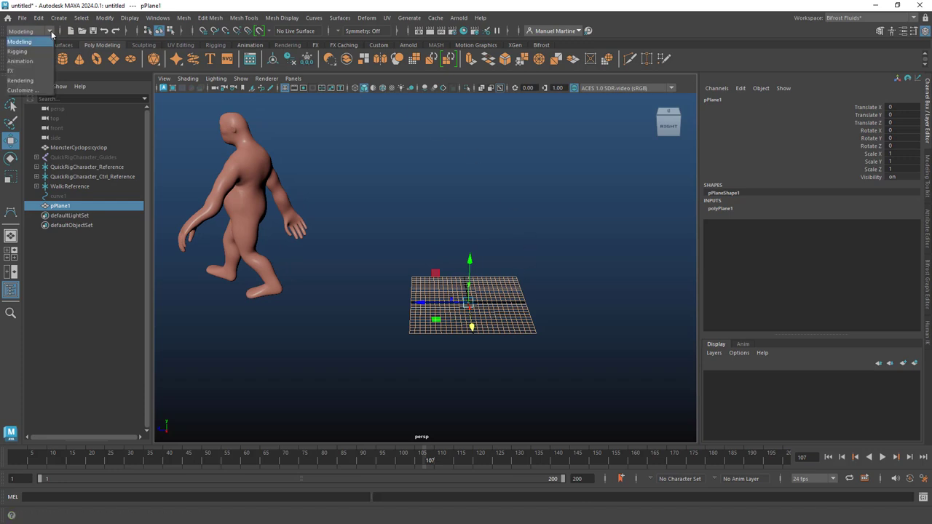
click(33, 70)
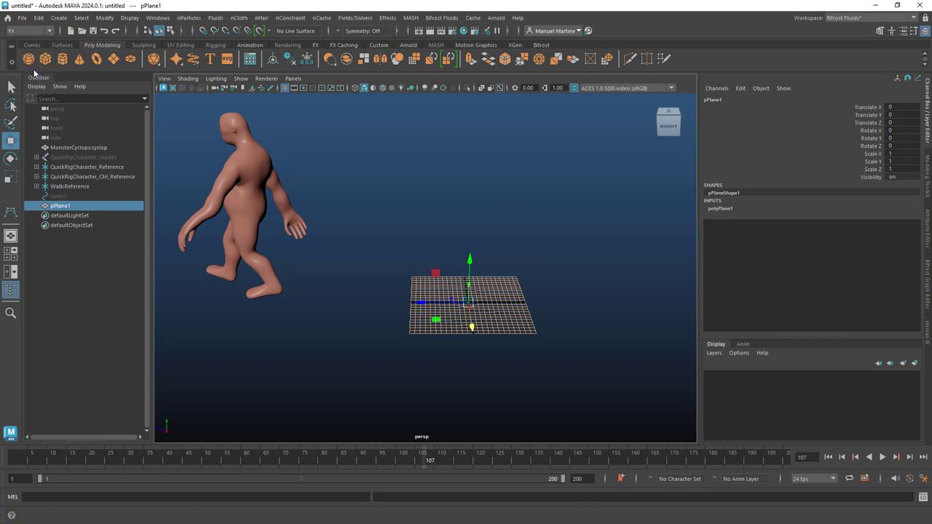
click(412, 18)
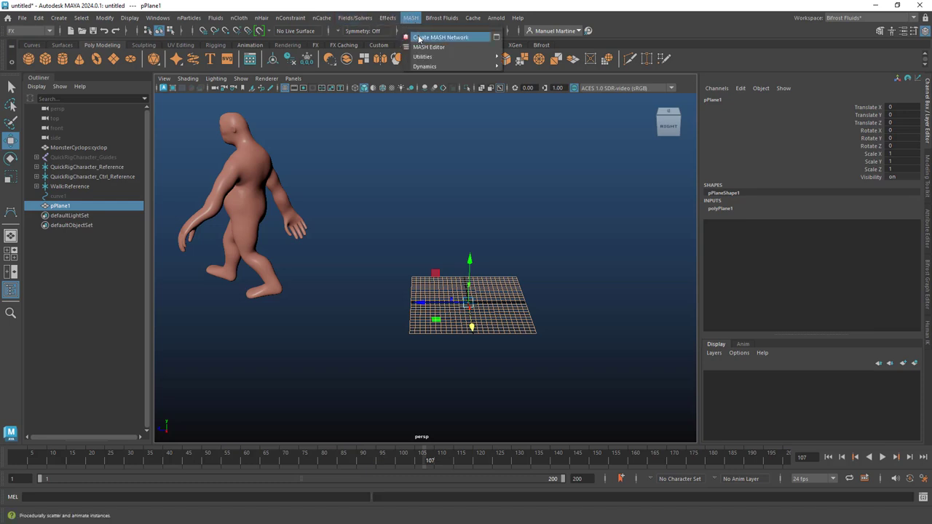
click(418, 37)
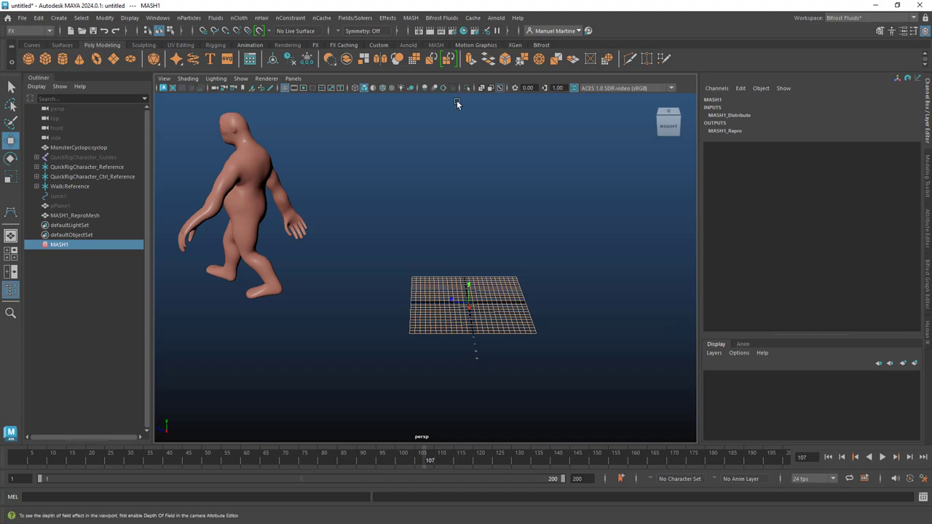
mouse_move(484, 314)
alt+mouse_down()
mouse_move(491, 308)
mouse_move(430, 304)
alt+mouse_up()
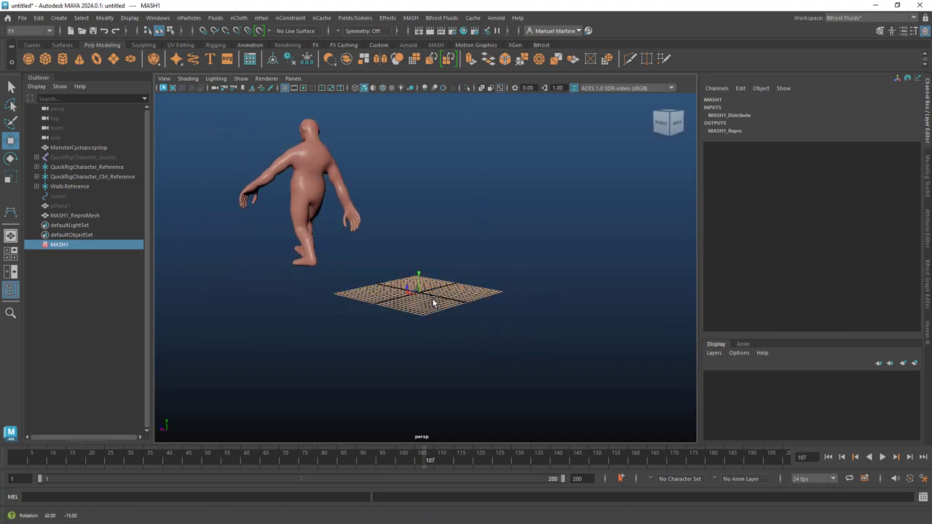
alt+right_drag(422, 307, 549, 318)
alt+drag(549, 319, 583, 267)
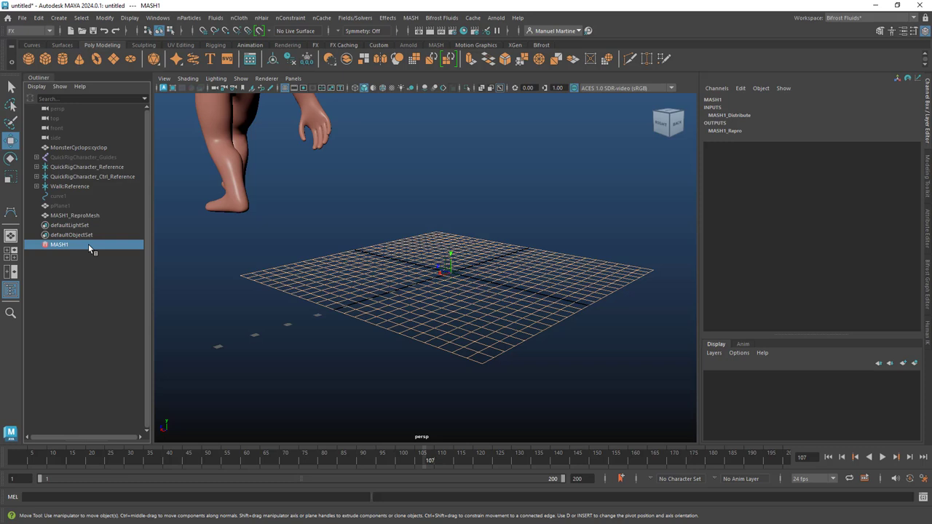
click(929, 230)
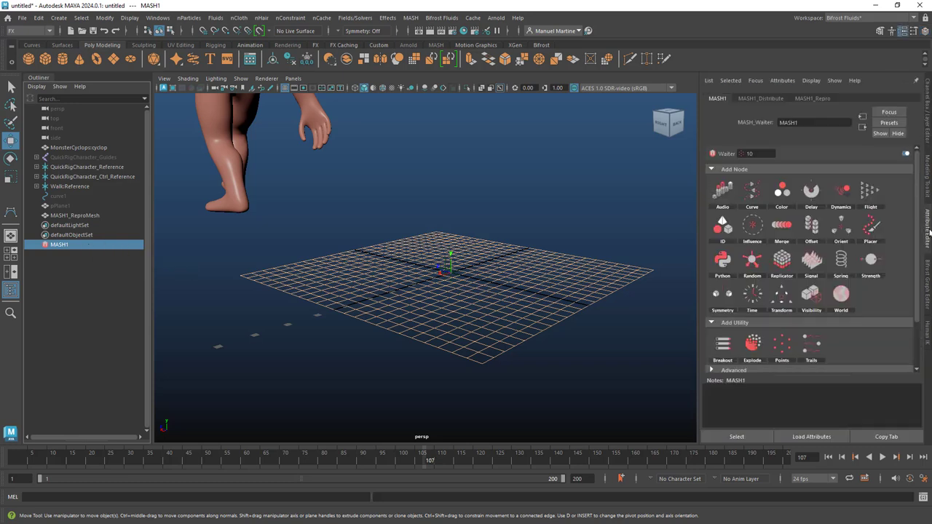
- Give MASH1_Distribute 30 points and Distance X of 0, stacking all copies in one spot
click(762, 99)
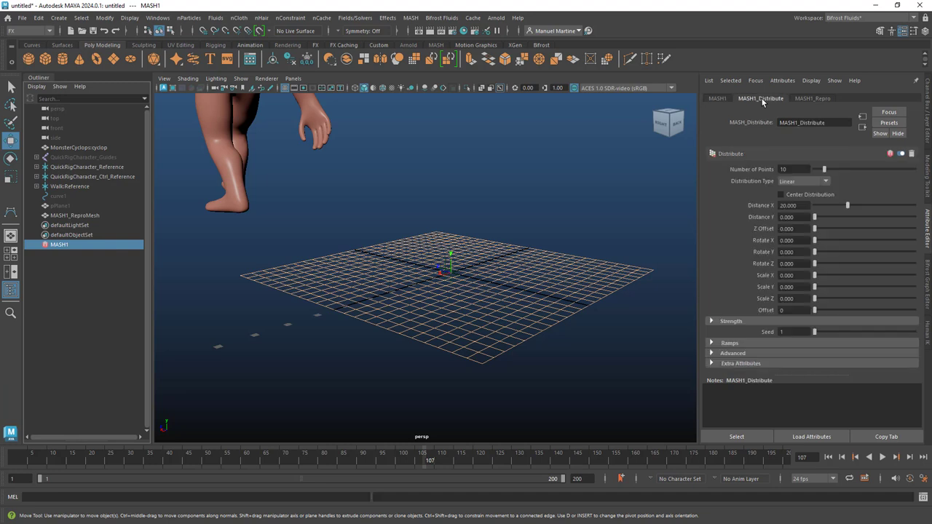
double_click(786, 169)
text(30)
key(Return)
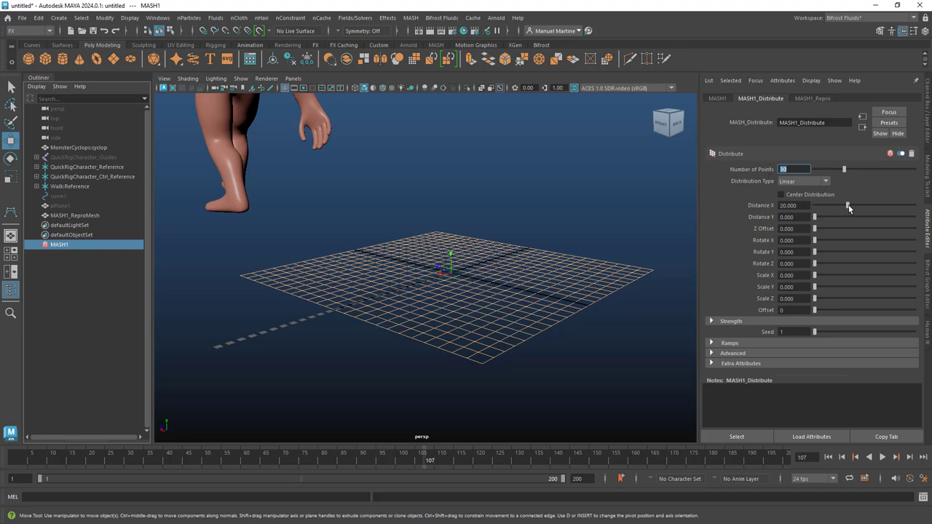
drag(848, 204, 801, 212)
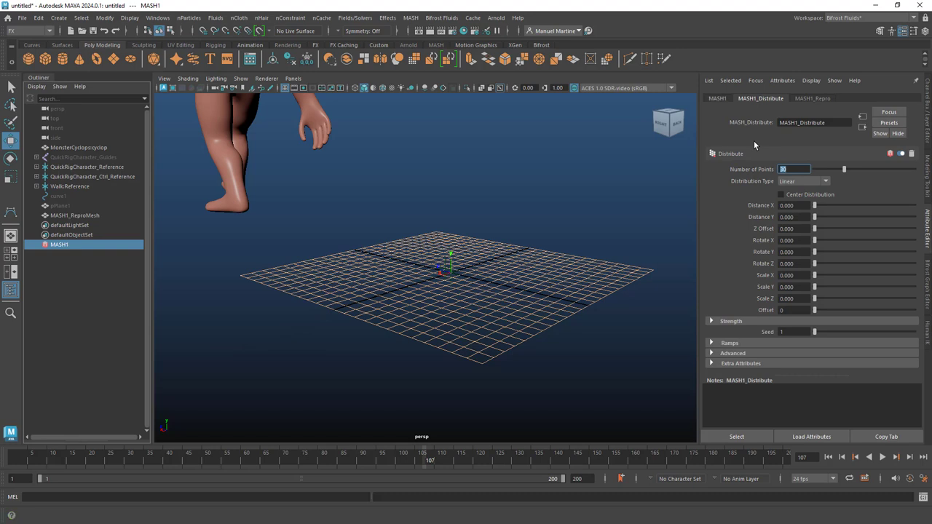
click(717, 98)
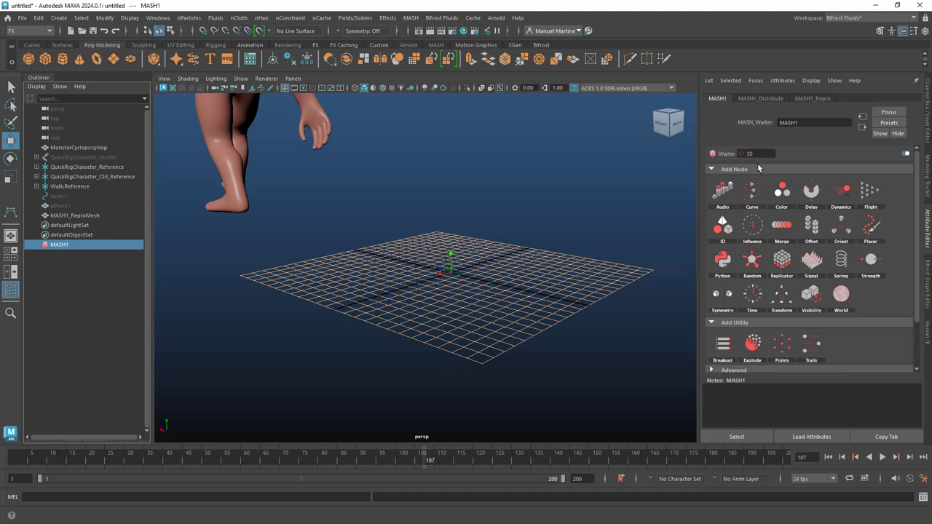
- Add a Signal node to MASH1 and set its Signal Type to Trigonometry
right_click(811, 262)
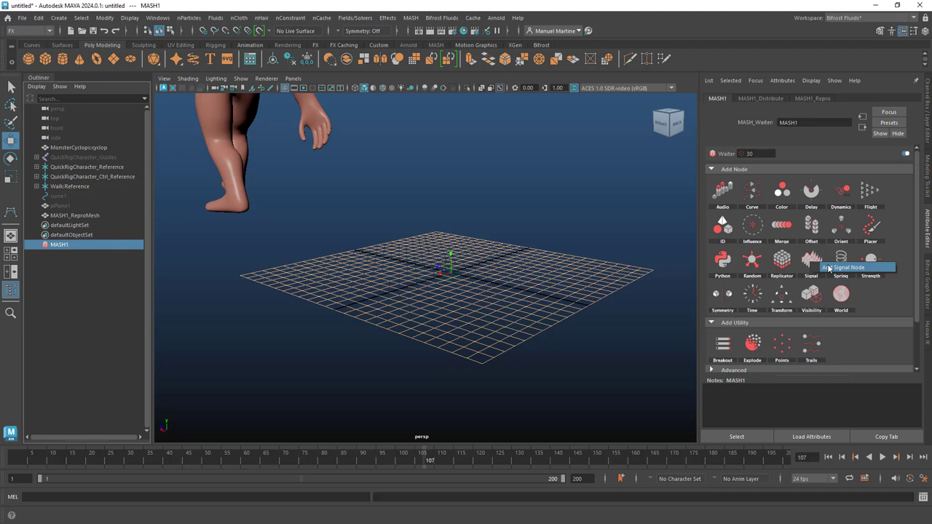
click(827, 267)
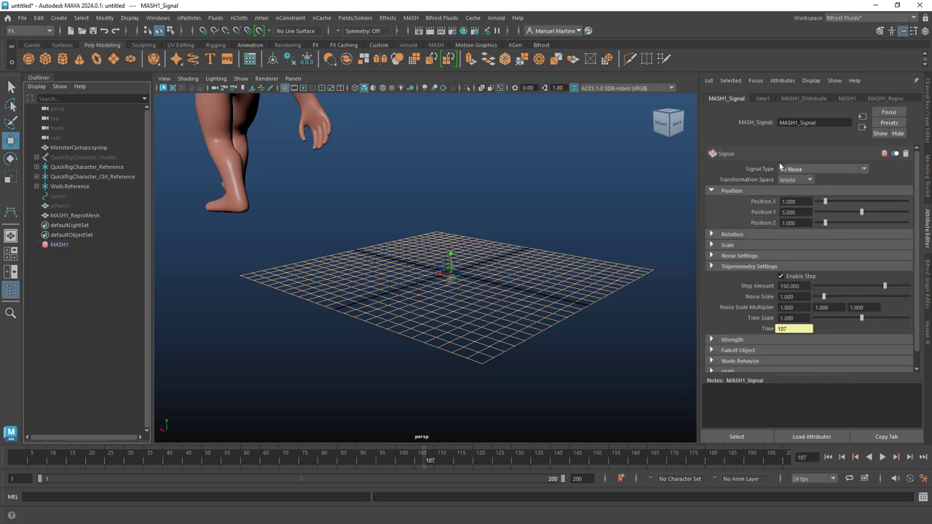
click(864, 169)
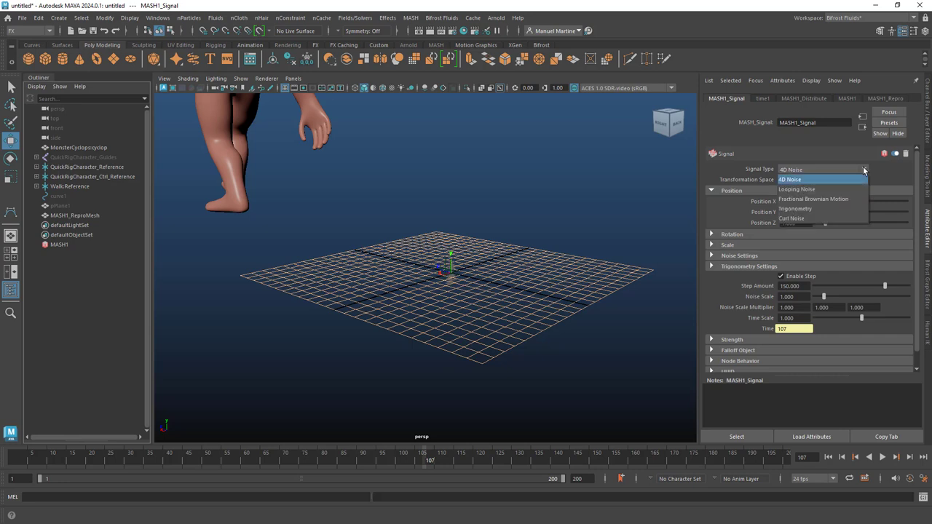
click(809, 208)
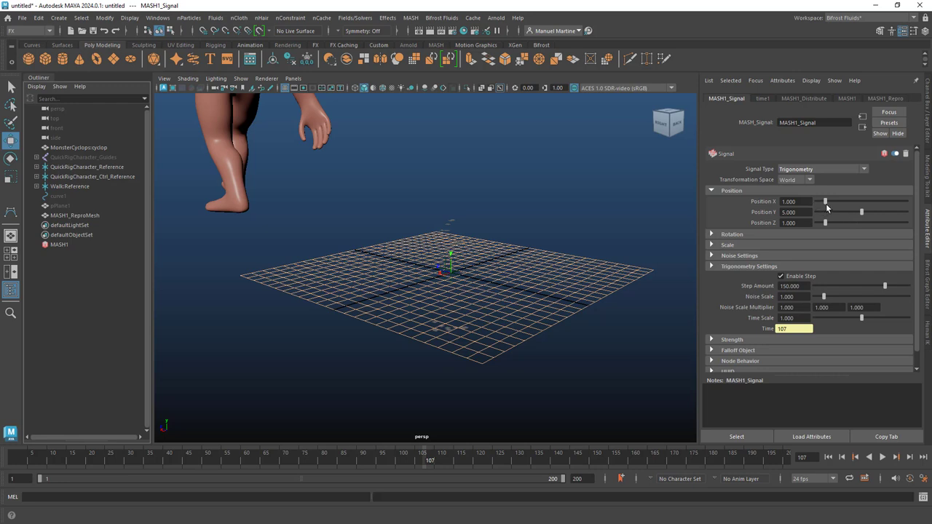
click(451, 223)
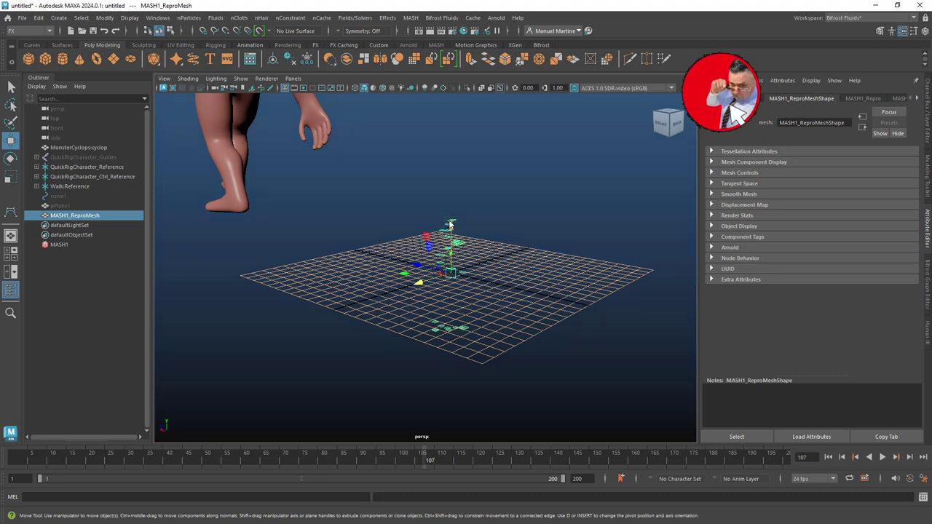
- Assign a new Blinn material to MASH1_ReproMesh and lighten its colour to about 0.89 grey
right_click(449, 221)
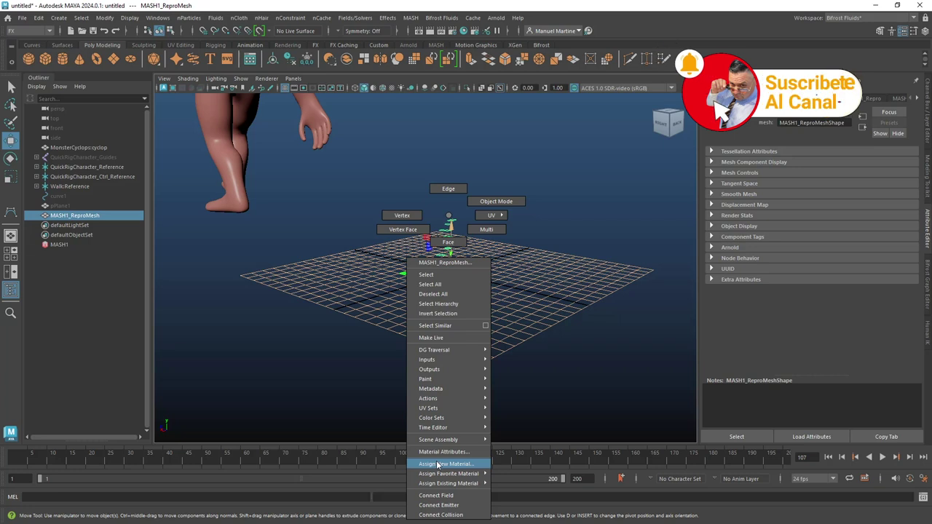
click(437, 464)
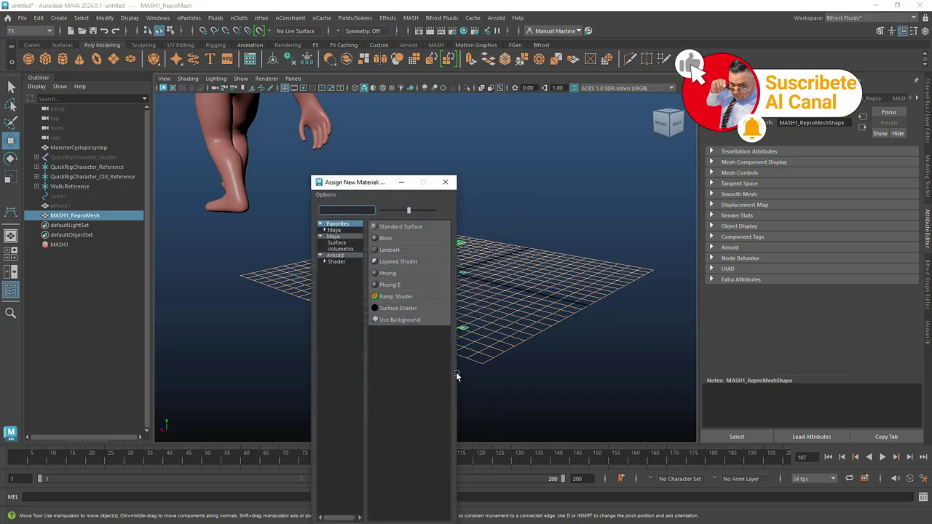
click(385, 238)
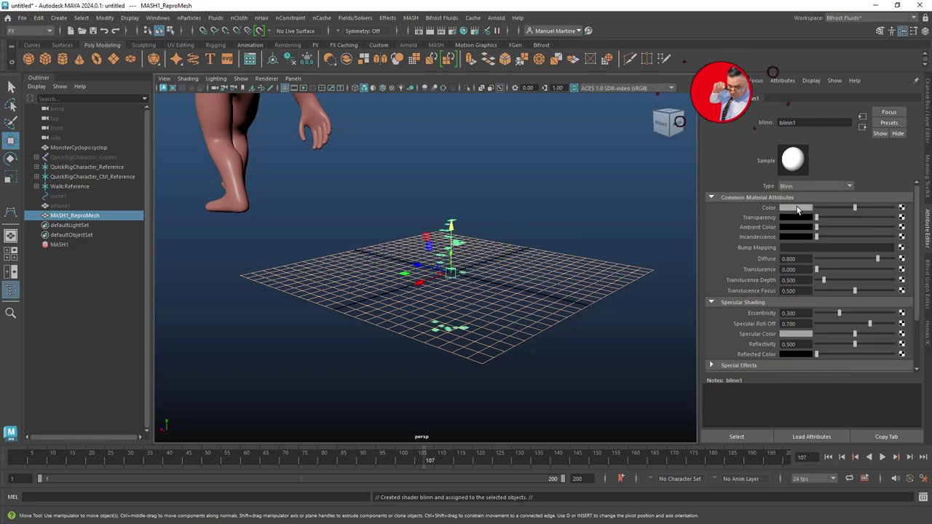
click(797, 209)
click(768, 190)
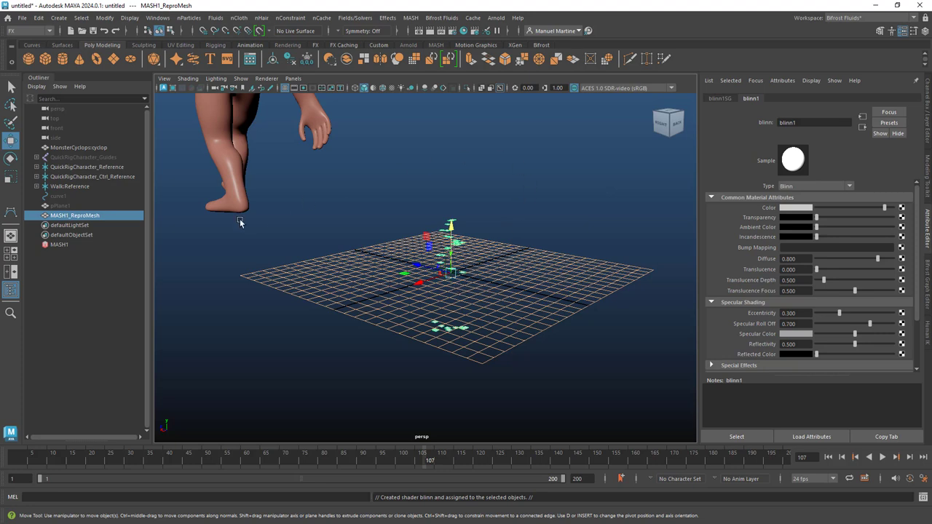
click(58, 244)
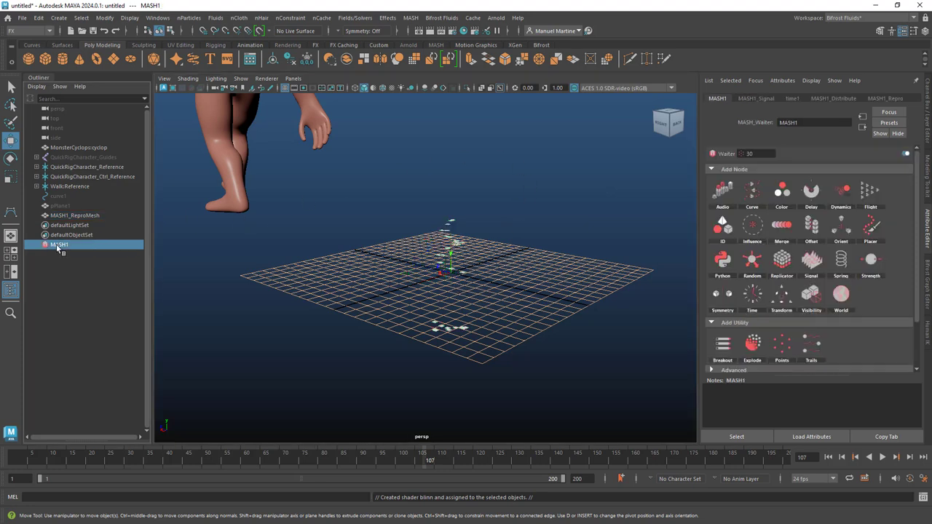
- Tune the signal: Time Scale 1.260, Position X 3.804, Z 4.239, Step Amount 133.333, Noise Scale 1.302
click(756, 99)
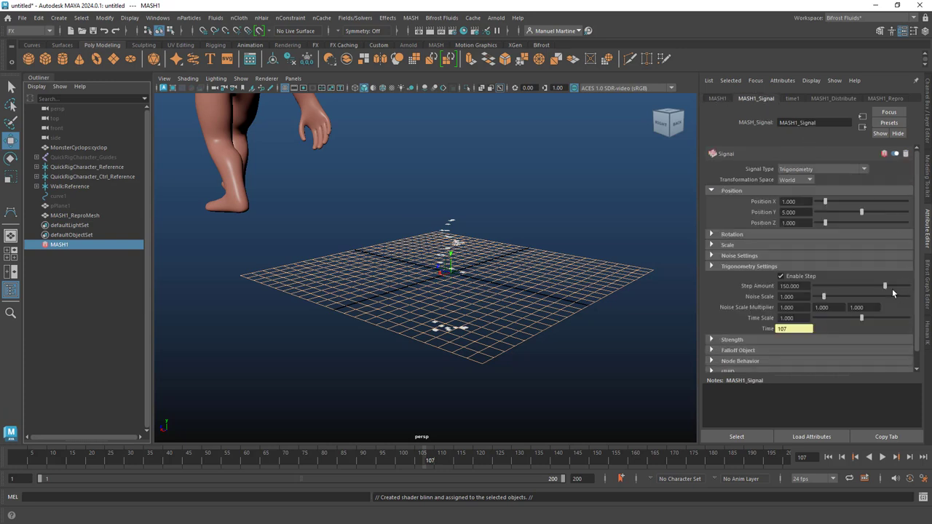
click(882, 458)
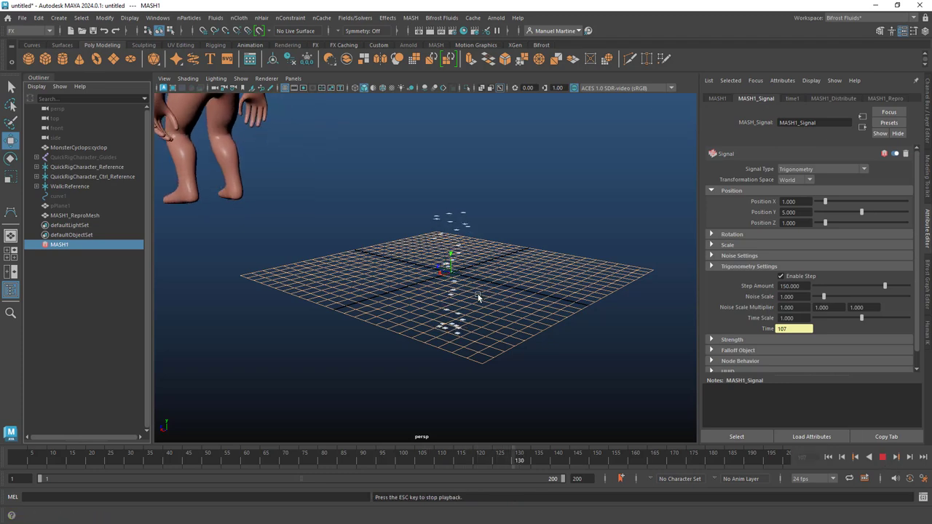
alt+drag(434, 282, 684, 248)
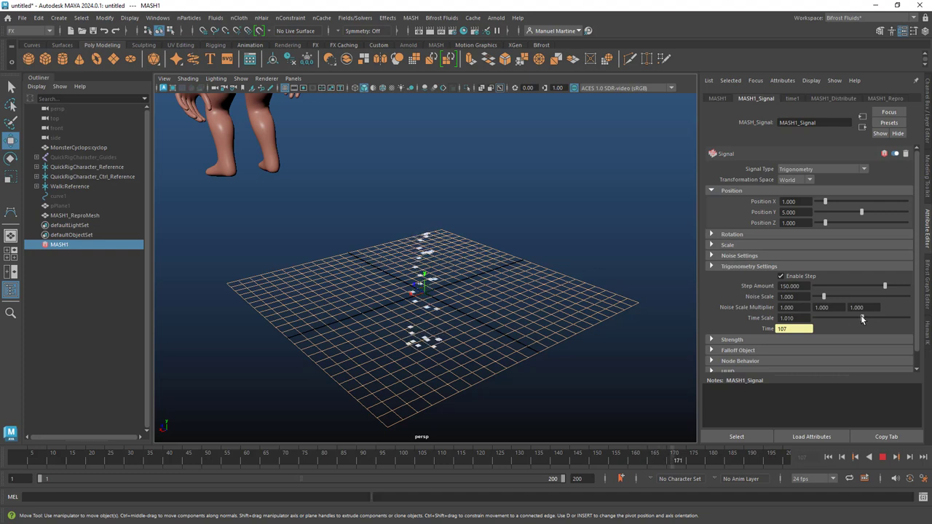
drag(861, 318, 874, 318)
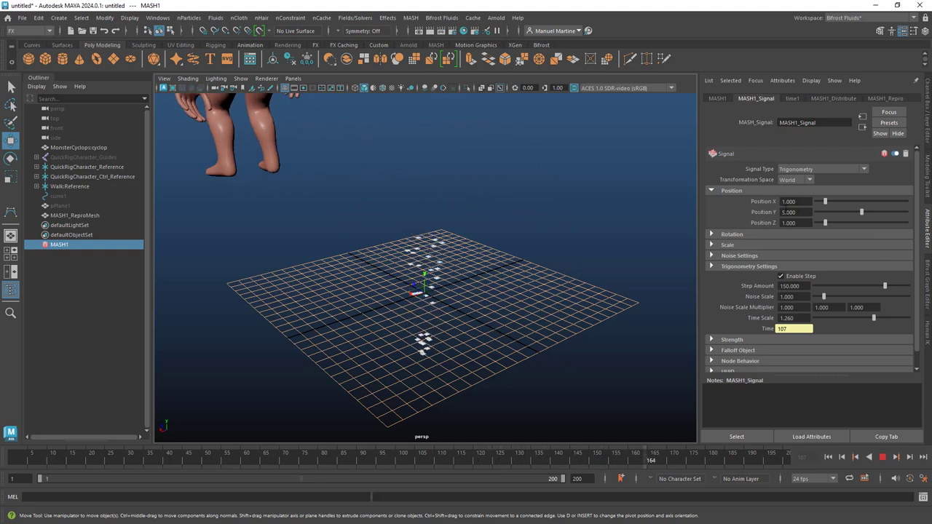
drag(826, 203, 852, 208)
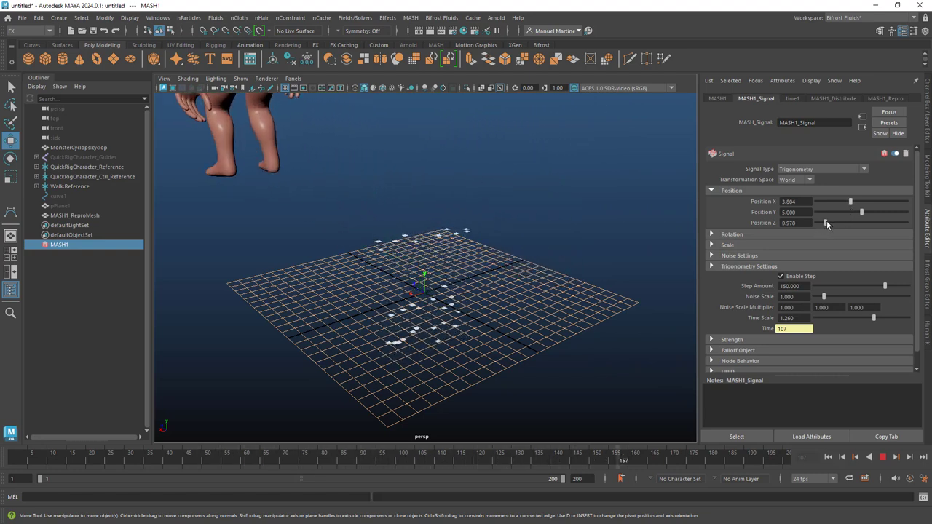
drag(826, 223, 855, 226)
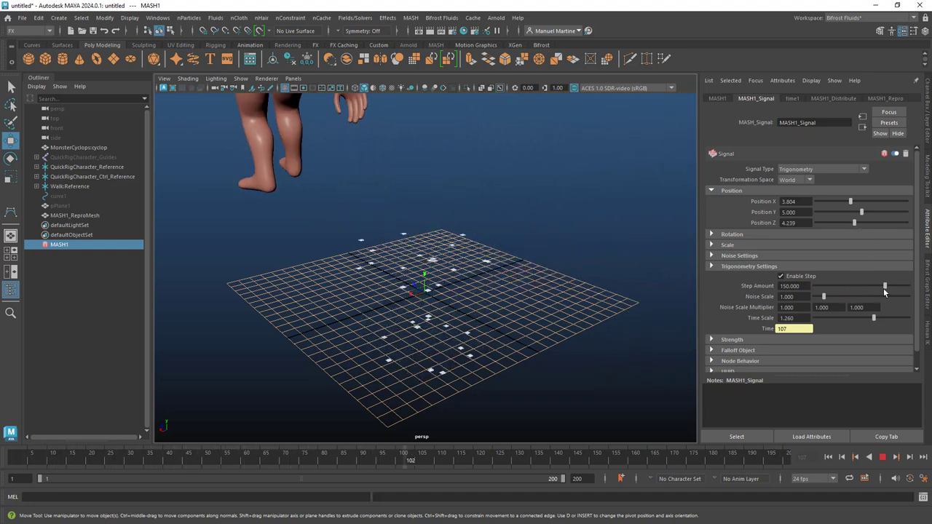
drag(884, 287, 877, 287)
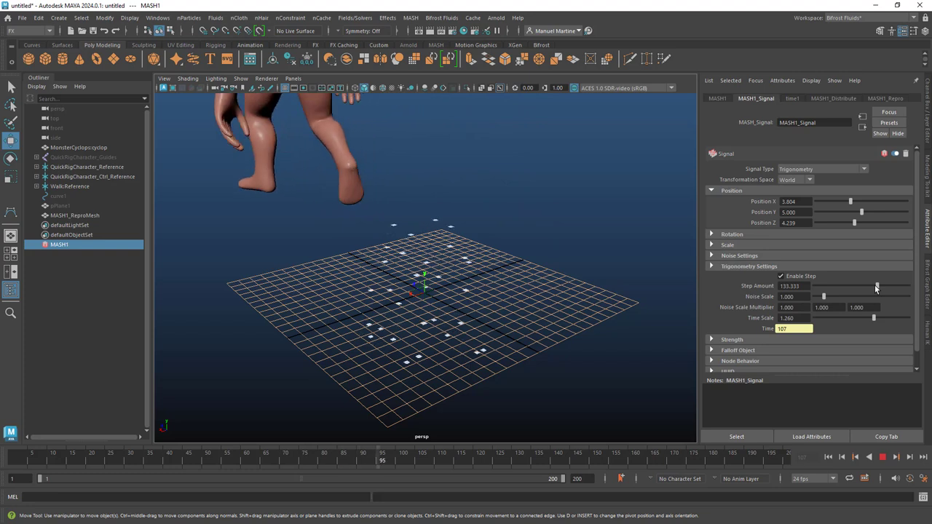
drag(825, 296, 826, 297)
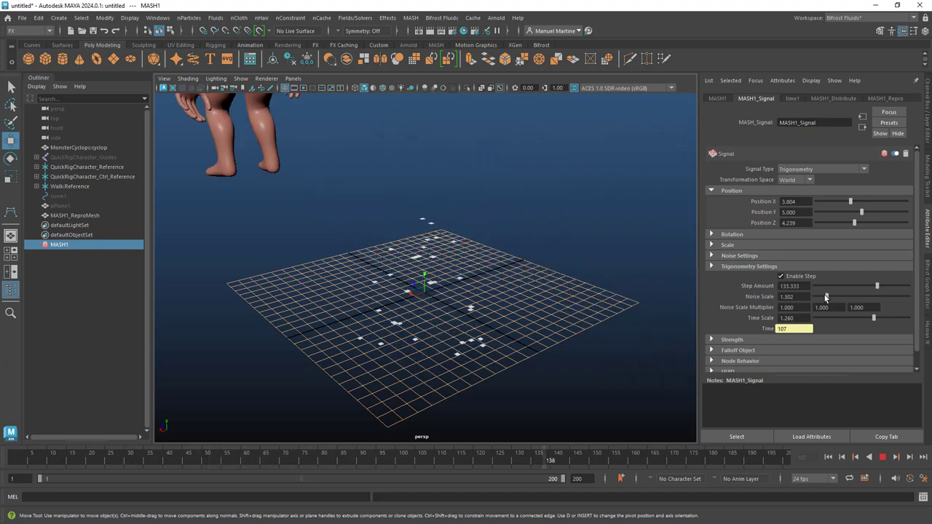
click(884, 457)
click(829, 457)
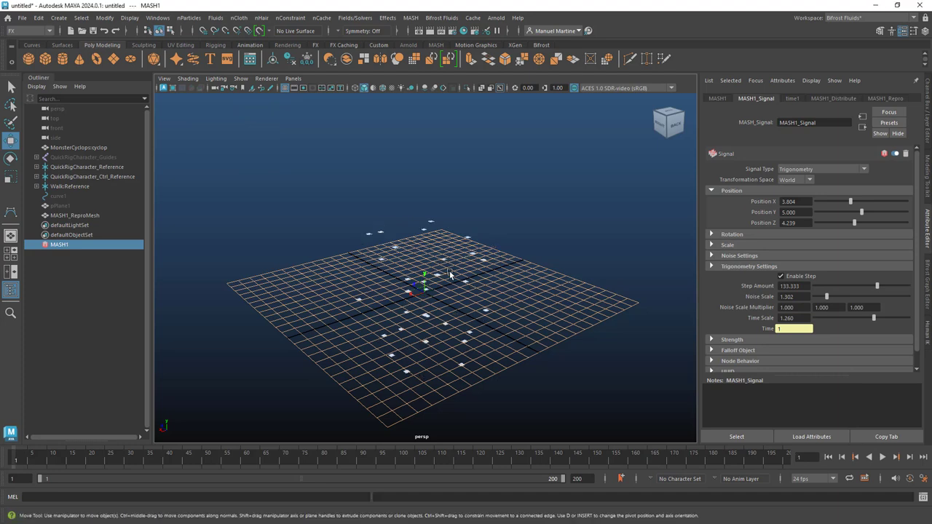
click(720, 98)
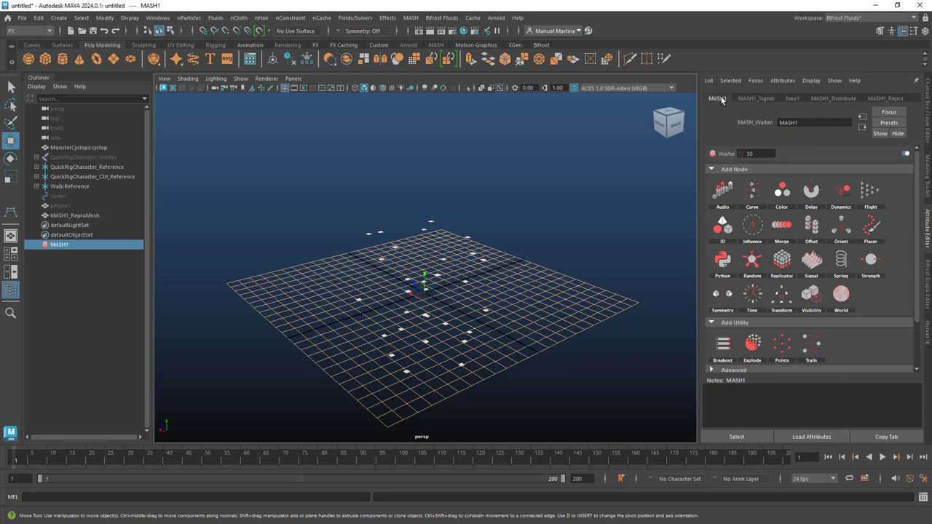
- Add a MASH Curve node, unhide curve1, and connect it as the node's input curve
click(752, 193)
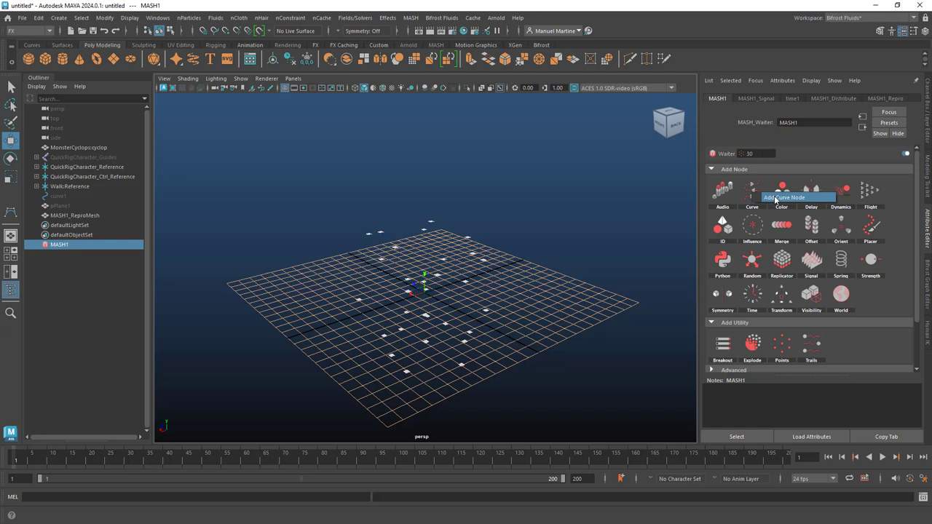
click(774, 195)
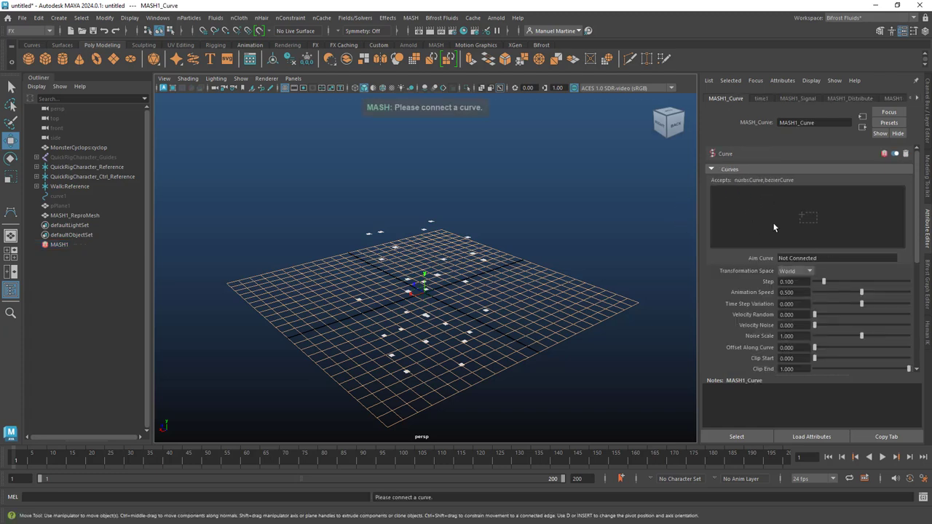
click(58, 196)
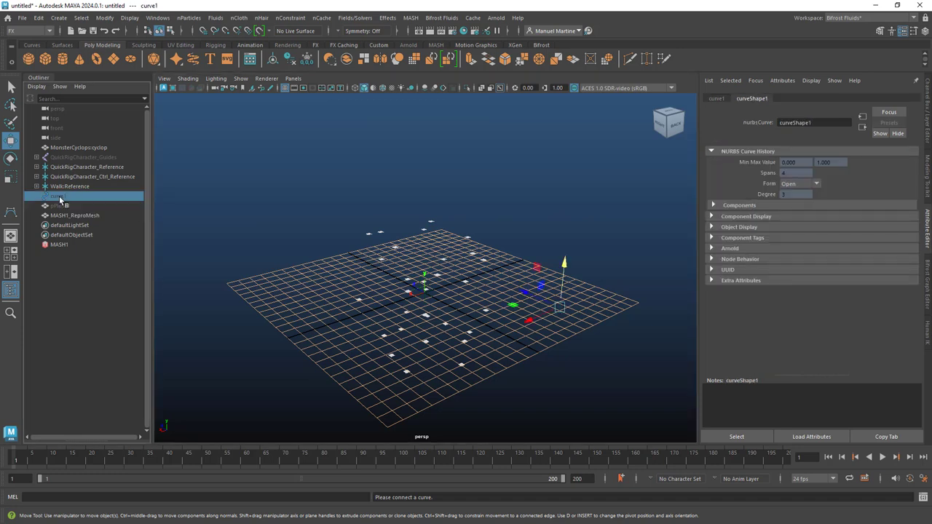
key(shift+h)
click(57, 244)
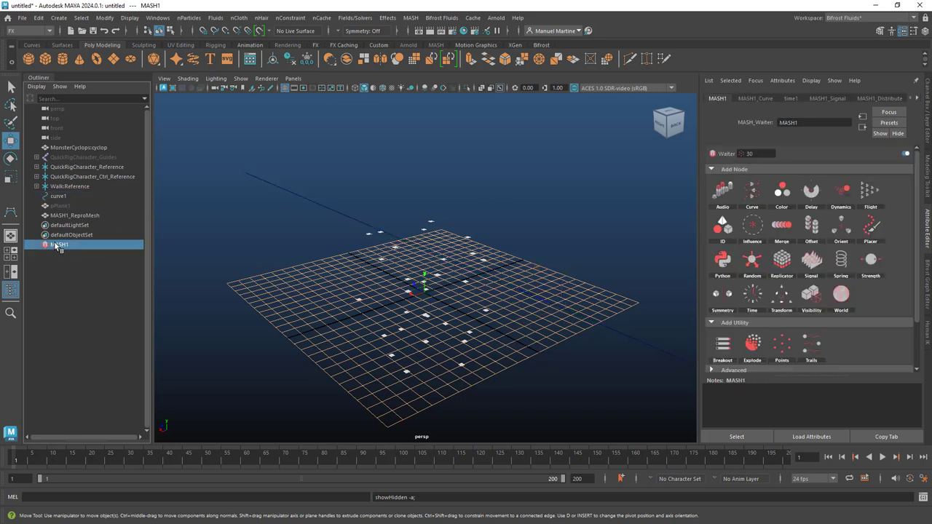
click(757, 99)
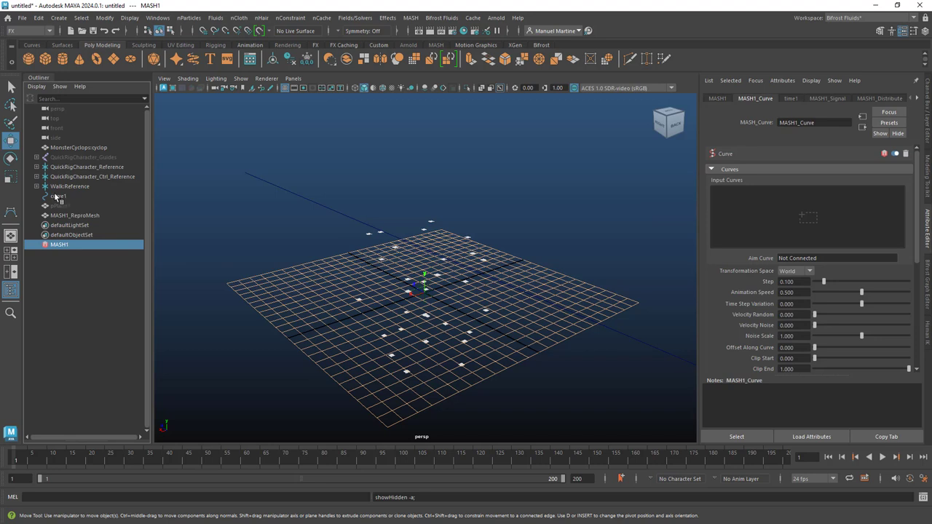
middle_drag(52, 198, 193, 206)
middle_drag(692, 225, 741, 227)
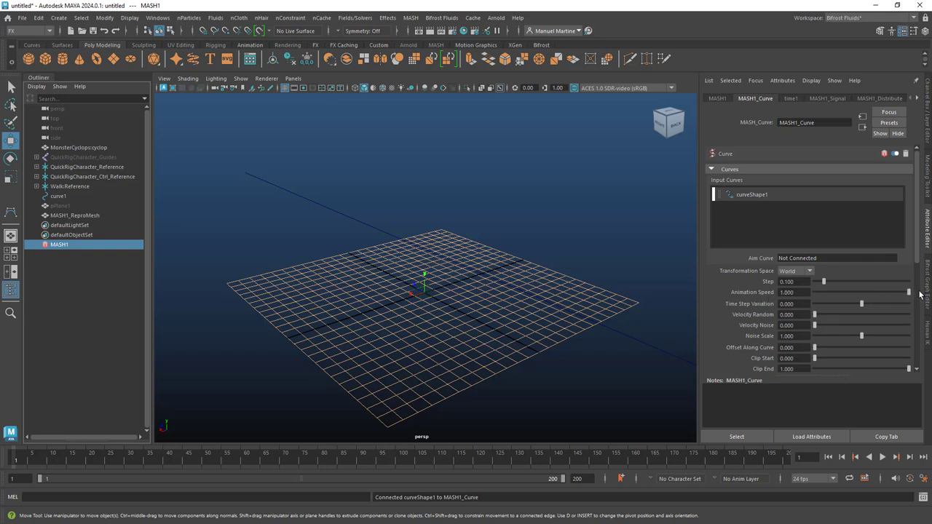
drag(918, 259, 926, 319)
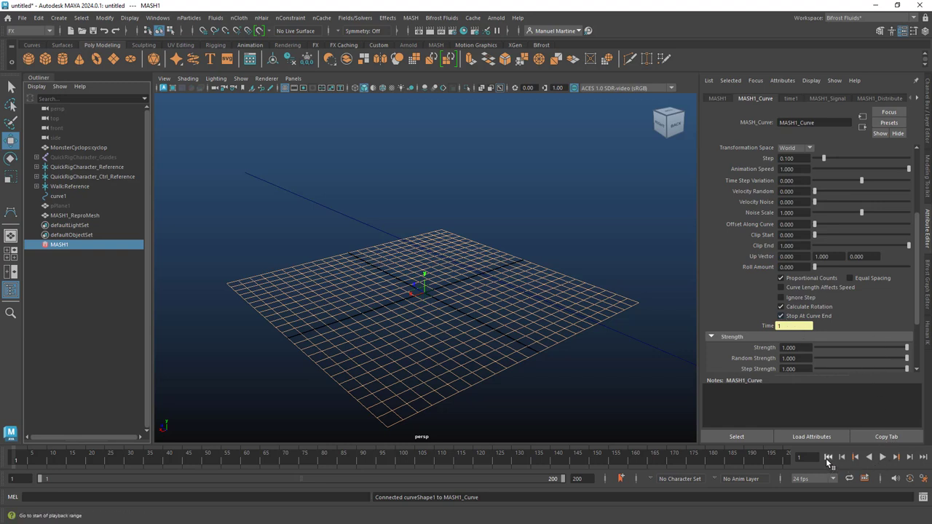
click(883, 458)
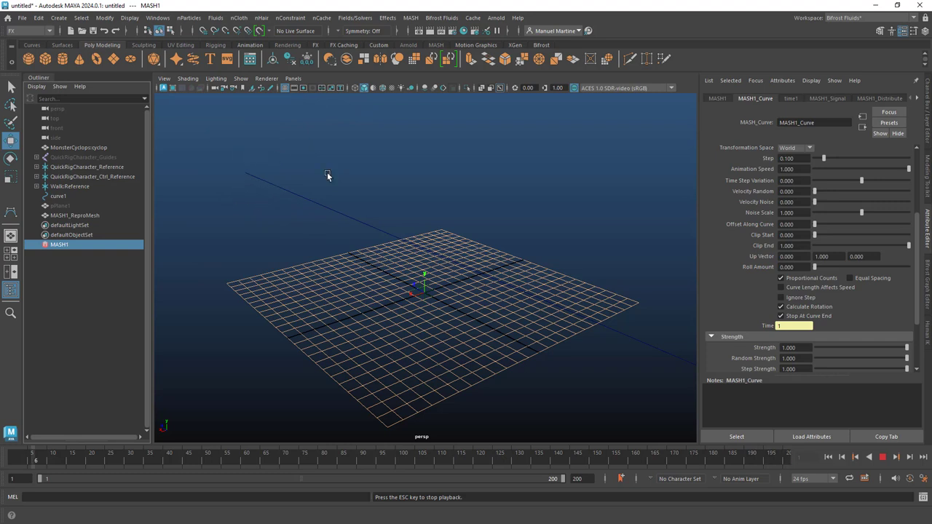
click(883, 458)
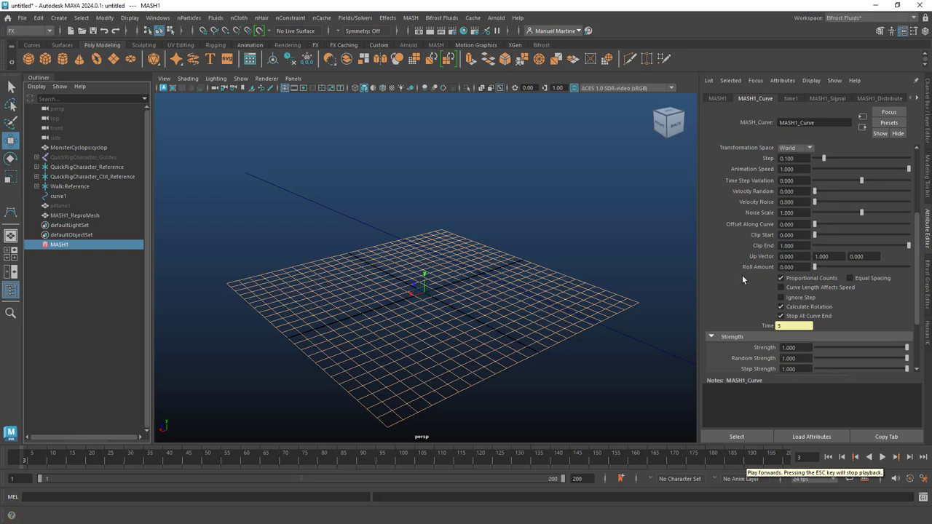
- Create a second plane, pPlane2, sized 0.4 by 0.4 with one subdivision each way
click(115, 61)
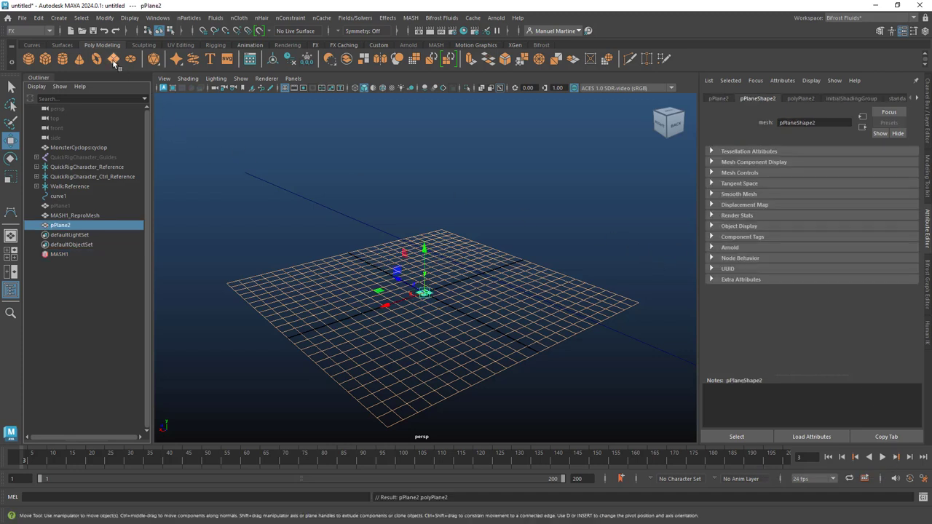
click(928, 113)
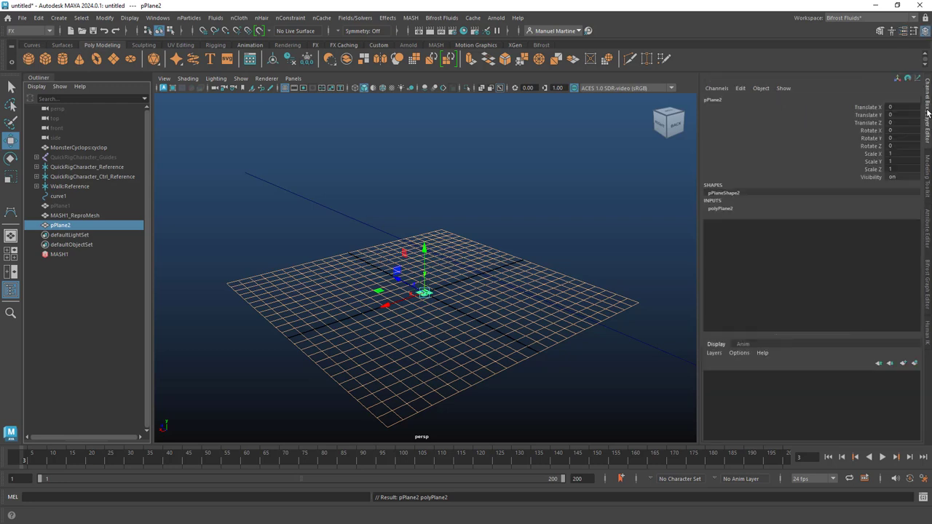
click(723, 209)
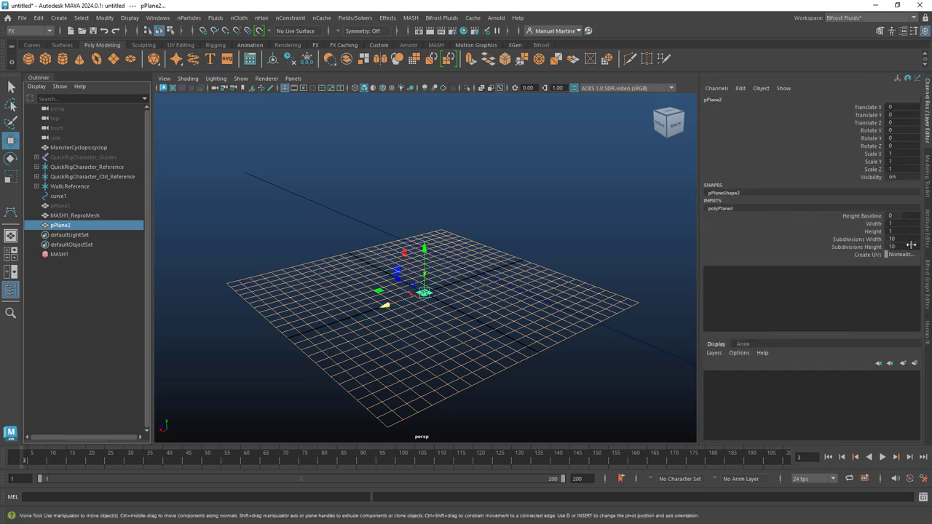
drag(898, 240, 898, 247)
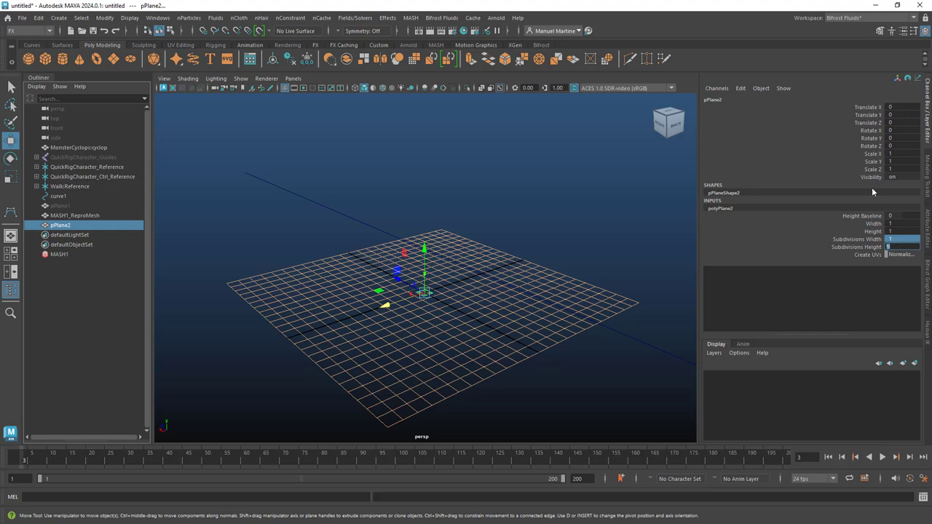
drag(895, 223, 894, 232)
text(0.4)
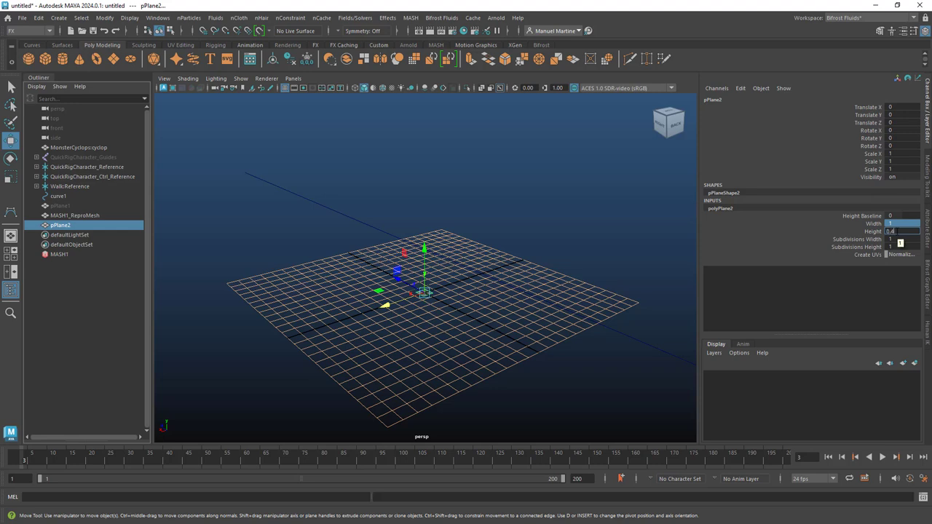
key(Return)
right_drag(426, 297, 457, 463)
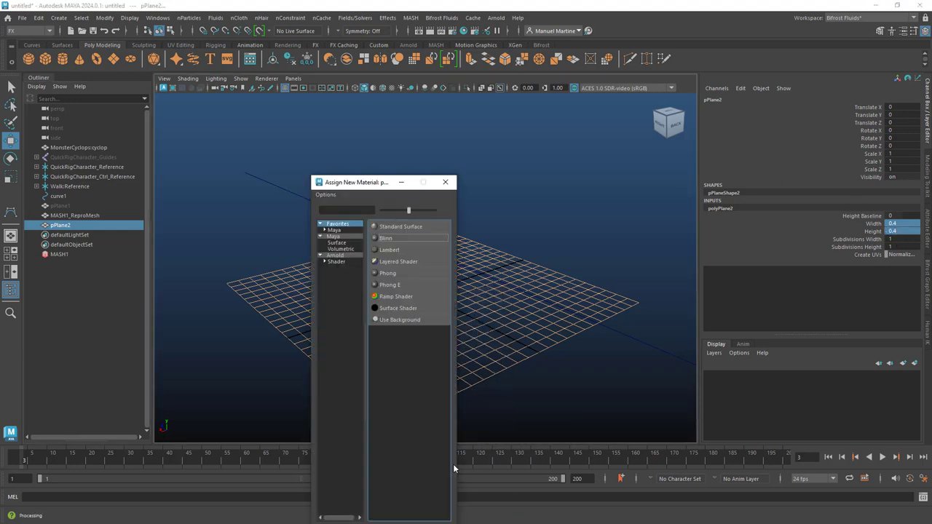
- Assign pPlane2 a new Lambert material, lambert2, and set its Color to bright red
click(389, 249)
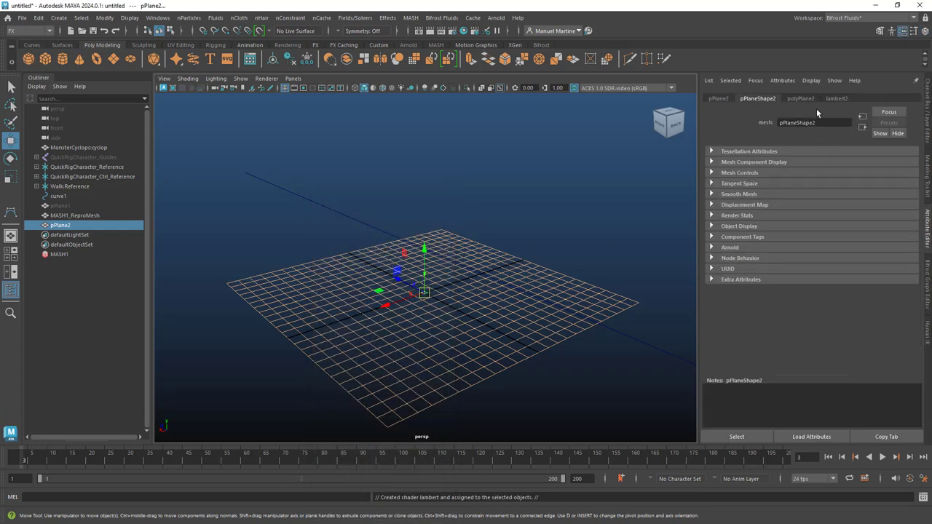
click(834, 98)
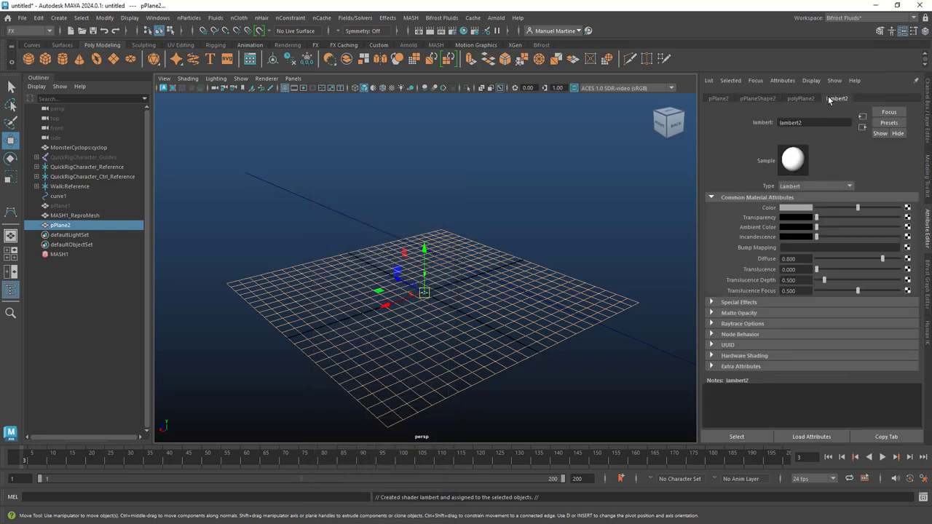
click(800, 208)
click(763, 185)
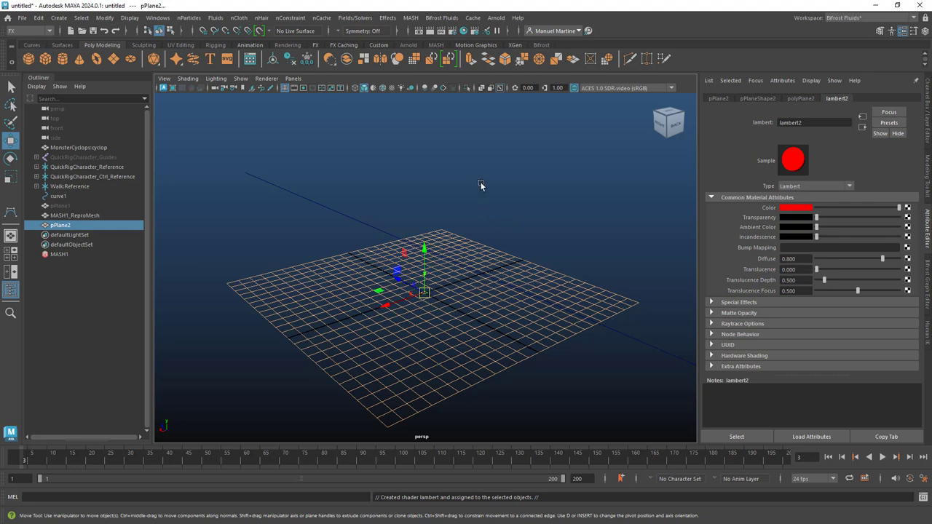
click(411, 19)
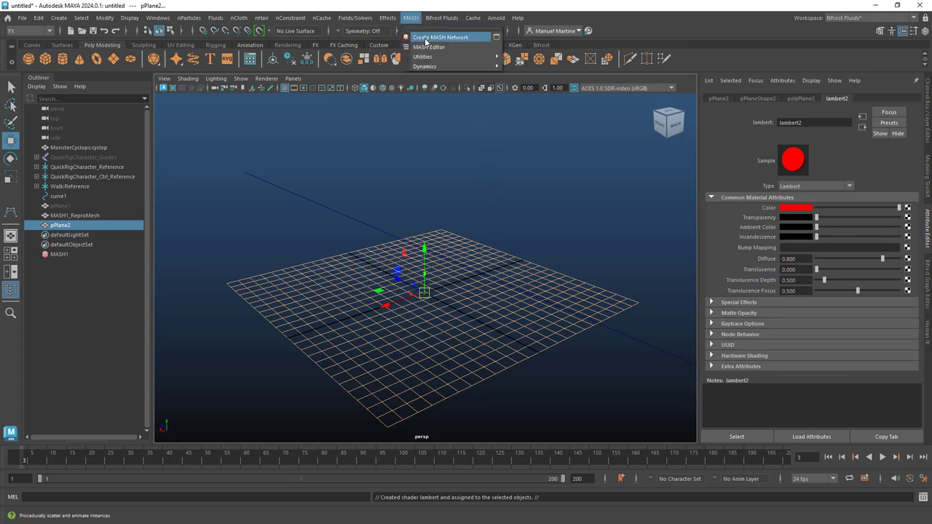
- Create a new MASH2 network from the plane with Distribution Type set to Mesh
click(440, 37)
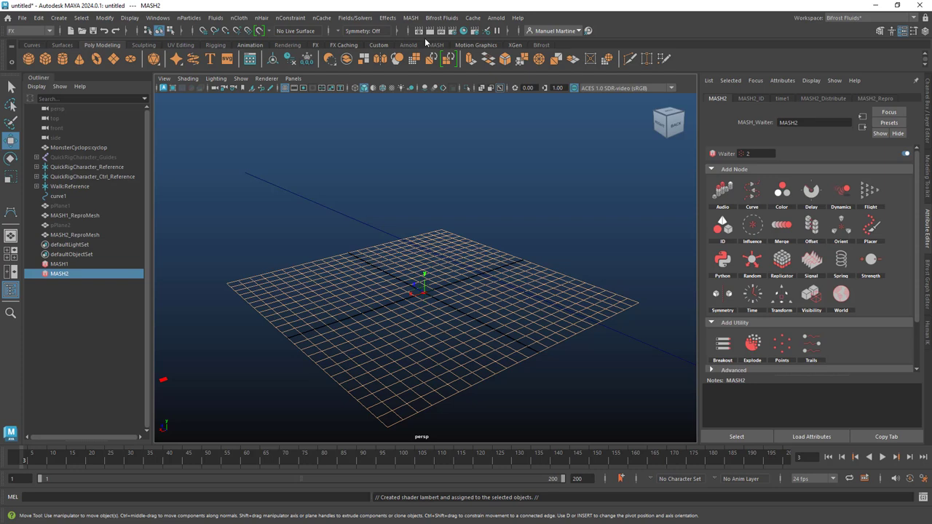
click(820, 97)
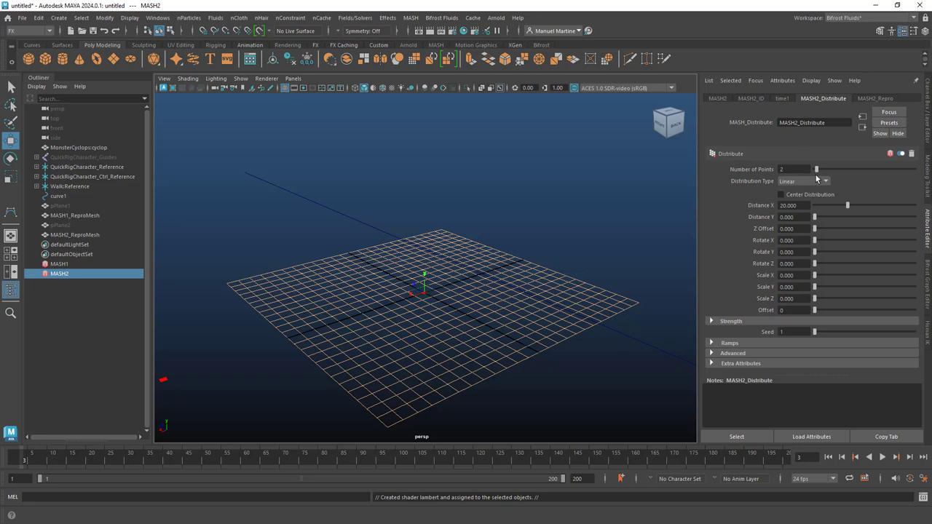
click(824, 181)
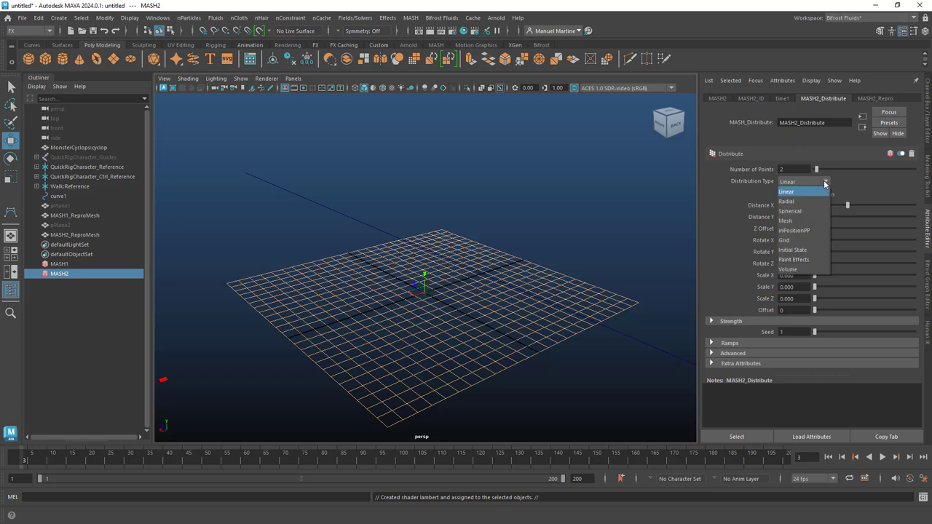
click(792, 221)
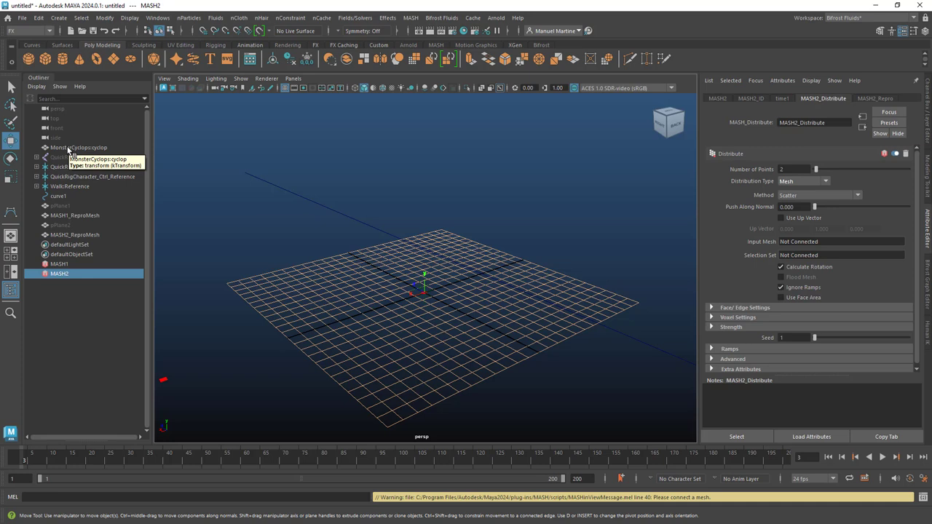
- Use MonsterCyclops:cyclopShape as Input Mesh, with Face Centre method and Flood Mesh enabled
drag(68, 149, 228, 173)
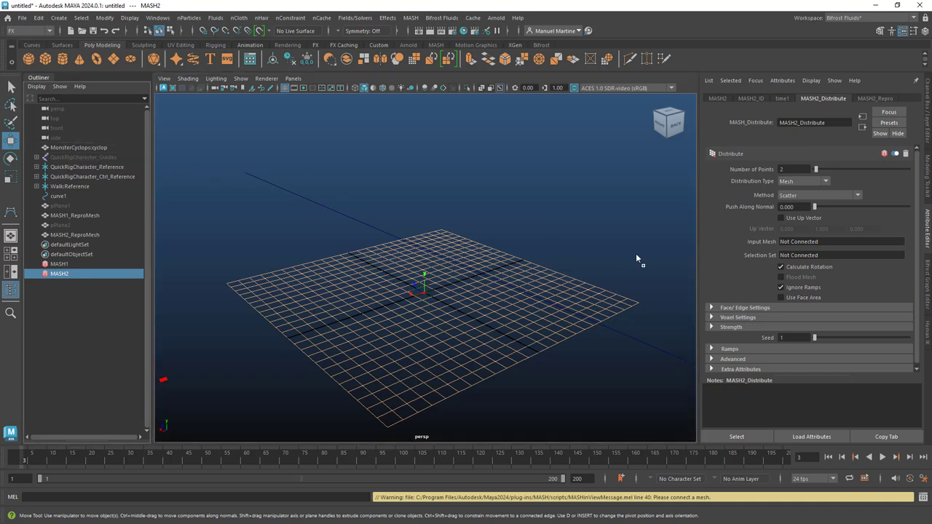
mouse_move(635, 254)
mouse_down()
mouse_move(758, 260)
mouse_move(798, 244)
mouse_up()
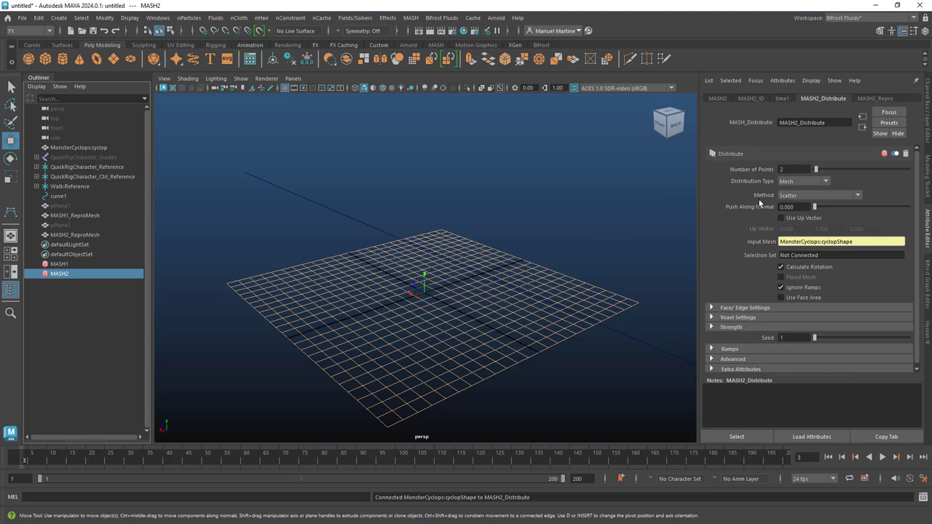
click(860, 196)
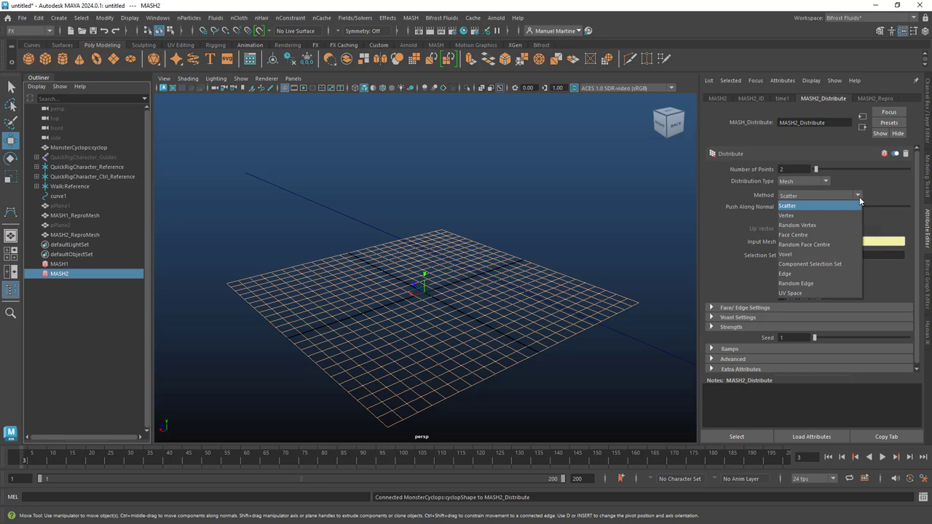
click(804, 235)
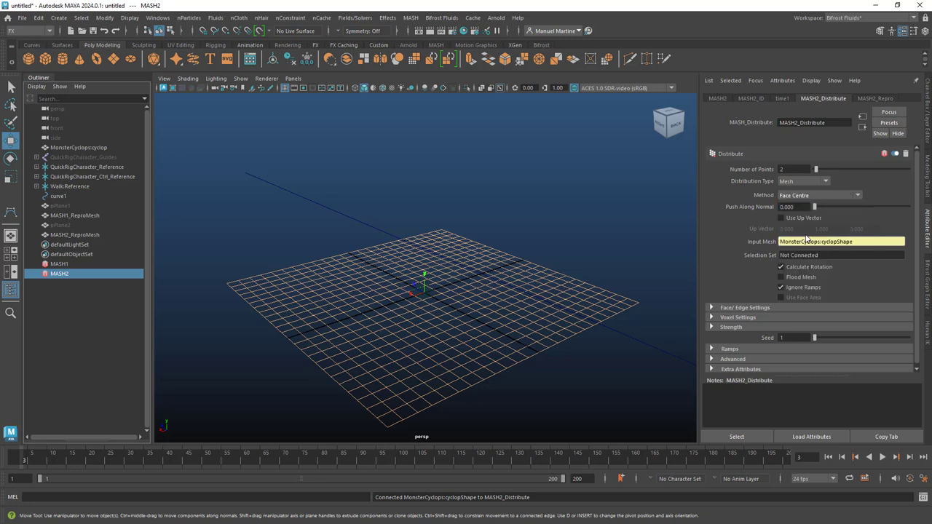
click(783, 285)
click(781, 277)
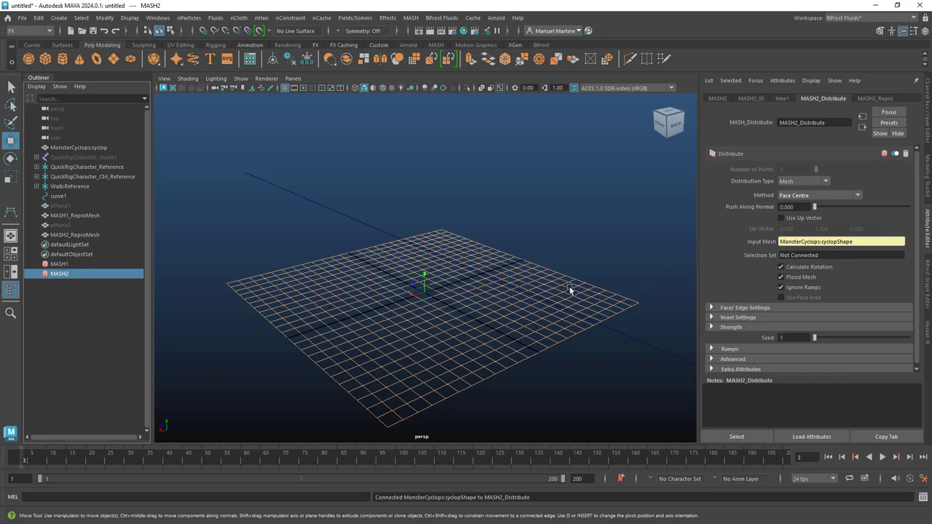
- Hide MonsterCyclops:cyclop with Ctrl+H and orbit around the red plane-instance character
mouse_move(569, 289)
alt+mouse_down()
mouse_move(608, 293)
mouse_move(426, 289)
mouse_move(451, 268)
mouse_move(445, 289)
mouse_move(400, 303)
mouse_move(421, 298)
mouse_move(441, 308)
alt+mouse_up()
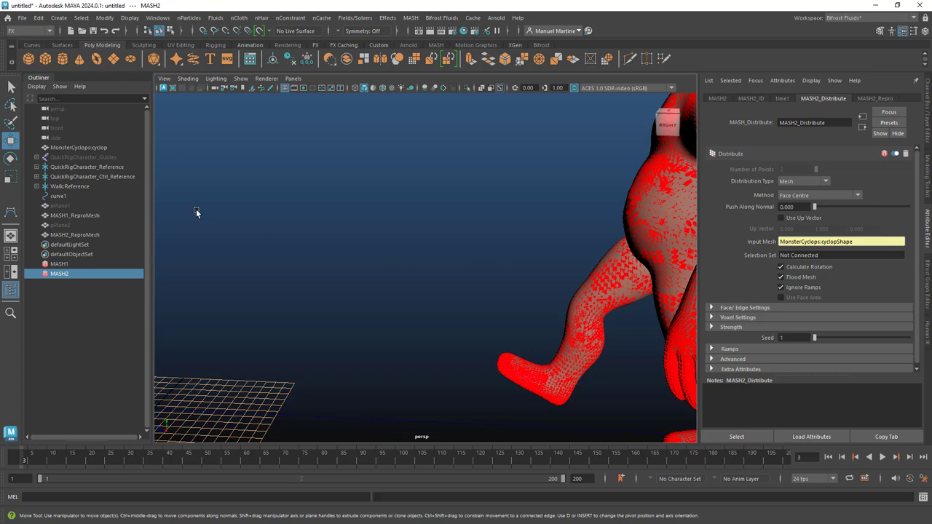
click(74, 147)
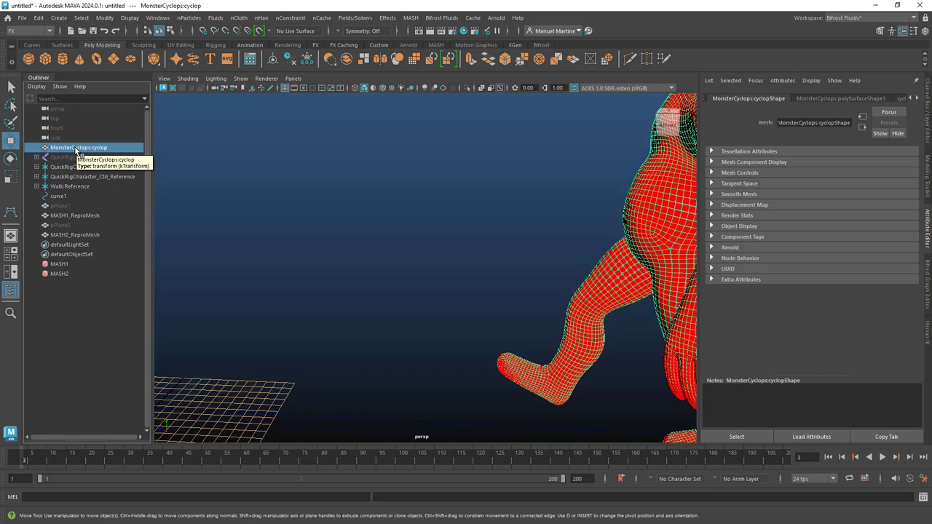
key(ctrl+h)
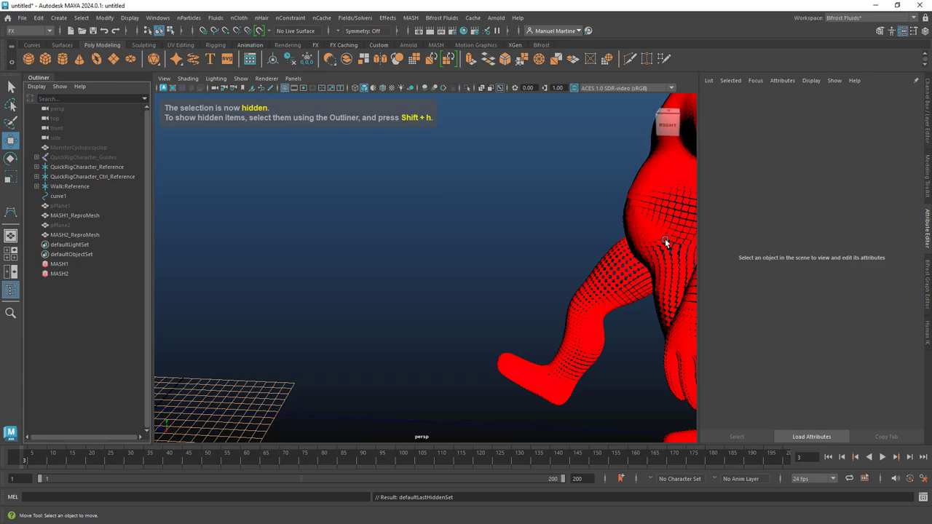
alt+middle_drag(665, 238, 481, 244)
mouse_move(482, 244)
alt+mouse_down()
mouse_move(451, 243)
mouse_move(558, 264)
alt+mouse_up()
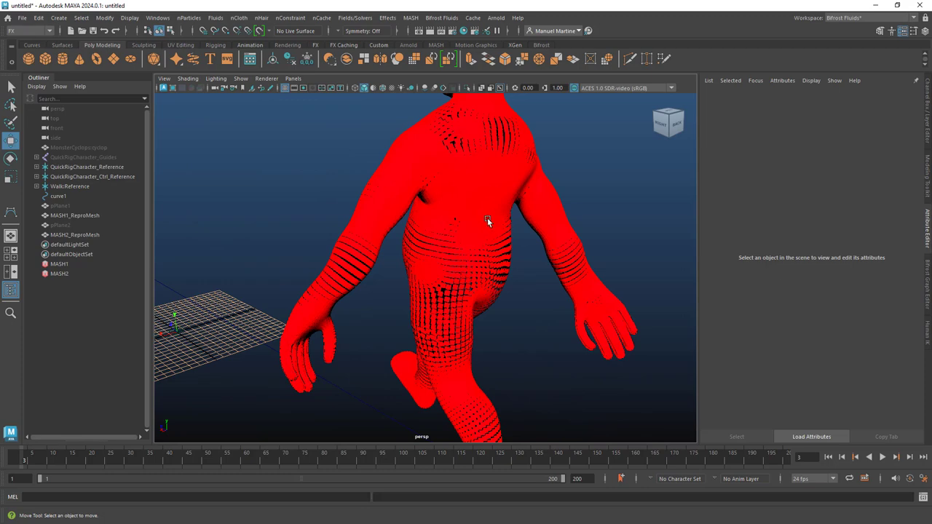
mouse_move(458, 241)
alt+mouse_down()
mouse_move(520, 240)
mouse_move(470, 218)
mouse_move(470, 206)
alt+mouse_up()
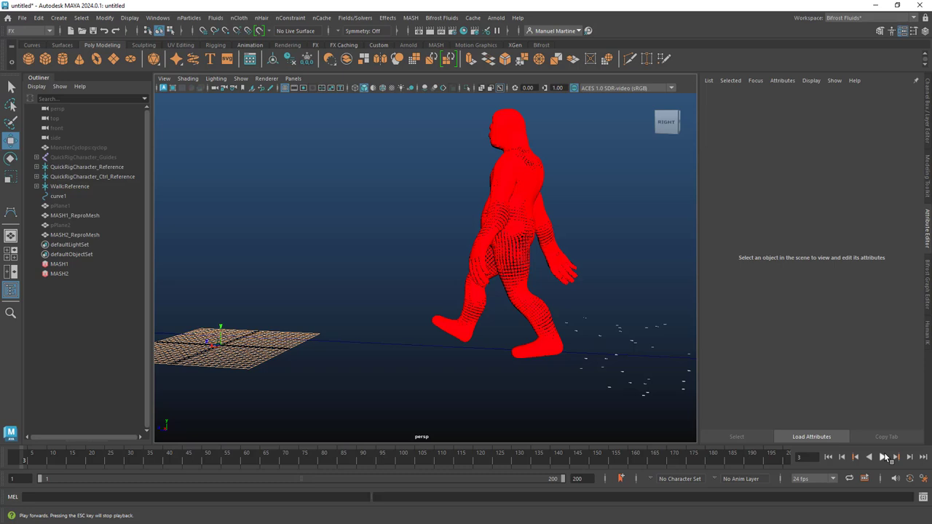
- Rename the MASH2 network to Targett1 in the Outliner, then select MASH1
click(59, 274)
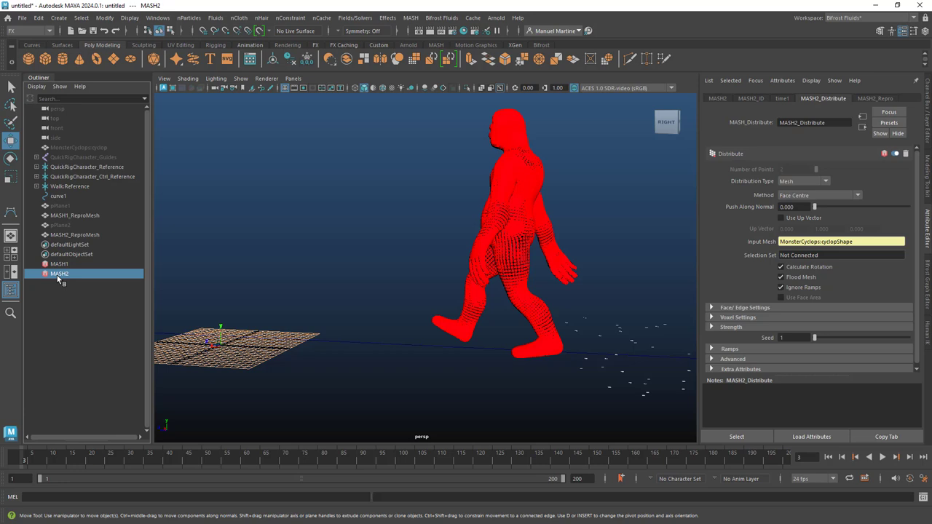
double_click(58, 275)
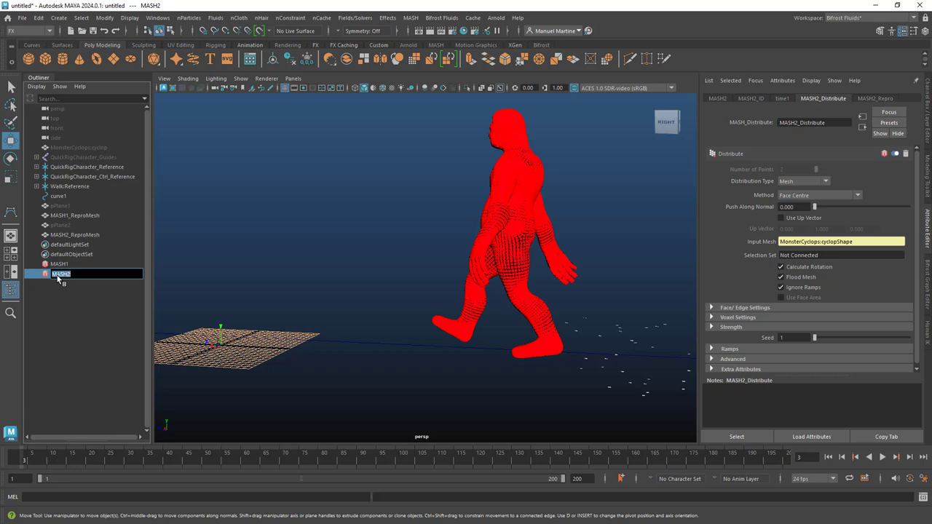
text(Tar)
text(gett)
text(1)
key(Return)
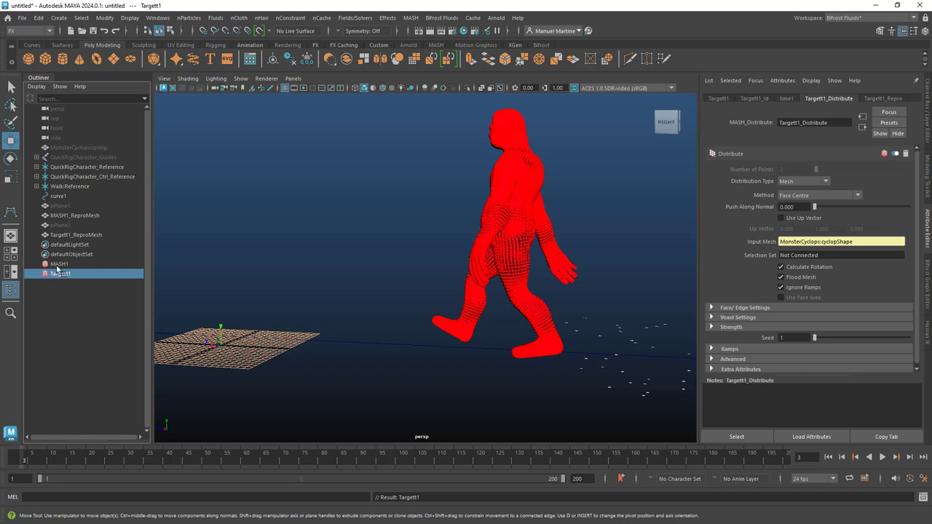
click(57, 265)
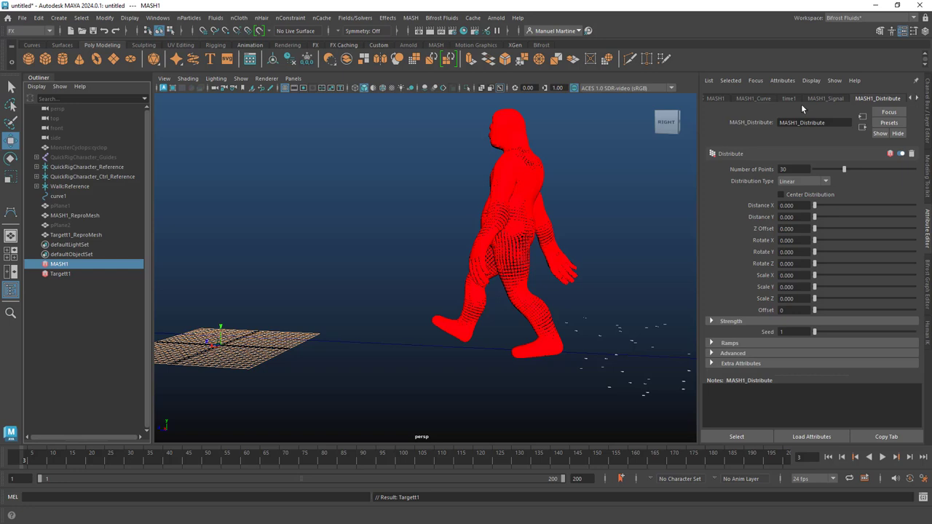
- Add a Merge node to MASH1 and connect Targett1 as its Child Node
click(718, 98)
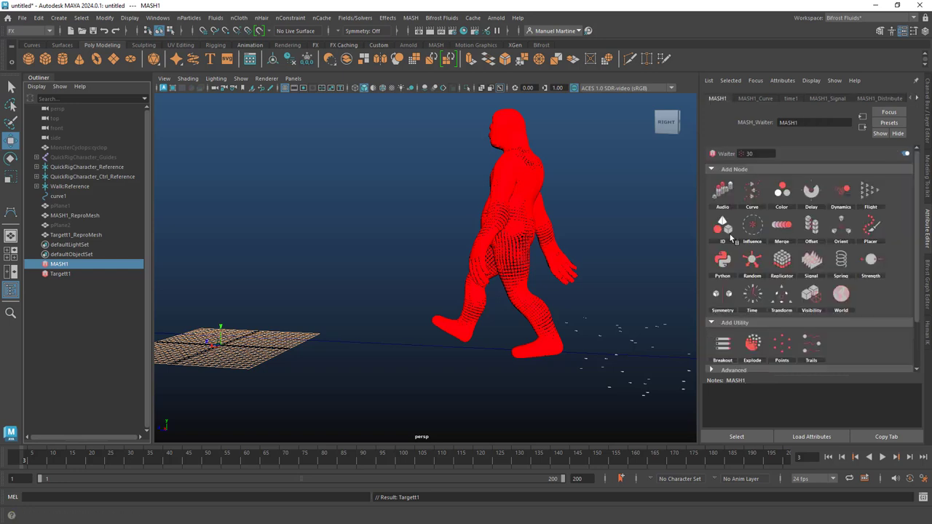
right_click(790, 228)
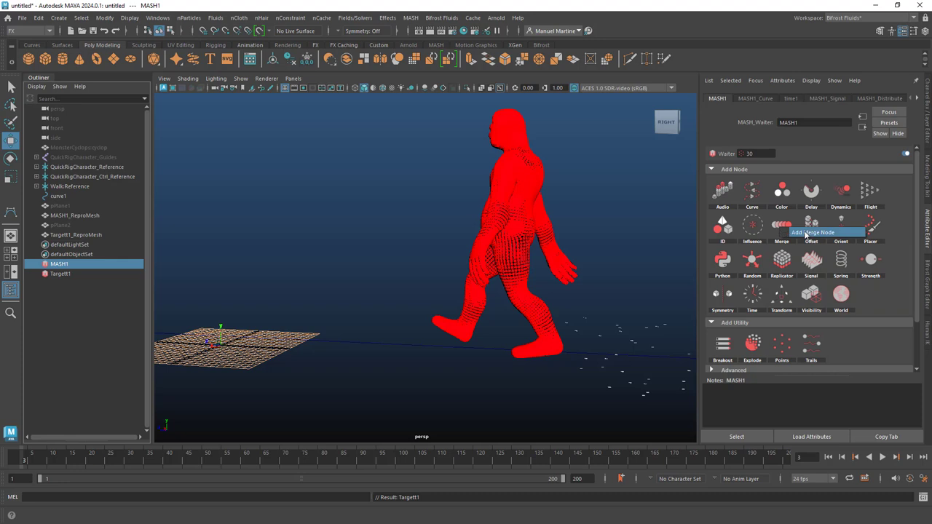
click(805, 233)
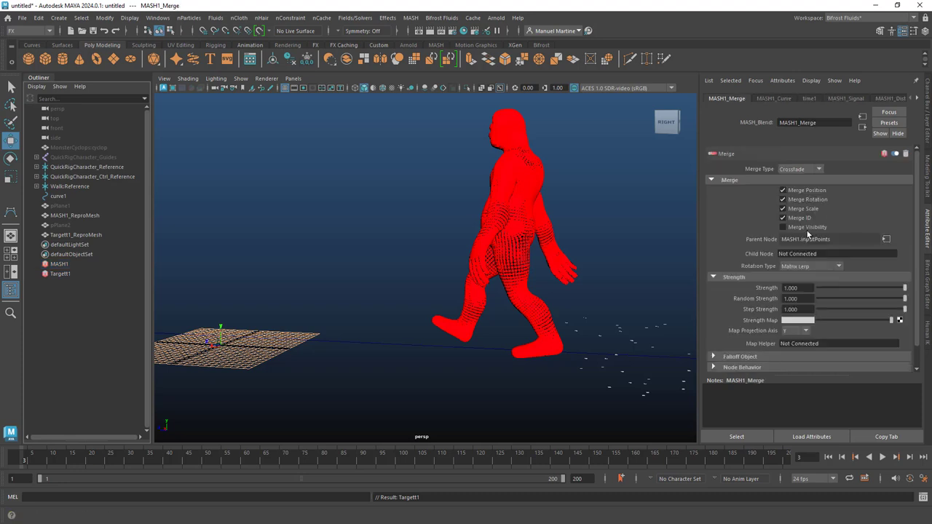
scroll(919, 195, down, 1)
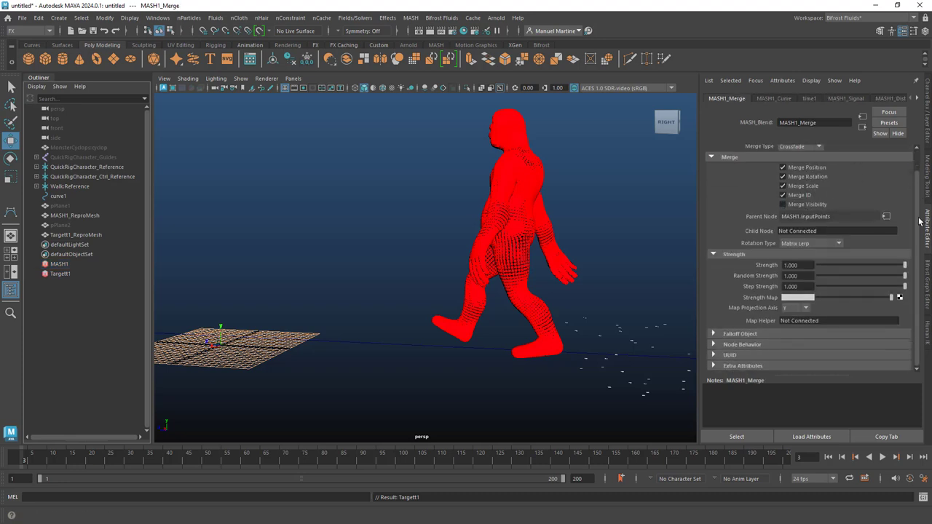
scroll(920, 222, up, 1)
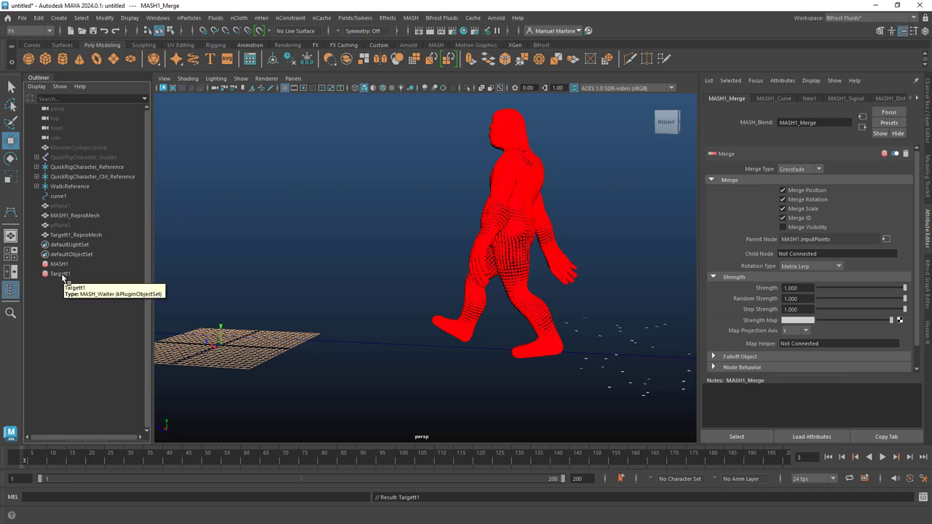
middle_drag(64, 272, 801, 254)
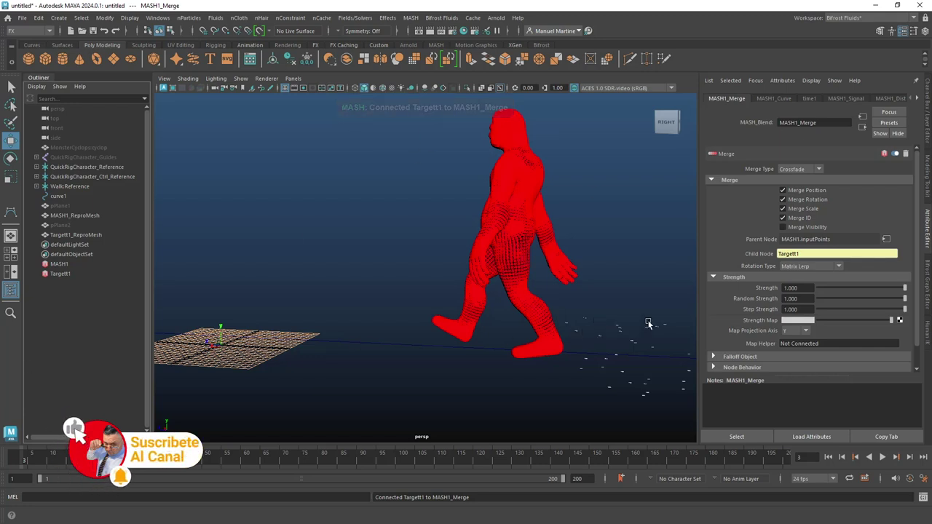
scroll(921, 240, down, 2)
scroll(921, 240, down, 1)
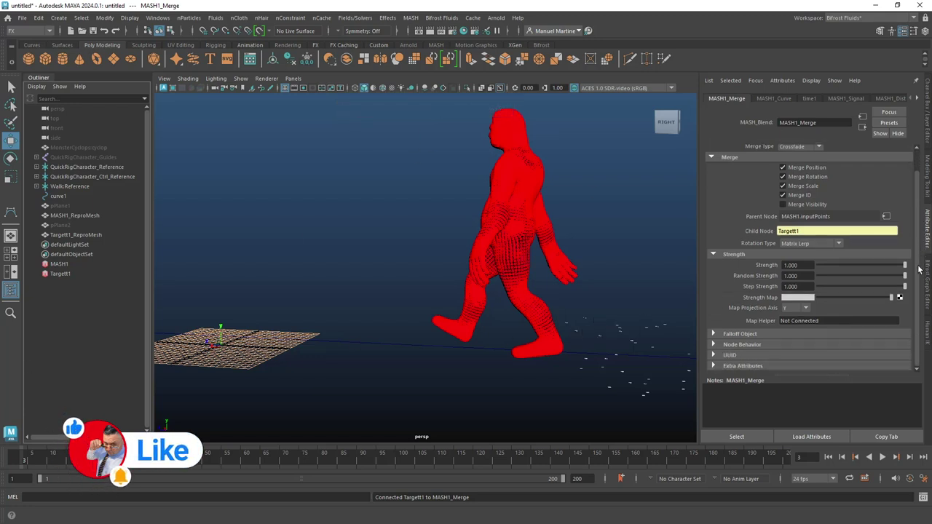
- Create a new falloff, Falloff_MASH1_Merge, for the MASH1 Merge node
click(714, 335)
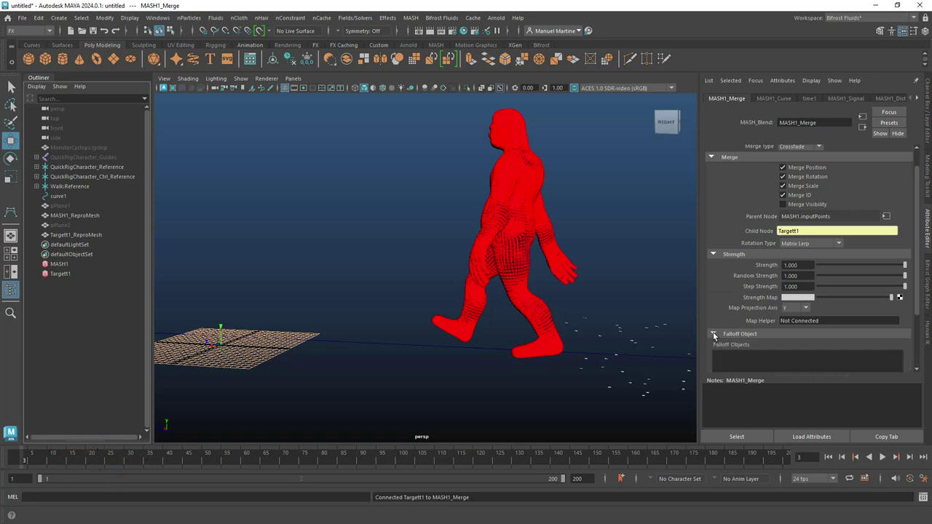
right_click(761, 356)
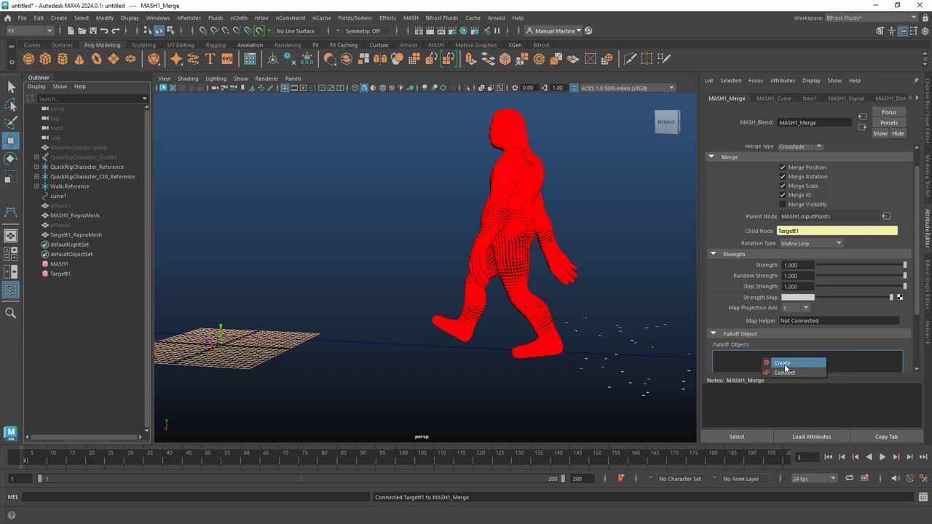
click(784, 366)
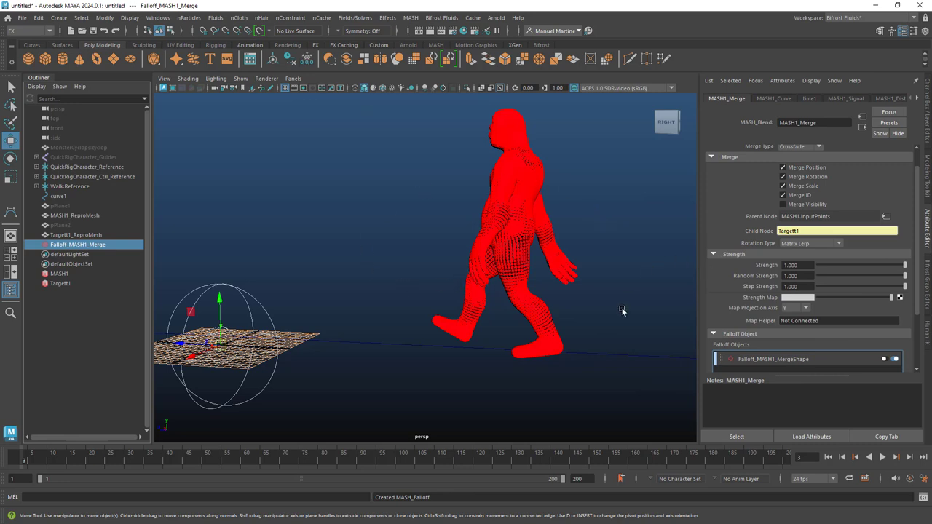
click(761, 360)
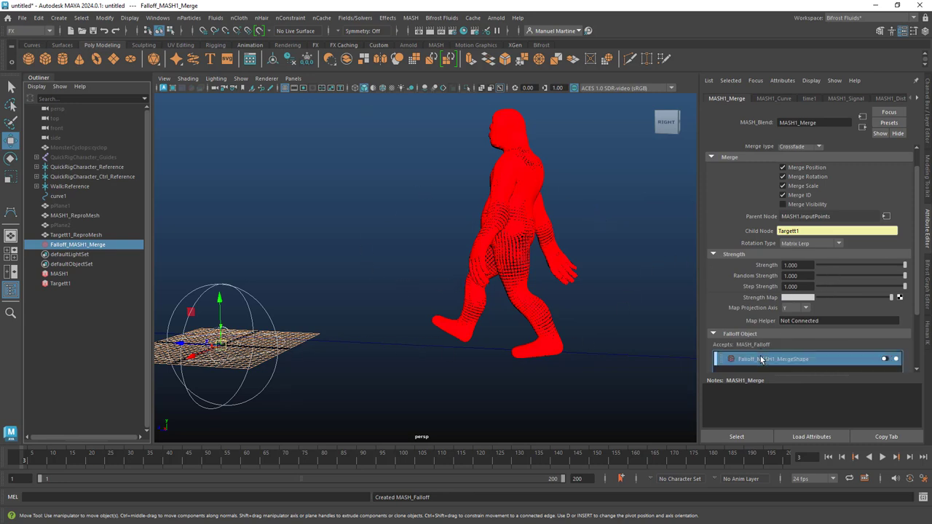
- Scale the falloff sphere up to about 34.5 around the ground plane
click(116, 246)
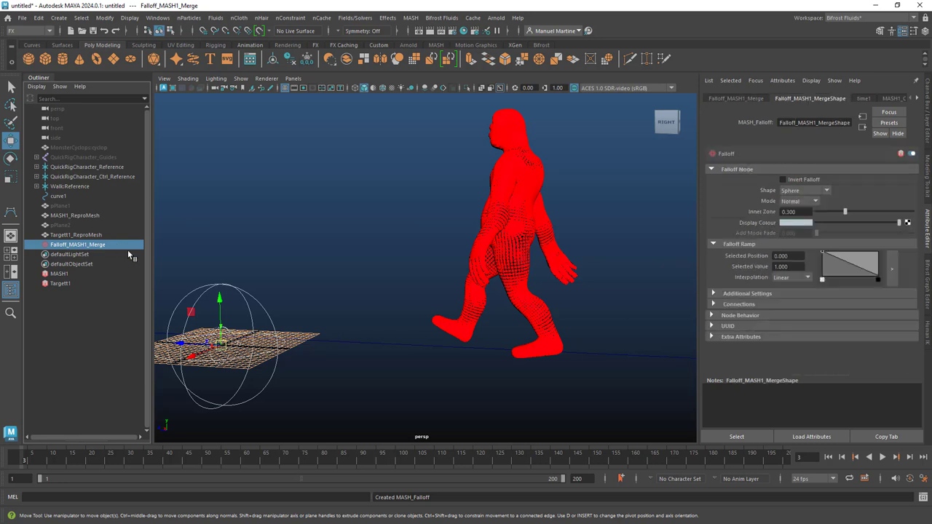
key(r)
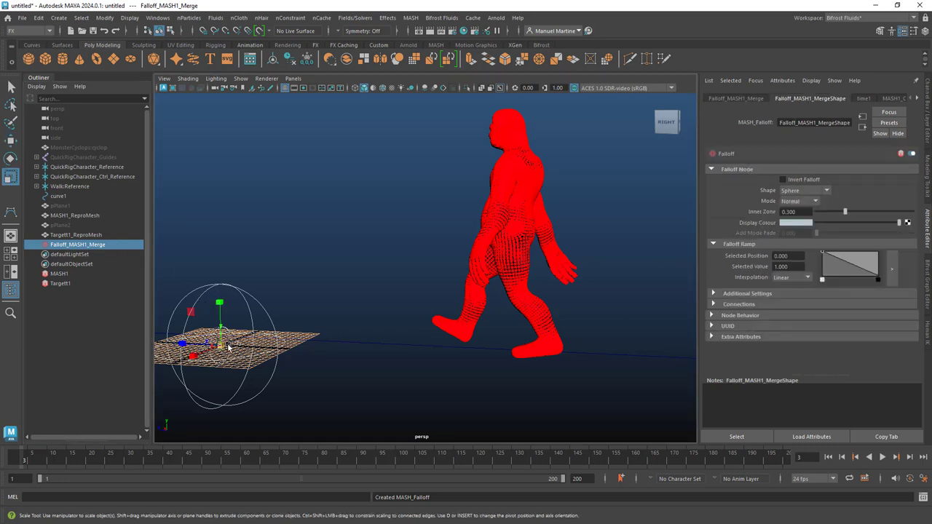
drag(221, 345, 294, 344)
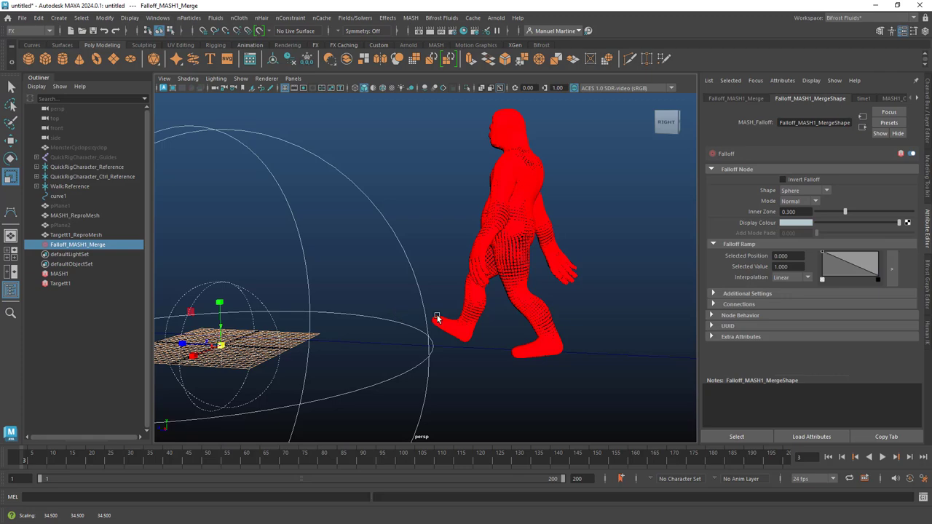
mouse_move(437, 322)
alt+right_down()
mouse_move(542, 276)
mouse_move(451, 291)
alt+right_up()
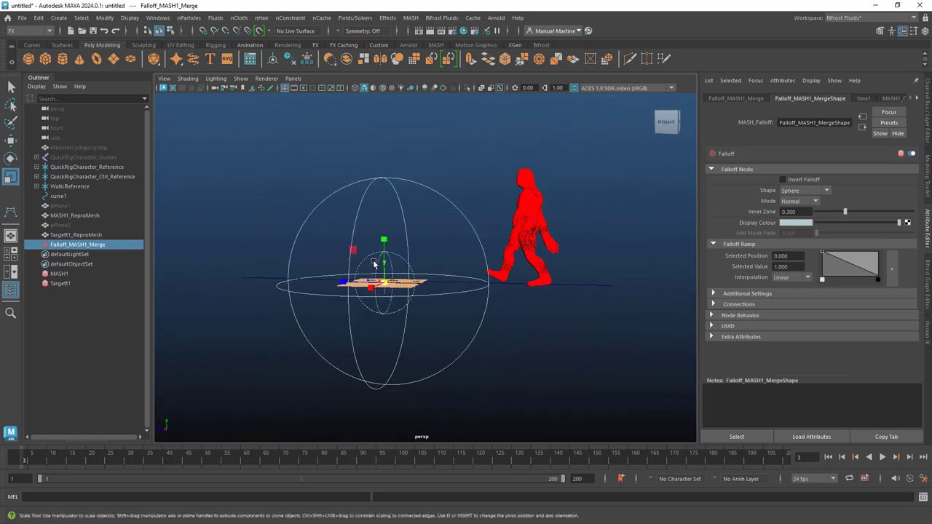
alt+drag(451, 291, 320, 284)
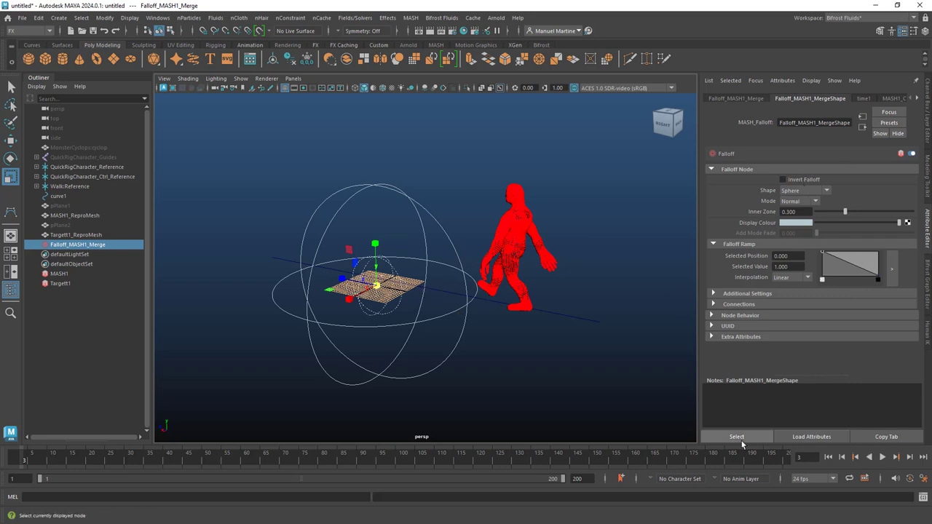
- Set MASH1_Distribute's Number of Points to 19072
click(60, 283)
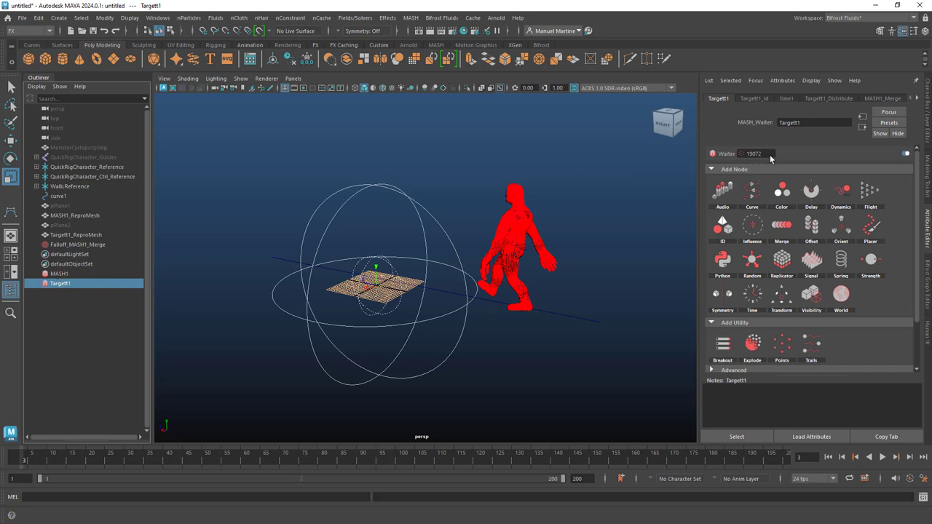
click(58, 275)
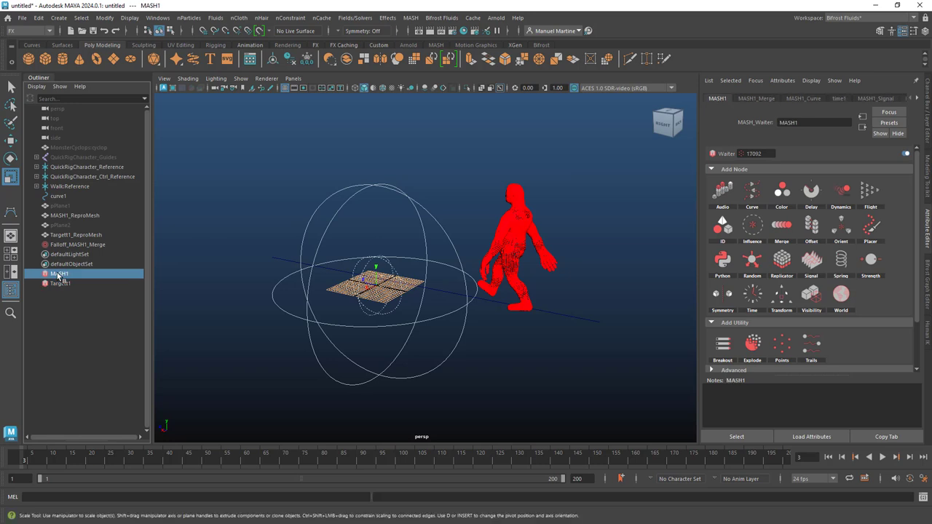
click(916, 100)
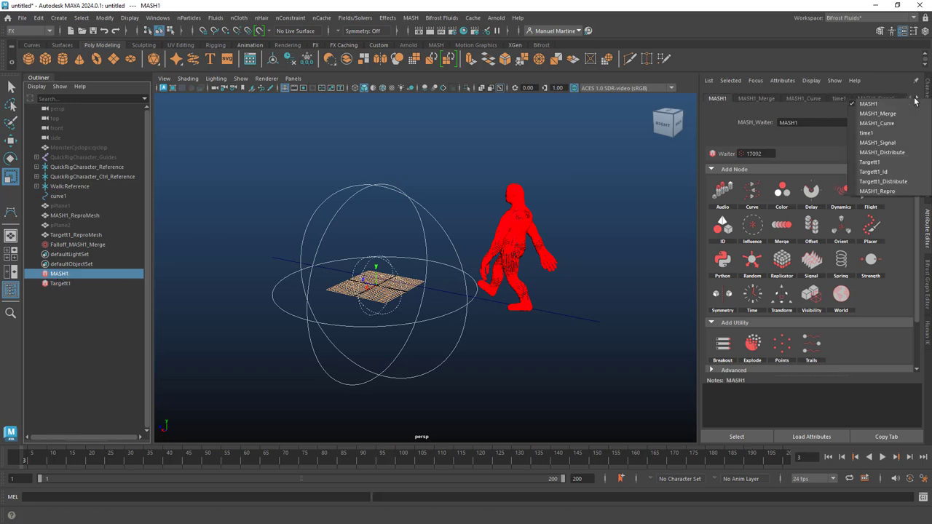
click(899, 151)
click(800, 168)
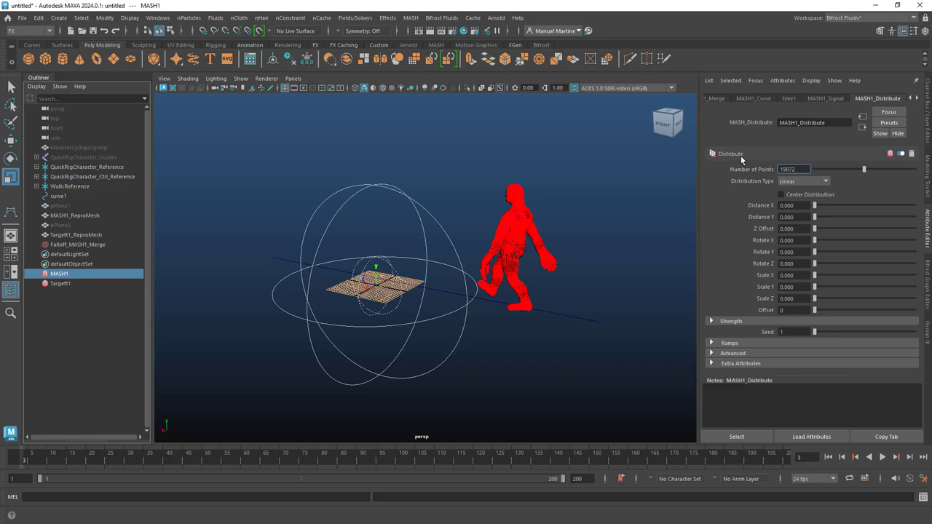
key(Return)
alt+drag(474, 254, 509, 279)
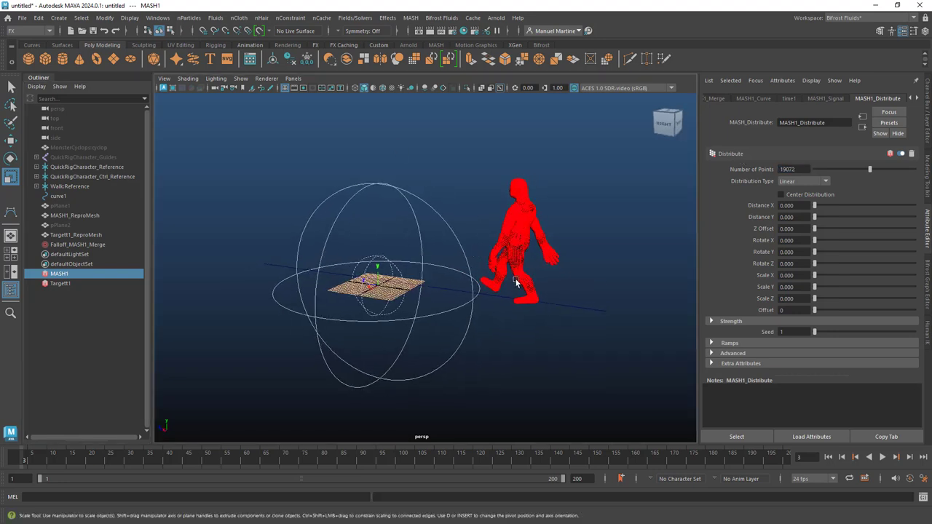
alt+middle_drag(515, 284, 544, 277)
- Hide Targett1_ReproMesh so the figure shows white MASH1 copies
key(r)
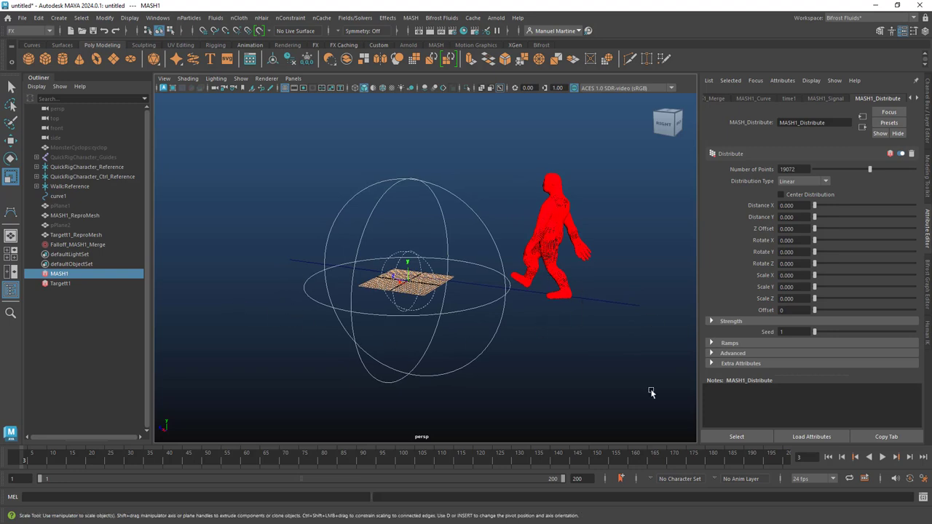
click(551, 235)
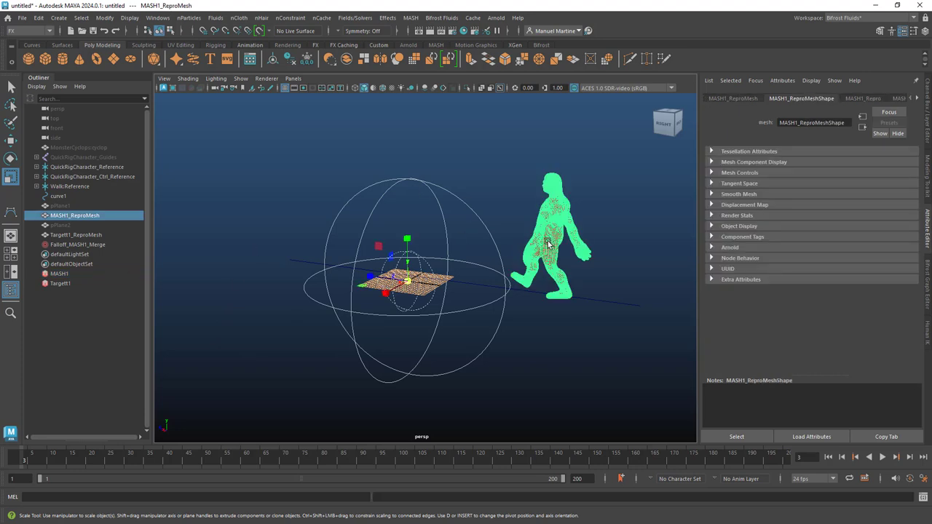
ctrl+click(81, 215)
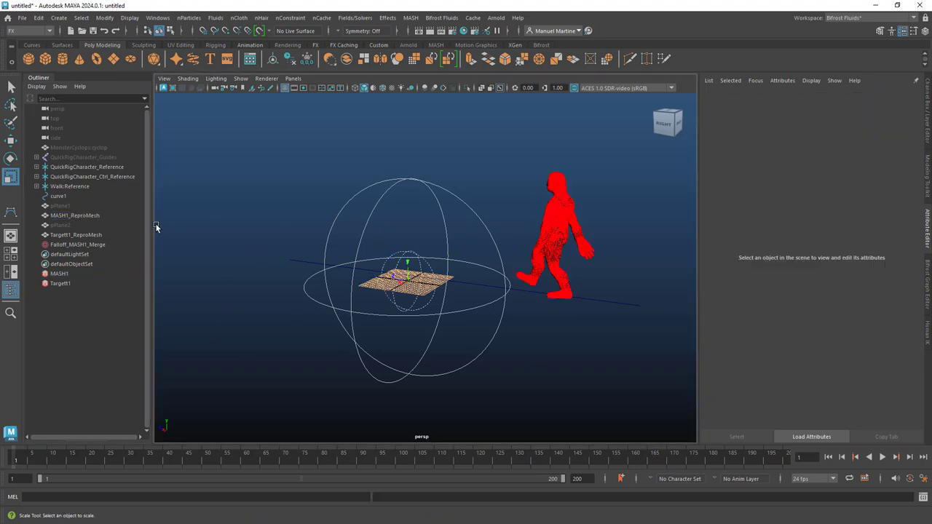
click(76, 234)
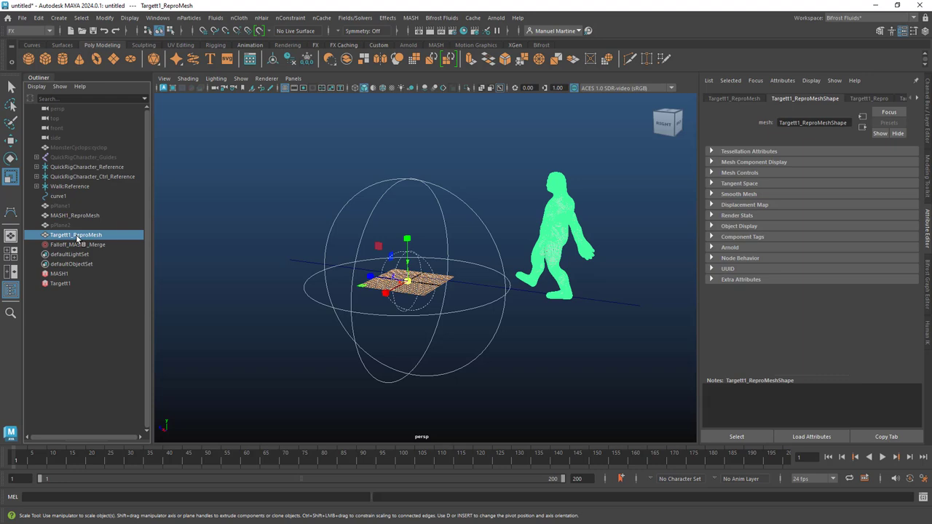
key(ctrl+h)
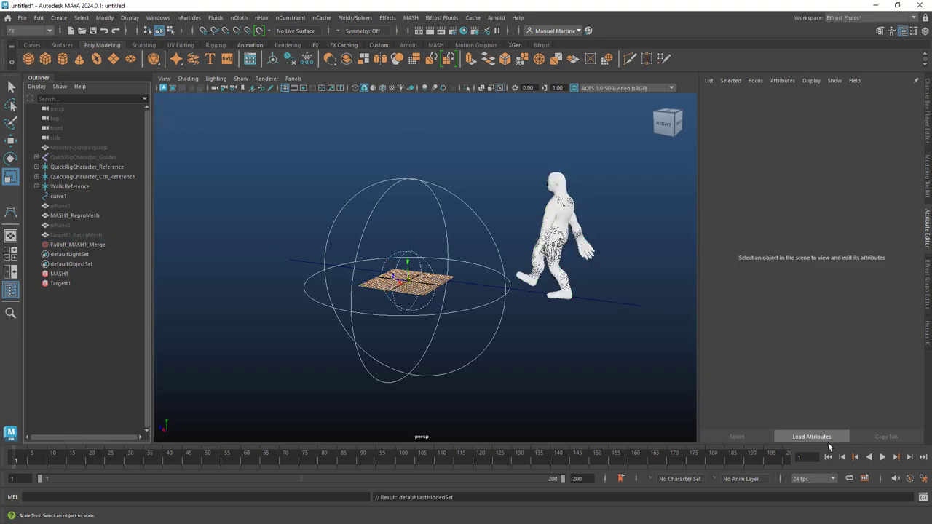
- Play the walk animation, stop at frame 148, and select Falloff_MASH1_Merge
click(882, 457)
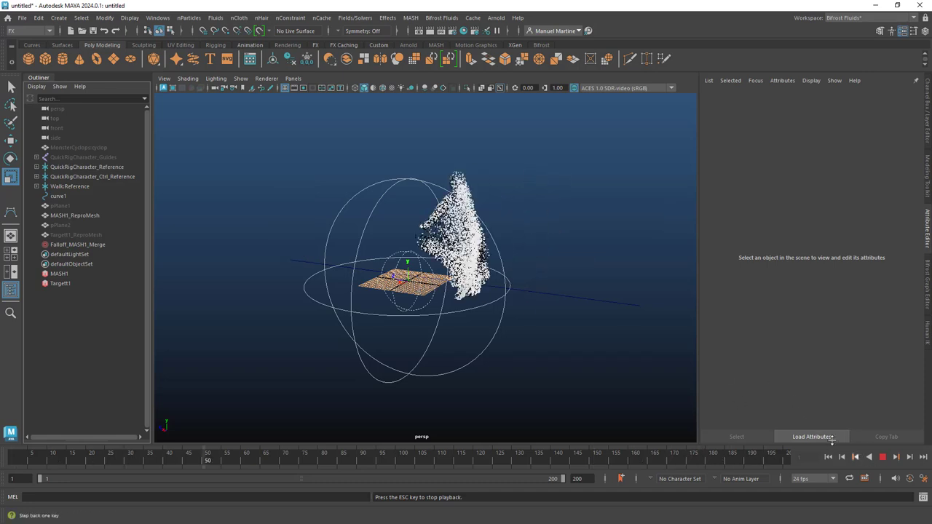
click(883, 457)
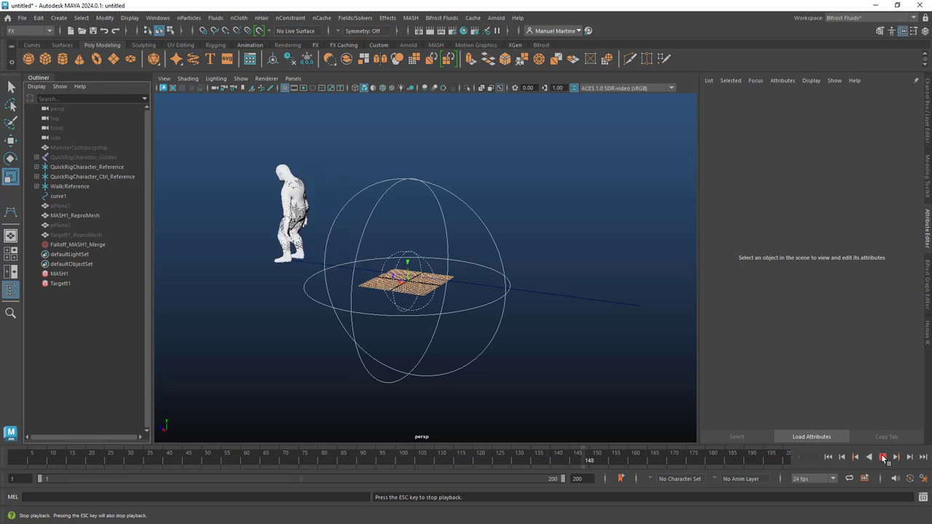
click(69, 246)
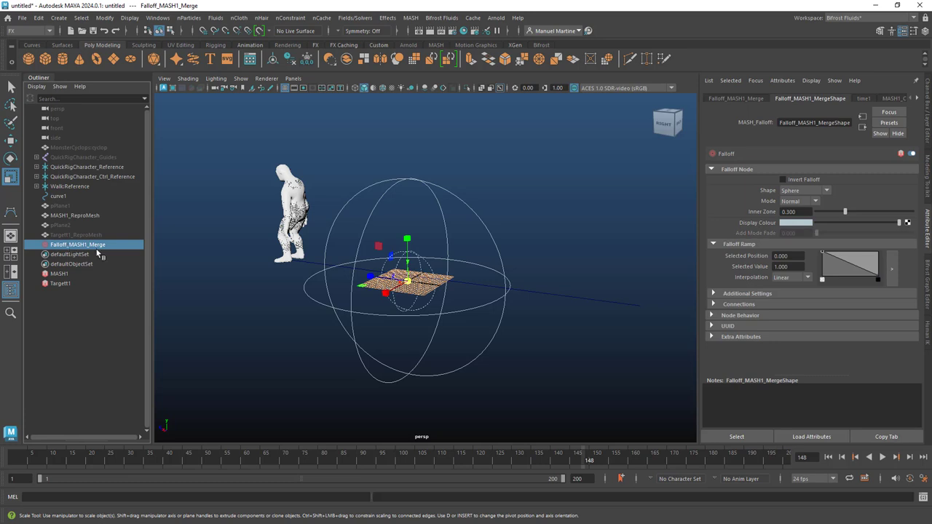
- Invert the falloff, move its sphere toward the character, and preview playback
click(783, 180)
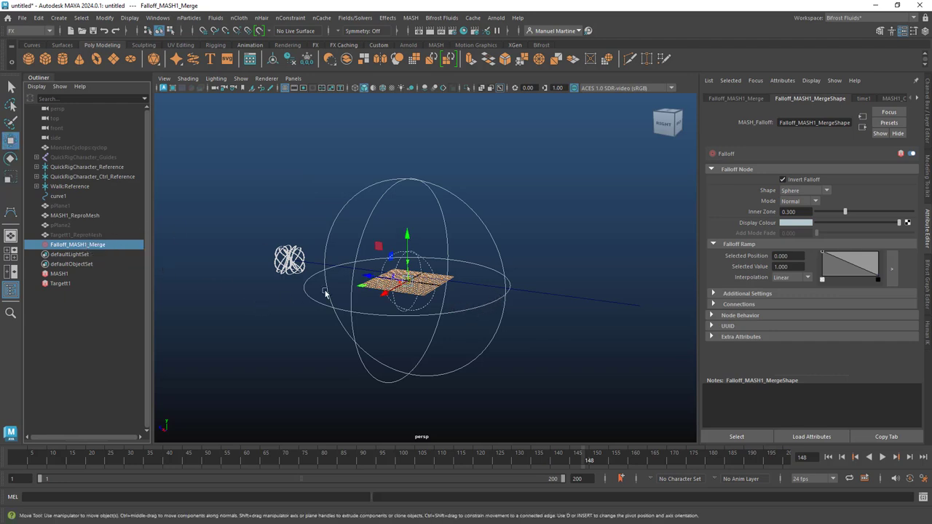
key(w)
drag(369, 276, 309, 267)
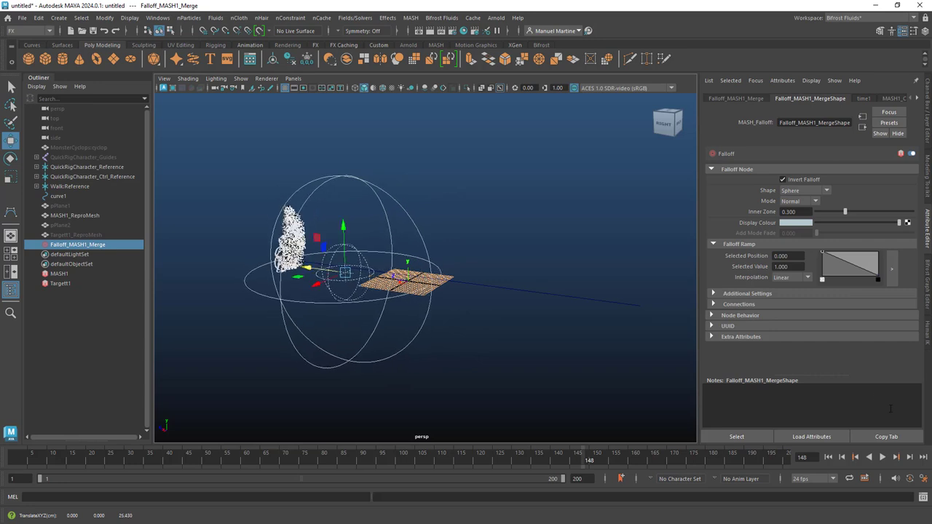
click(881, 457)
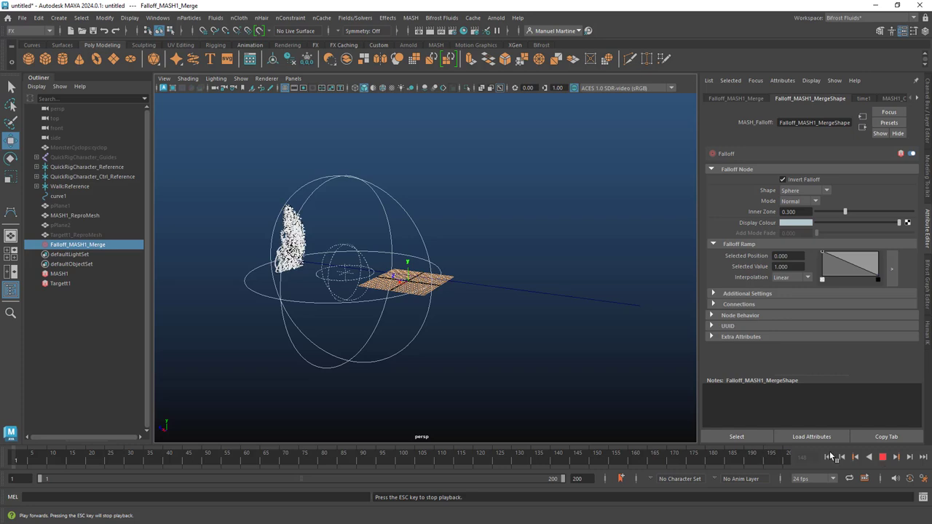
click(882, 457)
click(882, 457)
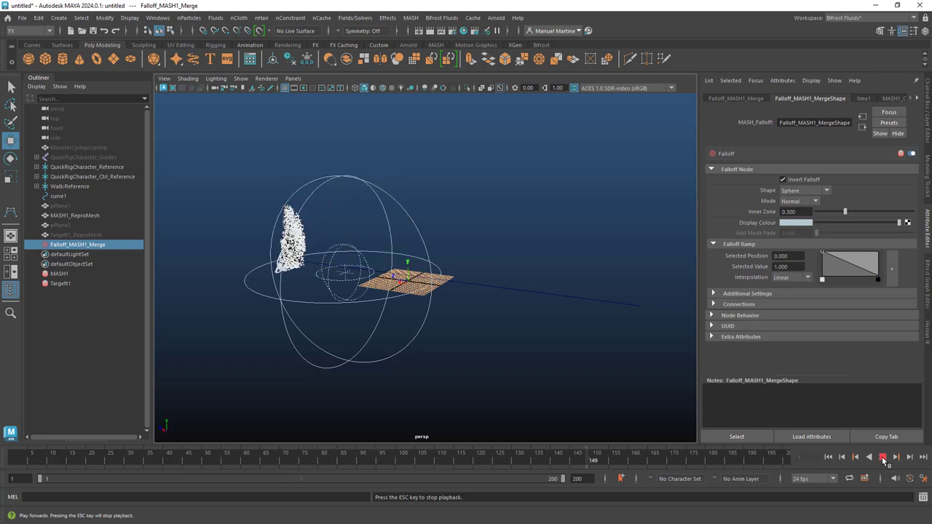
click(883, 457)
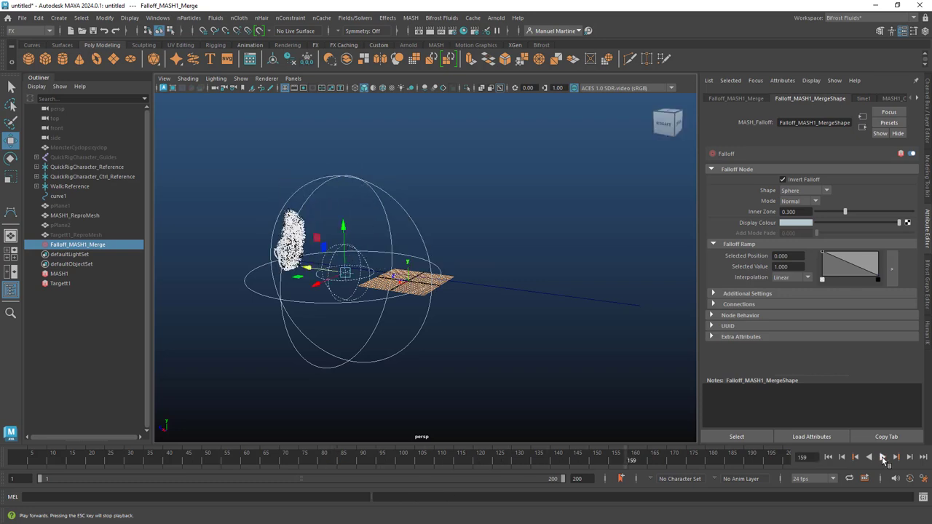
- Enlarge the falloff sphere taller, set Inner Zone to 0.434, and play the animation
drag(342, 230, 343, 229)
key(r)
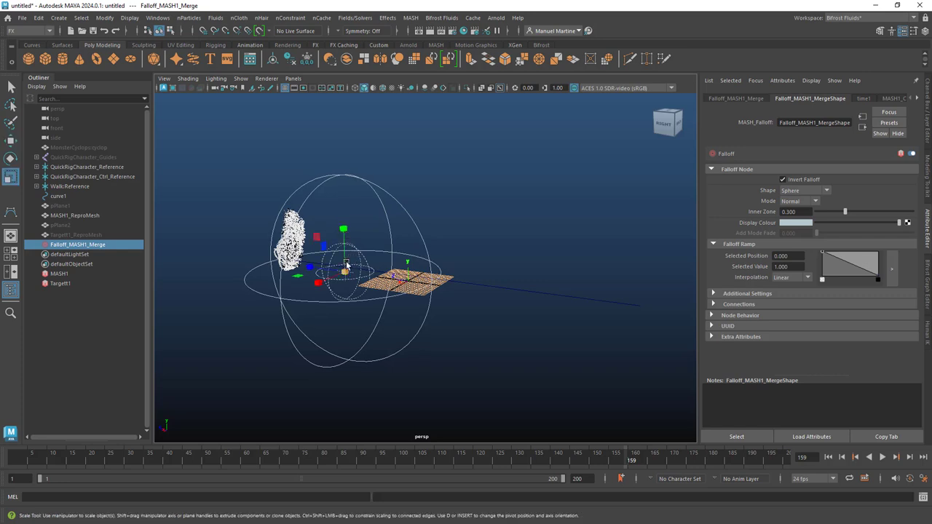
drag(342, 230, 339, 212)
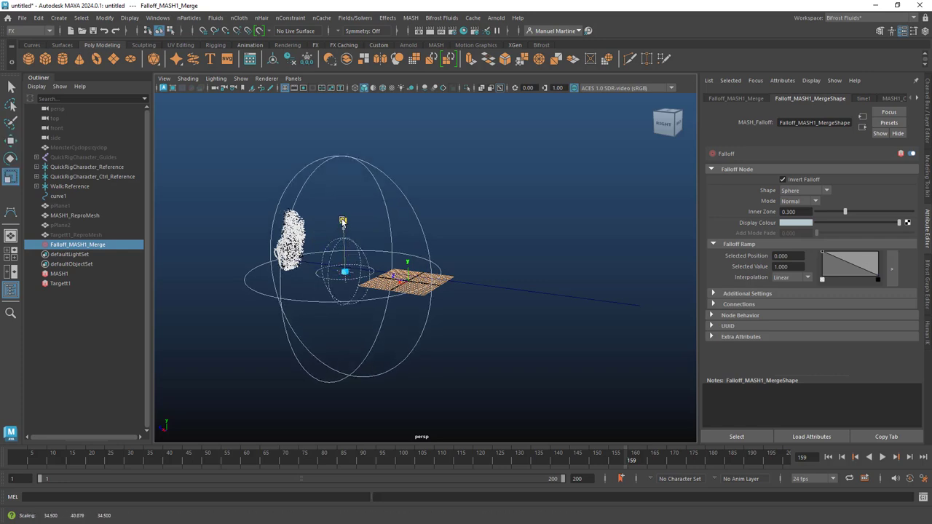
mouse_move(345, 271)
mouse_down()
mouse_move(353, 274)
mouse_move(341, 211)
mouse_up()
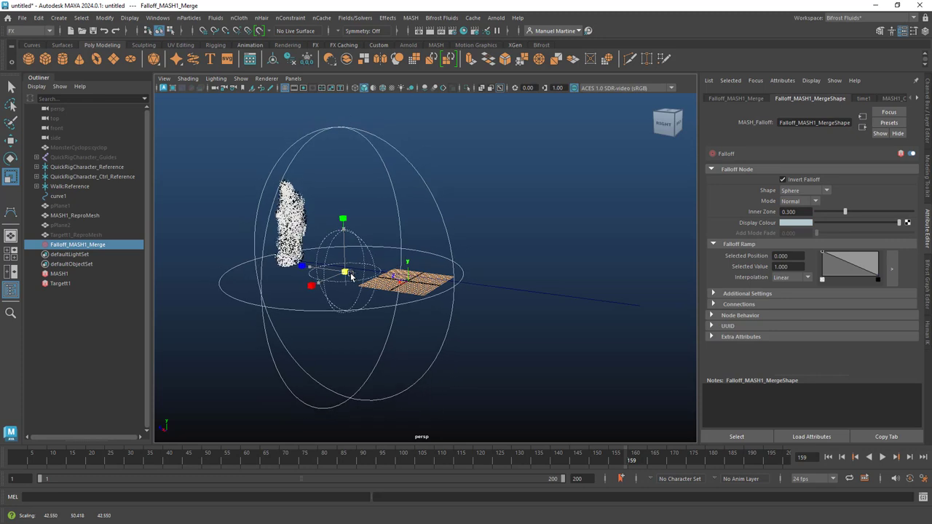
drag(845, 211, 857, 211)
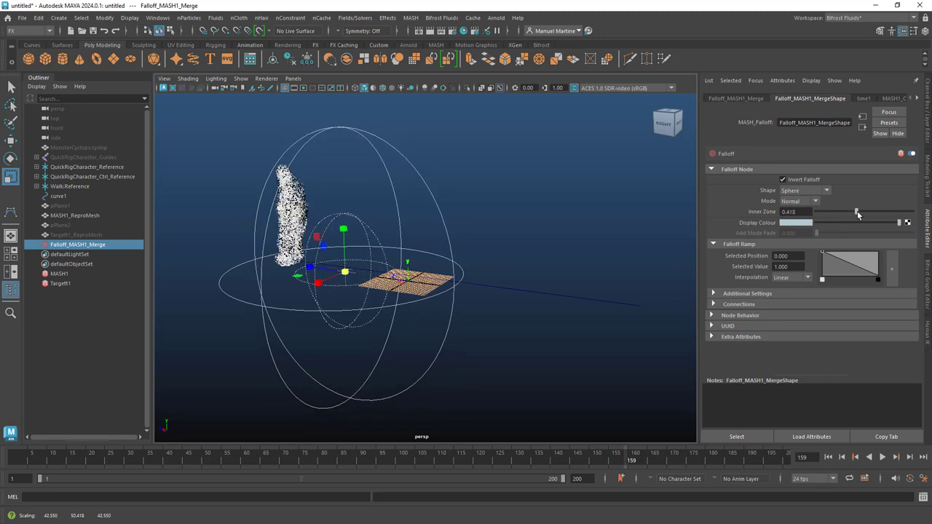
click(882, 458)
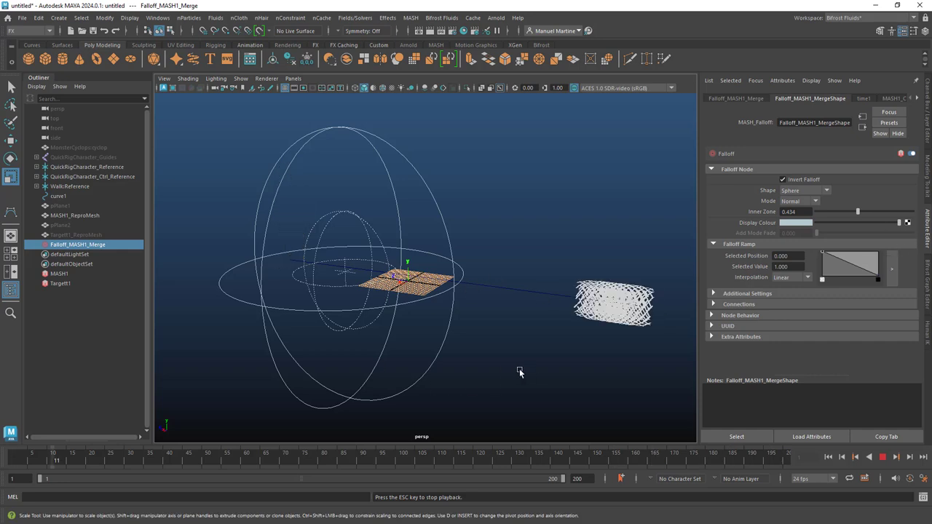
- Raise the falloff Inner Zone to 0.679 and replay the walk, stopping at frame 149
alt+drag(594, 364, 594, 335)
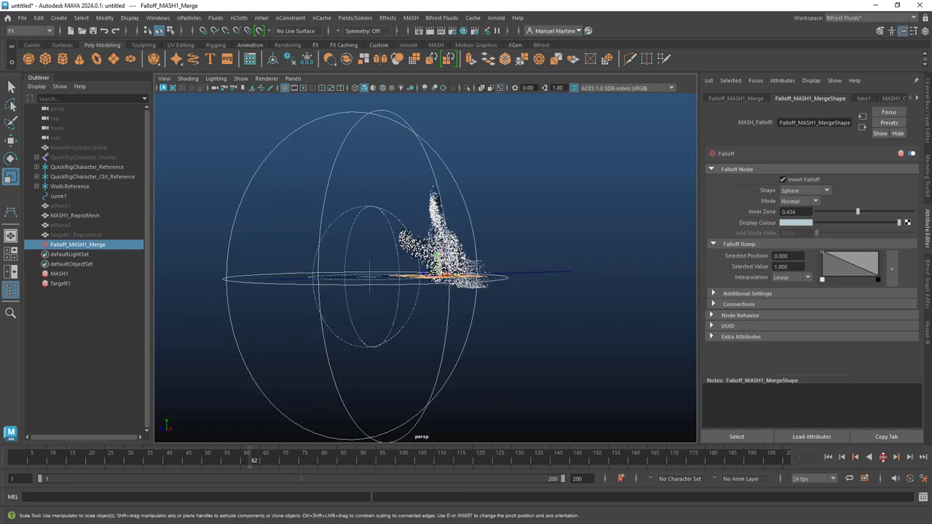
mouse_move(537, 332)
alt+mouse_down()
mouse_move(483, 312)
mouse_move(474, 329)
alt+mouse_up()
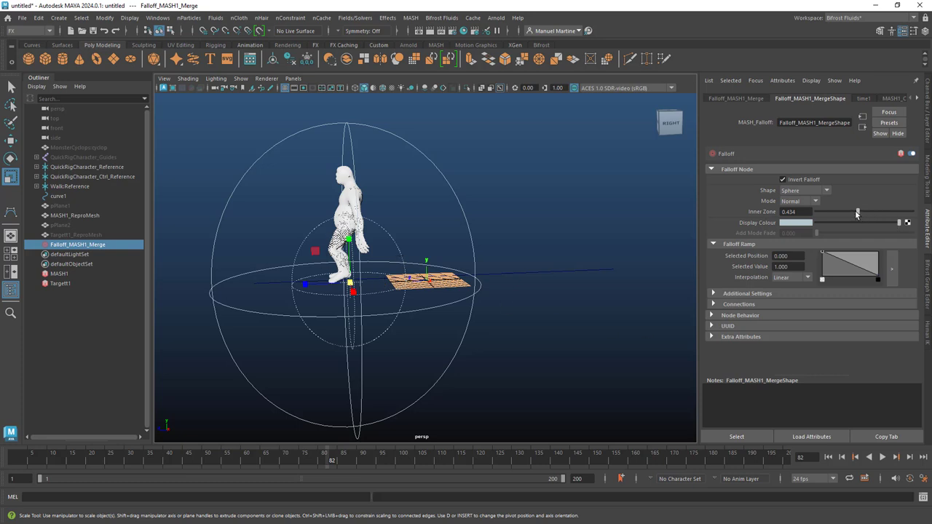
drag(856, 212, 881, 212)
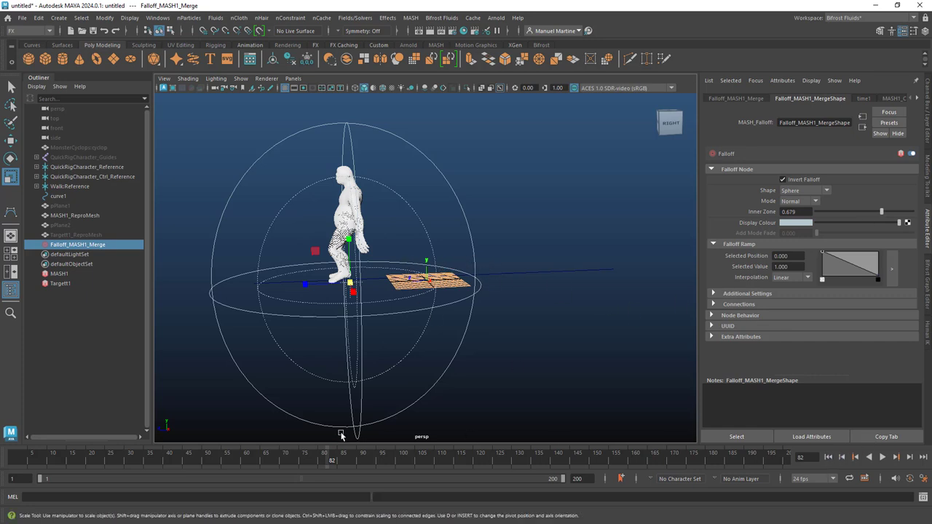
key(alt+shift+v)
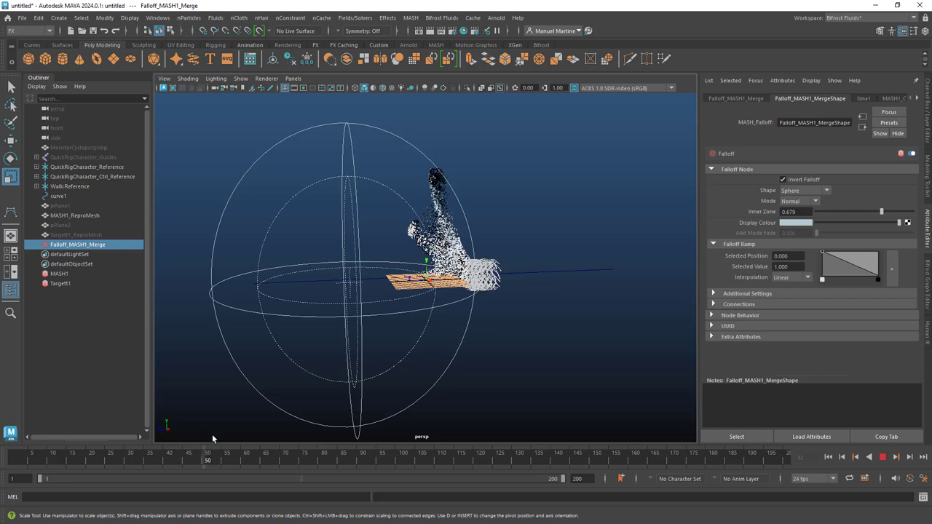
drag(222, 439, 261, 439)
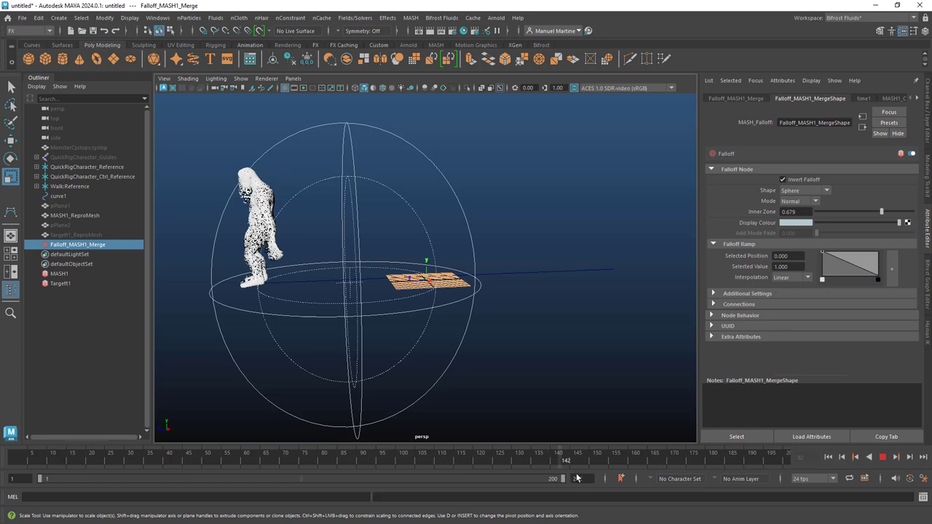
key(Escape)
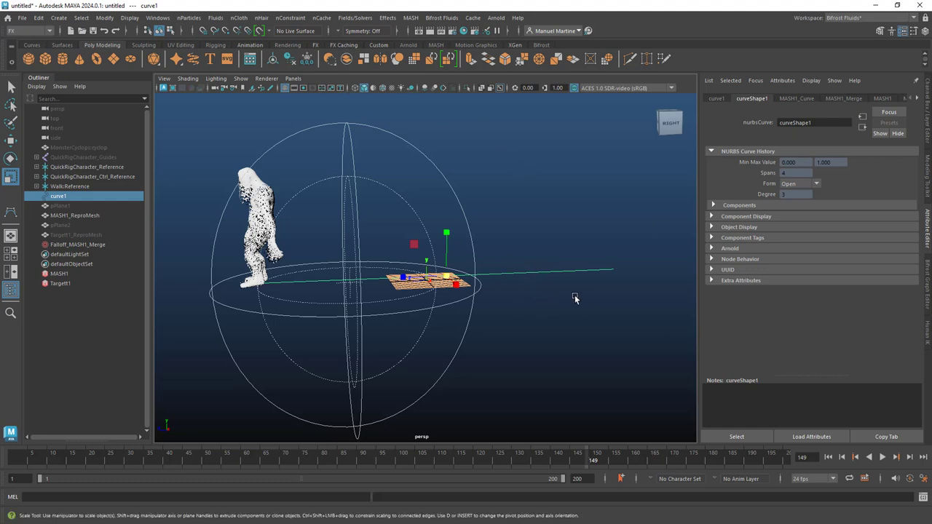
- Apply Curl Curves to curve1 with amount 2 and frequency 10, from the Modeling menu set
click(51, 31)
click(38, 41)
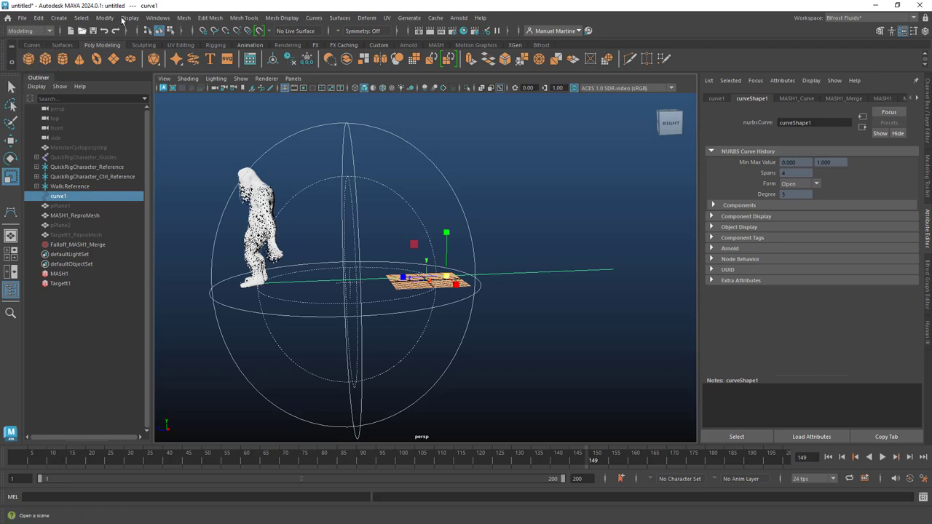
click(310, 19)
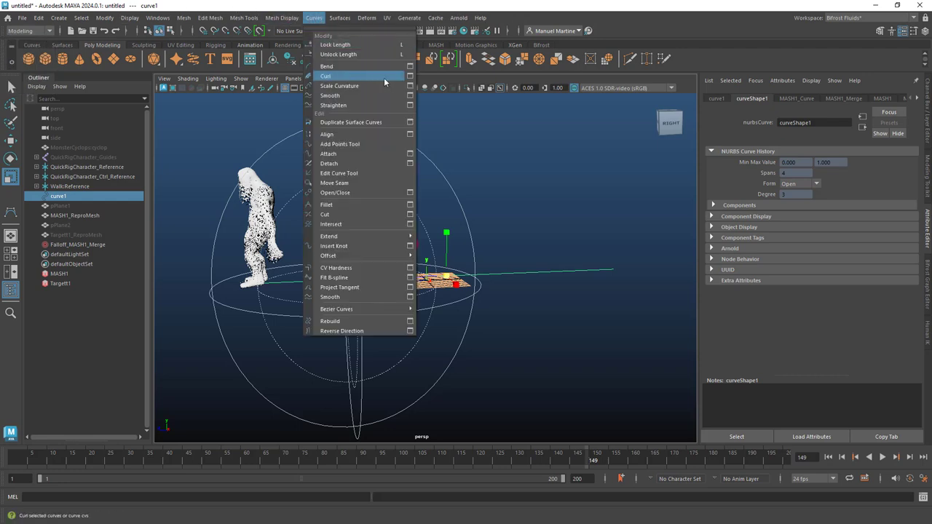
click(412, 75)
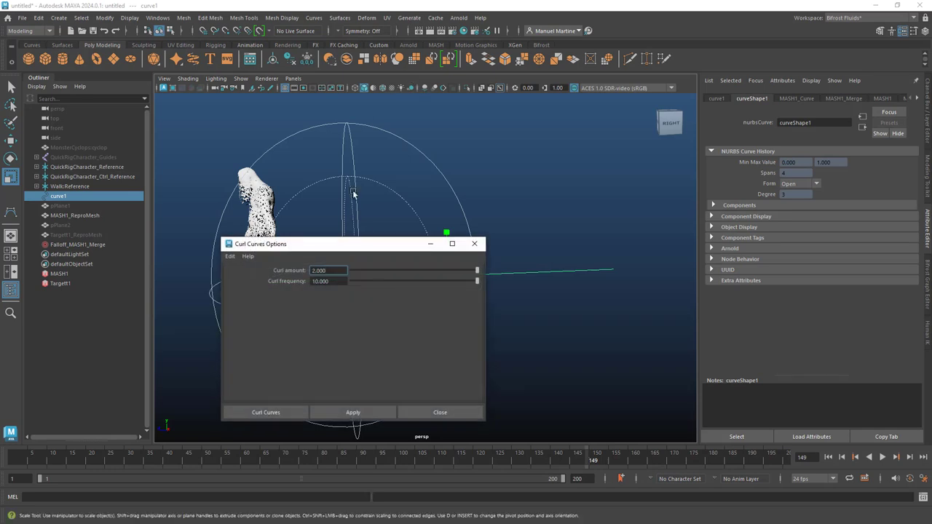
drag(369, 249, 632, 235)
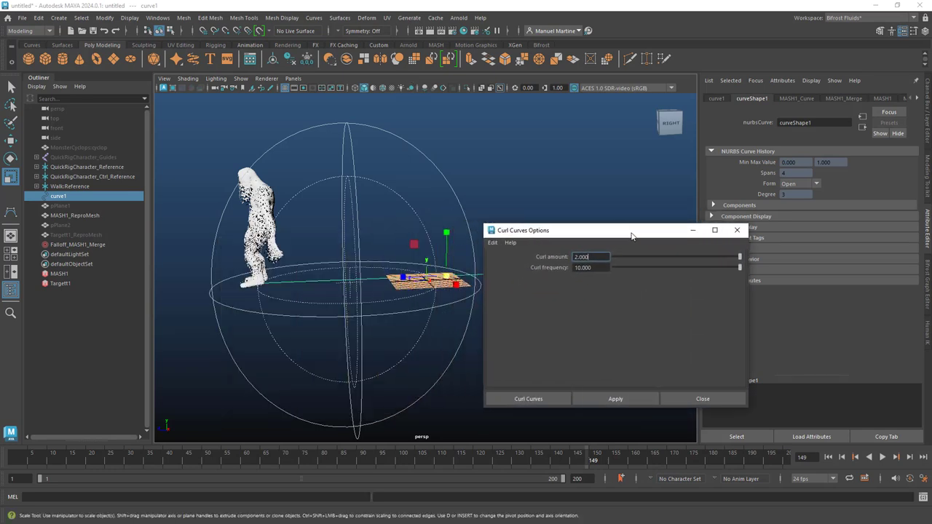
click(536, 398)
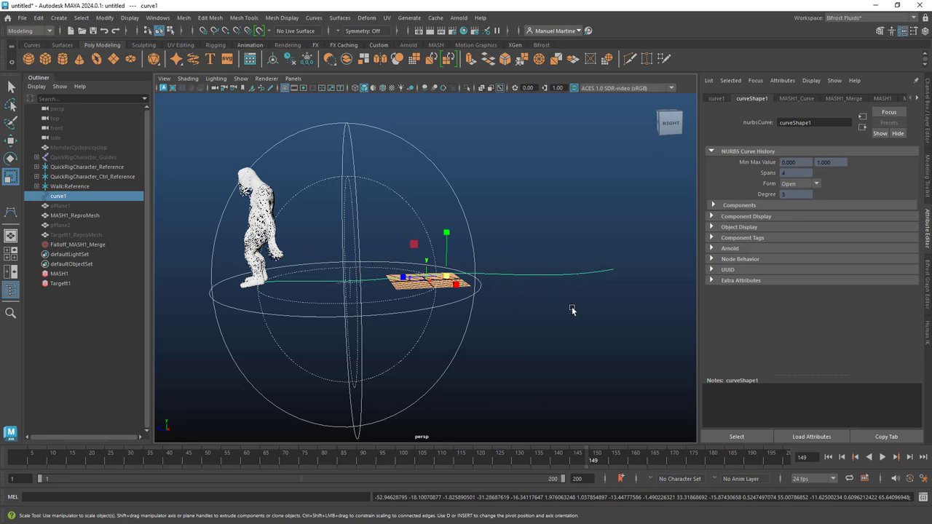
- Preview the curled path, then shrink Falloff_MASH1_Merge and shift it along Z
click(883, 457)
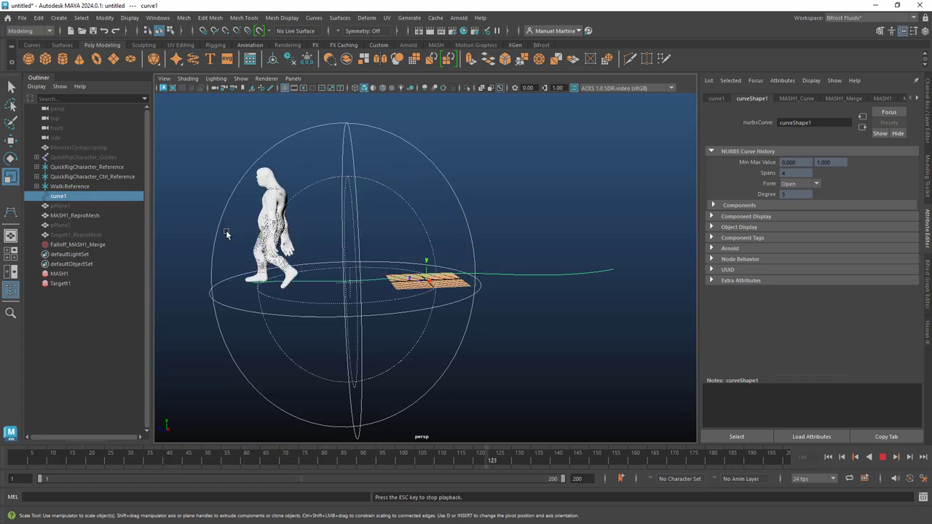
click(884, 458)
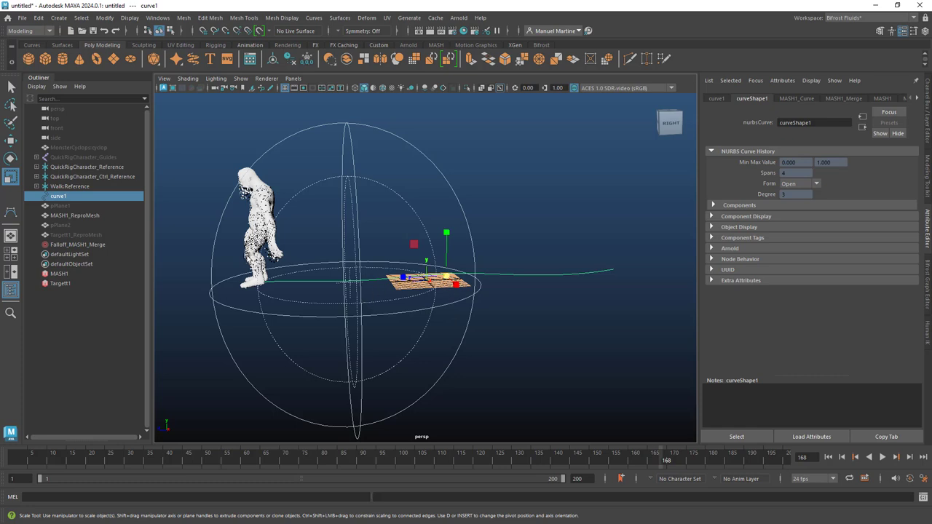
click(77, 245)
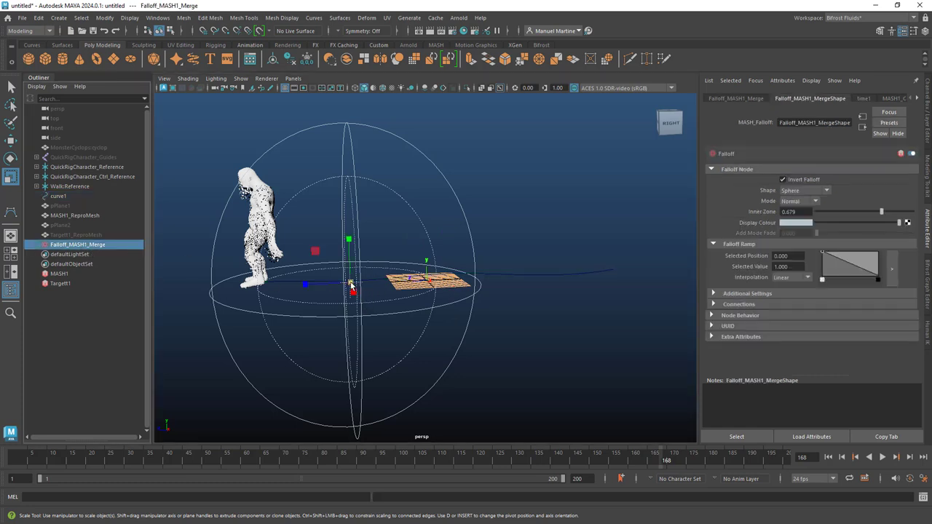
drag(351, 285, 349, 285)
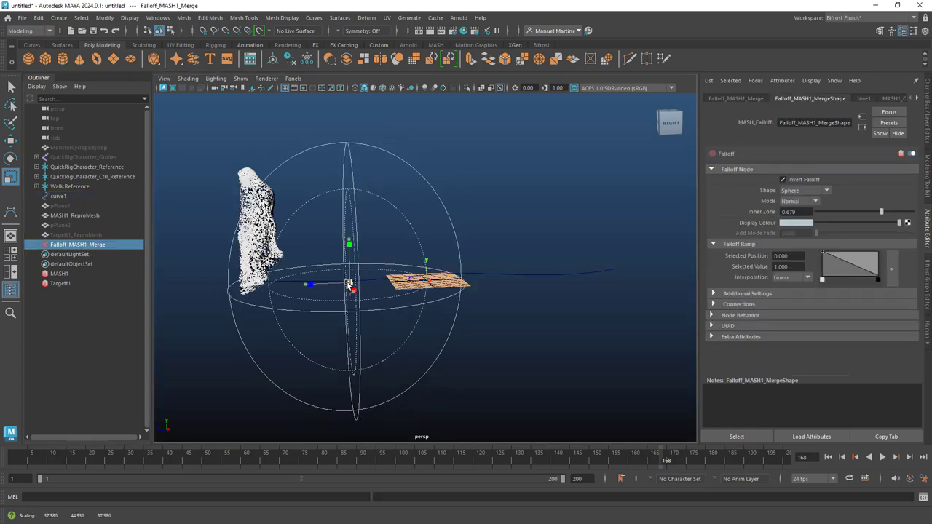
key(w)
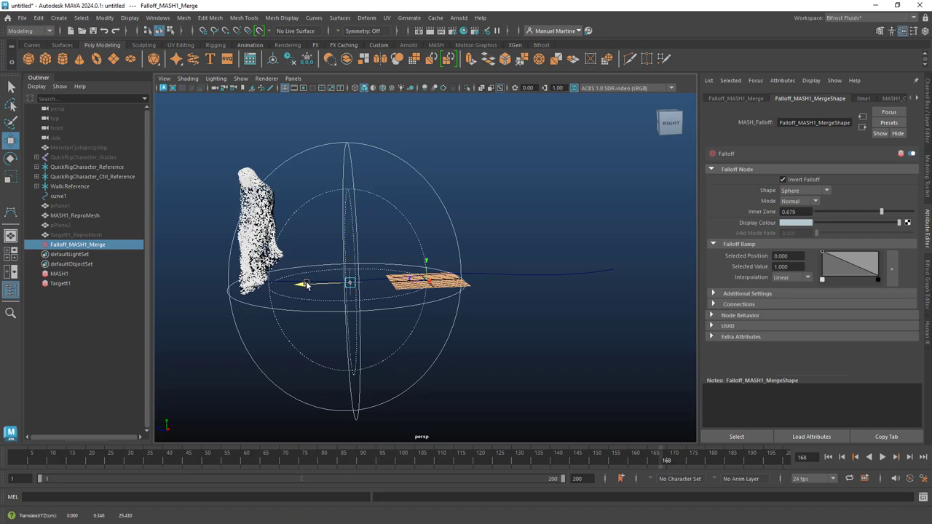
mouse_move(306, 284)
mouse_down()
mouse_move(323, 283)
mouse_move(316, 281)
mouse_up()
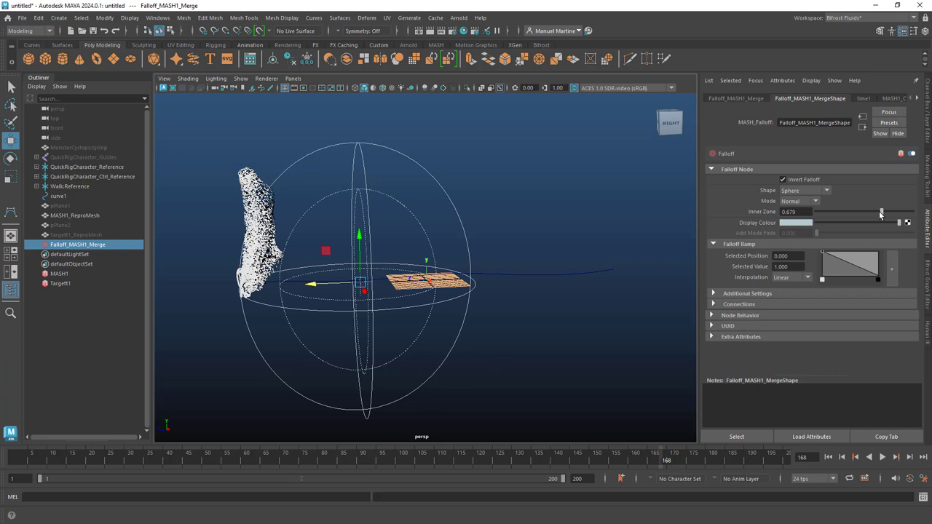
- Lower the falloff Inner Zone to 0.561, replay the animation, and select MASH1
drag(880, 210, 868, 212)
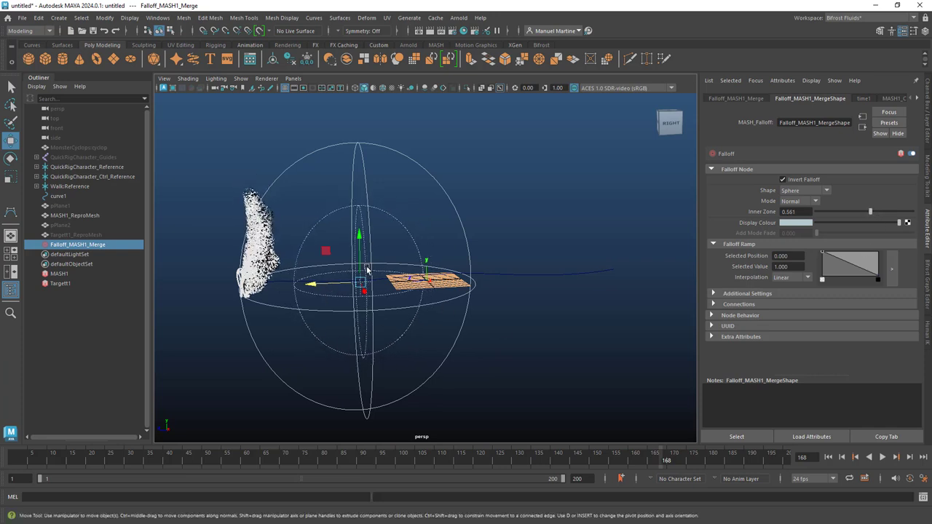
click(830, 457)
click(882, 457)
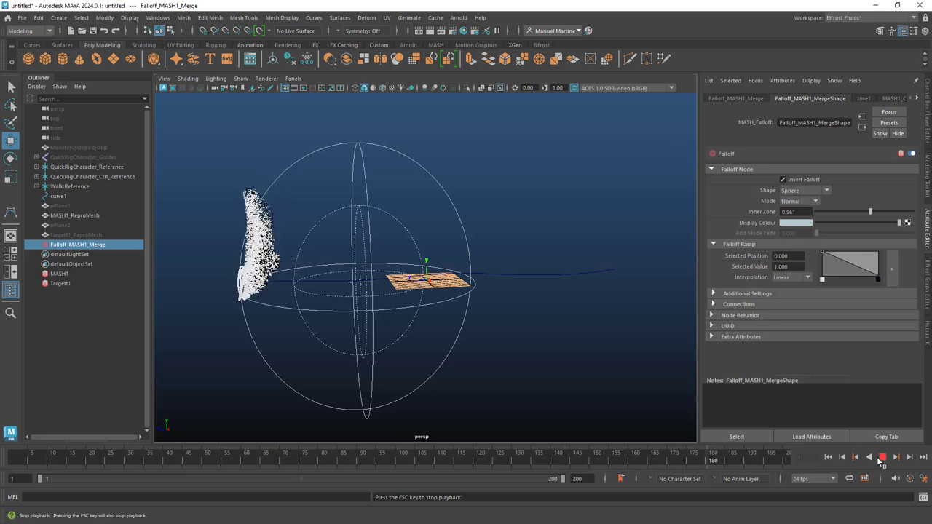
click(880, 456)
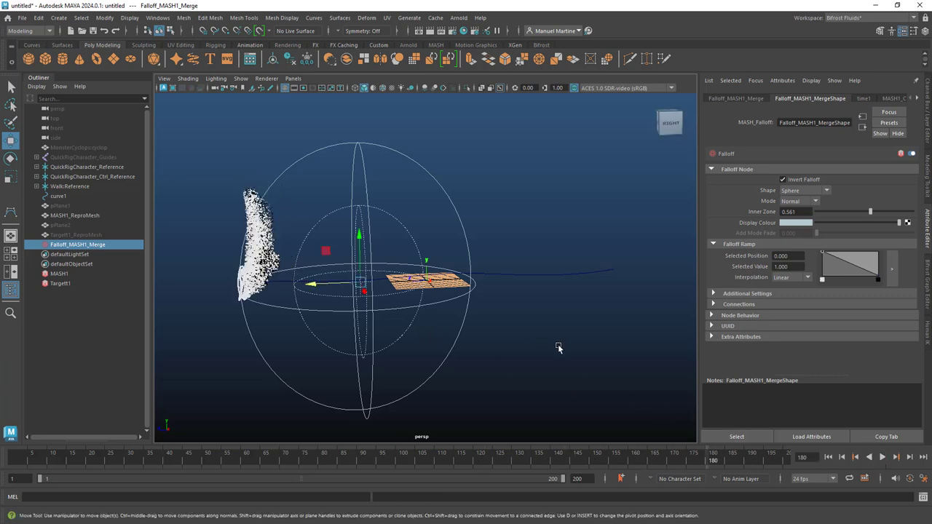
mouse_move(509, 353)
alt+mouse_down()
mouse_move(476, 352)
mouse_move(492, 358)
alt+mouse_up()
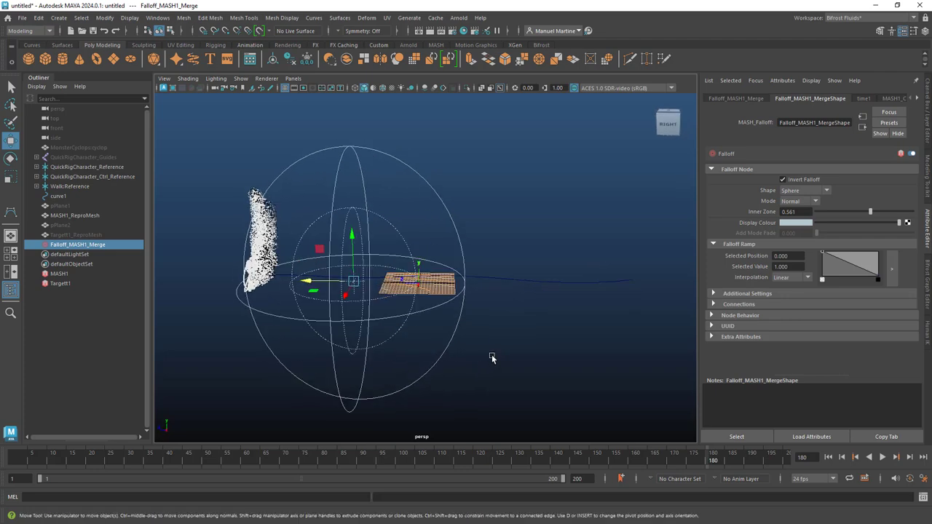
click(64, 276)
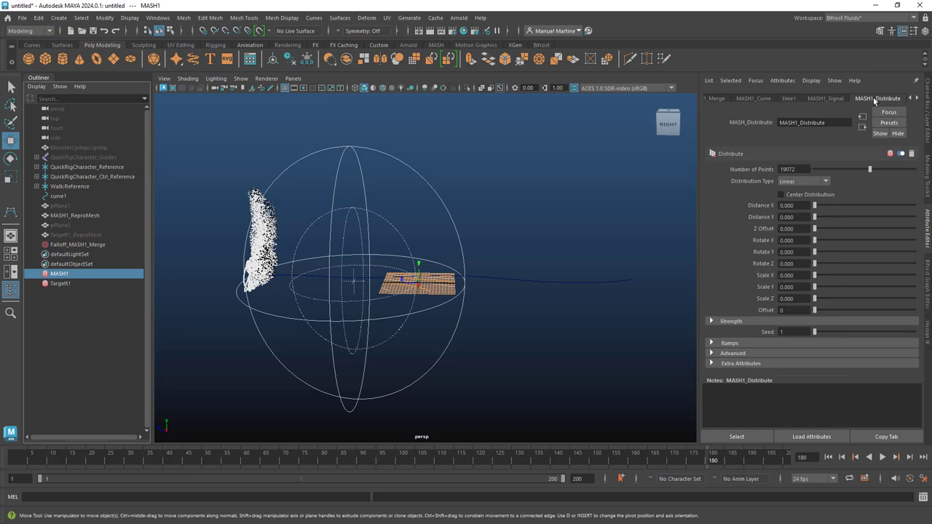
- Add a MASH1_Random node with zero position, rotation X/Y 4.737 and scale 0.263/0.316/0.211
click(913, 98)
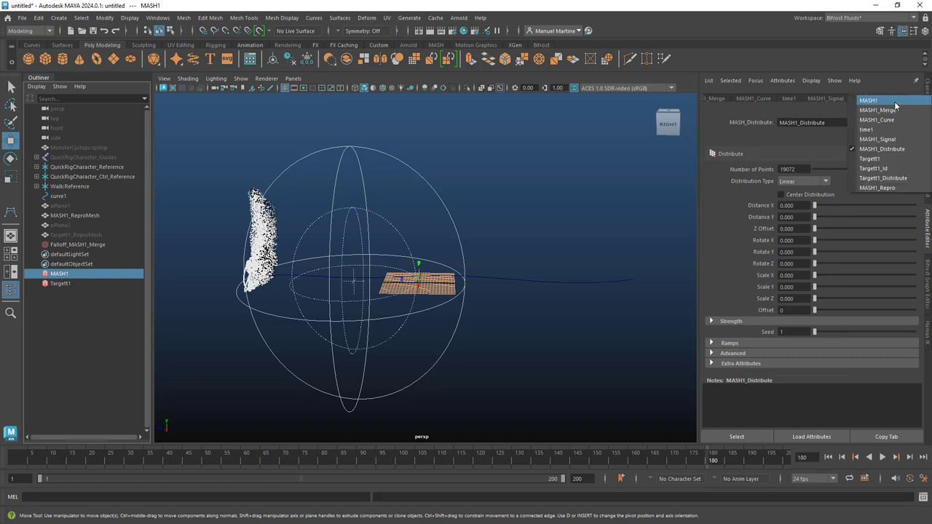
click(894, 102)
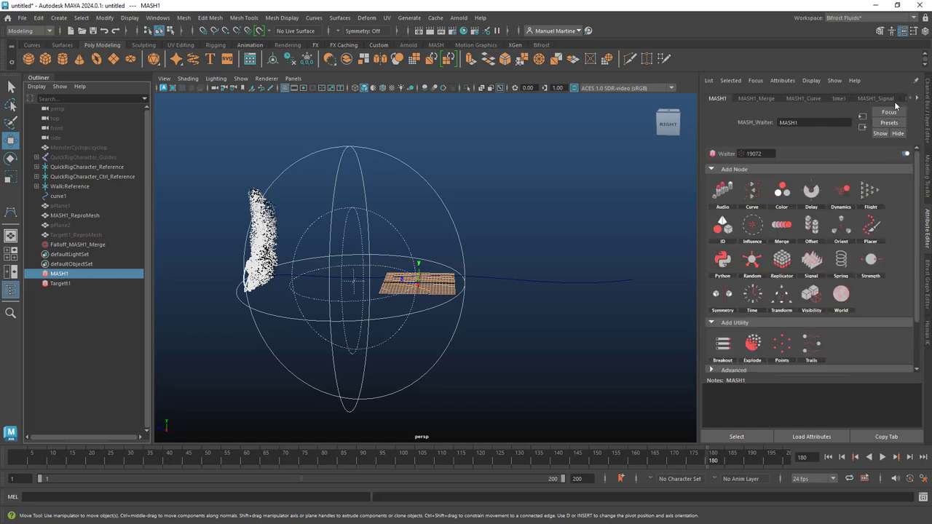
click(752, 263)
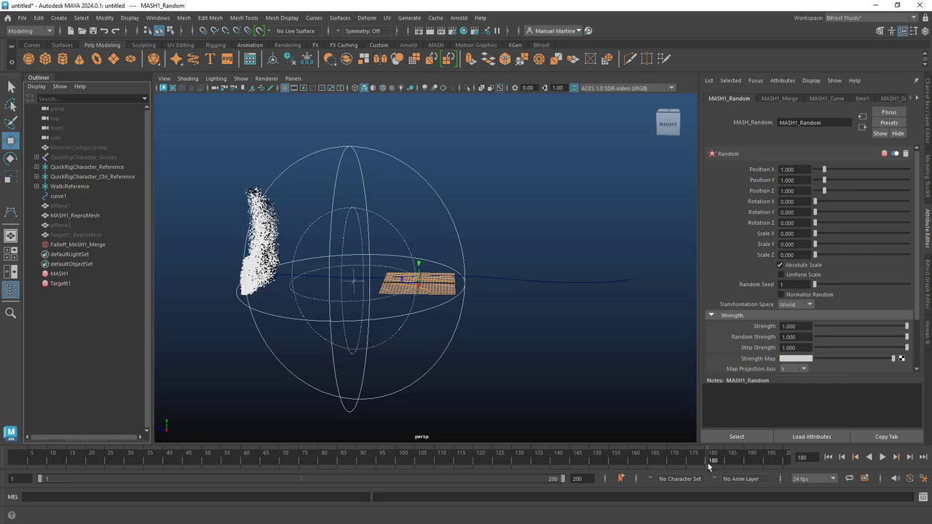
mouse_move(678, 465)
mouse_down()
mouse_move(364, 460)
mouse_move(373, 457)
mouse_up()
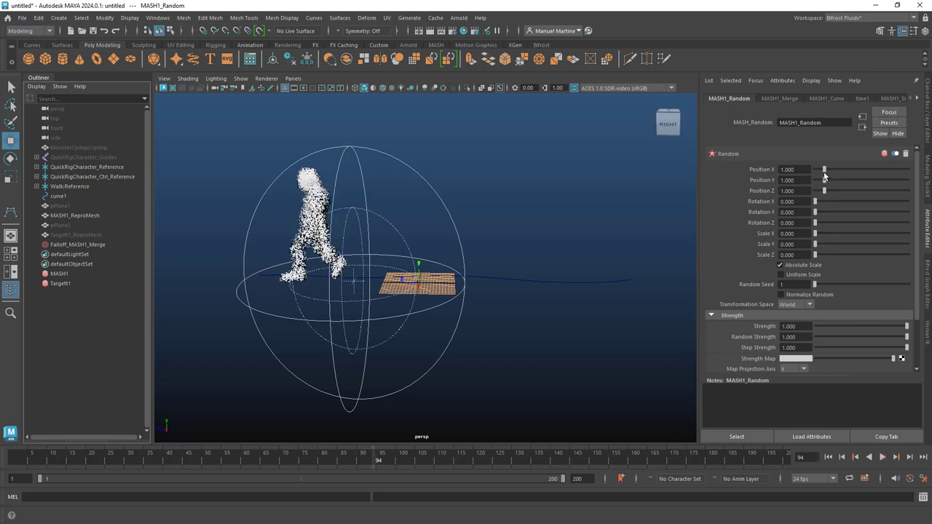
mouse_move(823, 173)
mouse_down()
mouse_move(789, 180)
mouse_move(814, 189)
mouse_up()
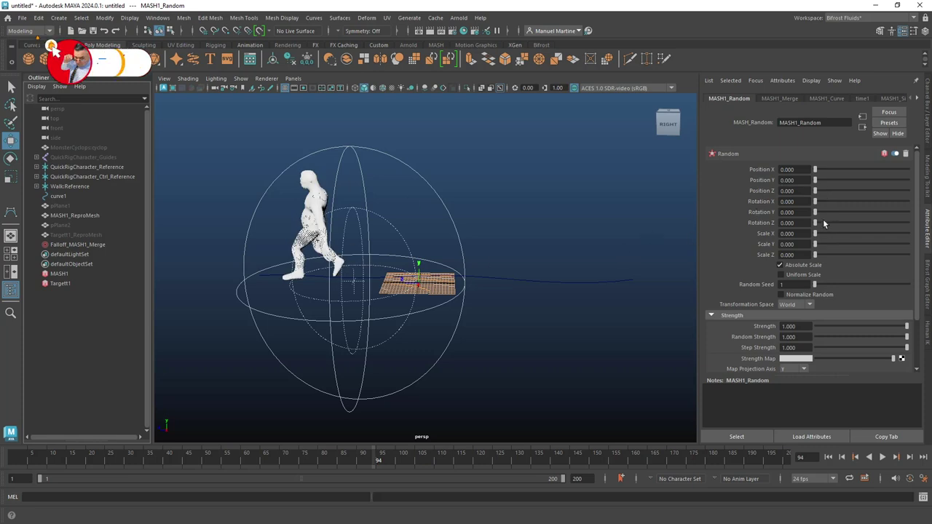
drag(815, 203, 817, 234)
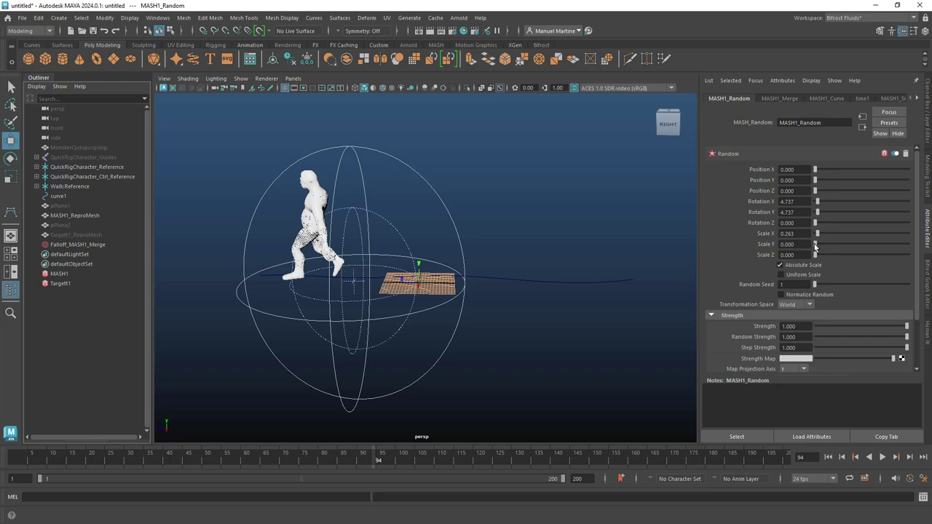
drag(815, 255, 817, 259)
- Play the walk to preview the random scatter, stopping at frame 38 and orbiting to inspect
key(alt+v)
click(265, 461)
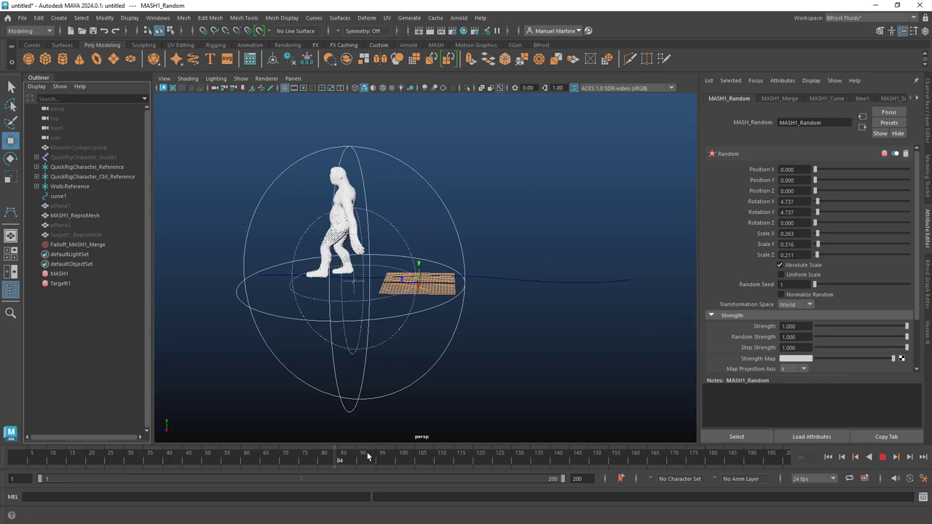
key(alt+v)
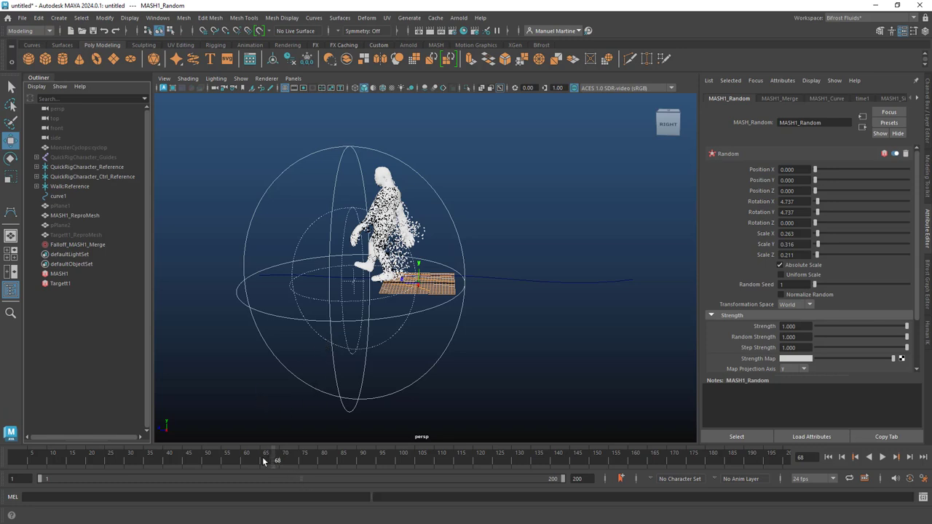
click(211, 460)
key(alt+v)
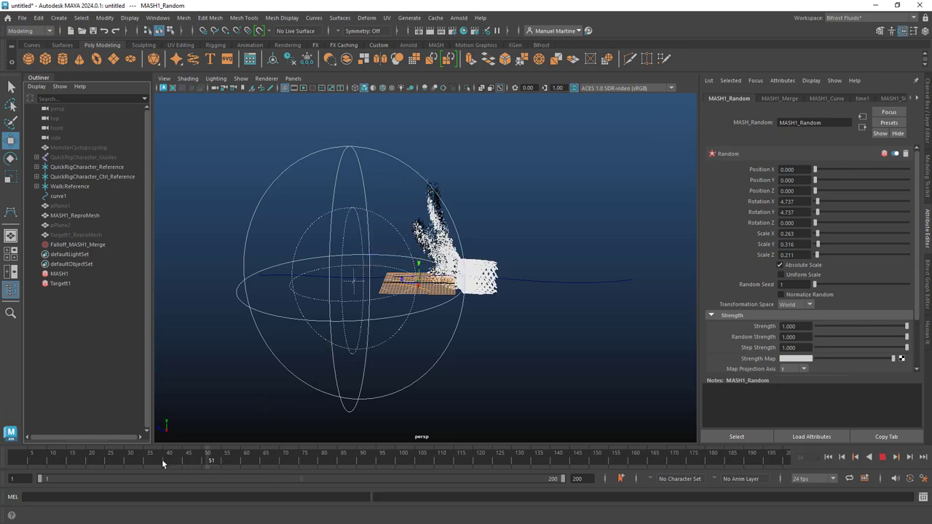
click(161, 459)
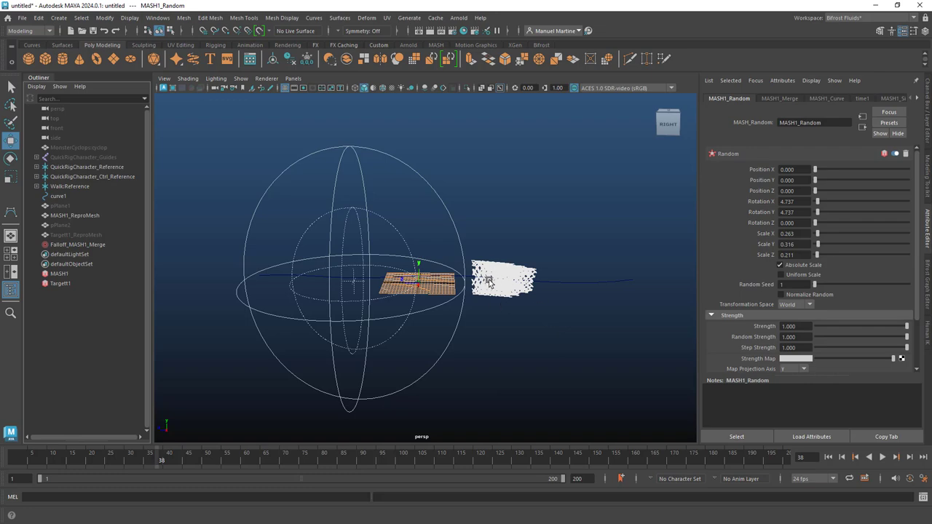
mouse_move(542, 250)
alt+mouse_down()
mouse_move(500, 248)
mouse_move(504, 274)
mouse_move(630, 311)
mouse_move(561, 260)
mouse_move(567, 287)
alt+mouse_up()
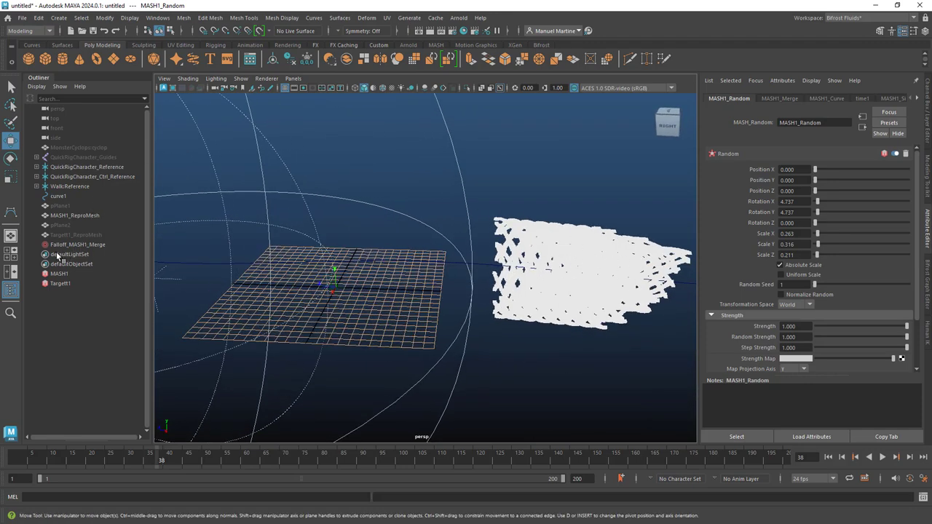
- Set MASH1_Signal position to 5.489/6.522/5.707, Noise Scale 2.292, Step Amount 118.750, then preview
click(58, 274)
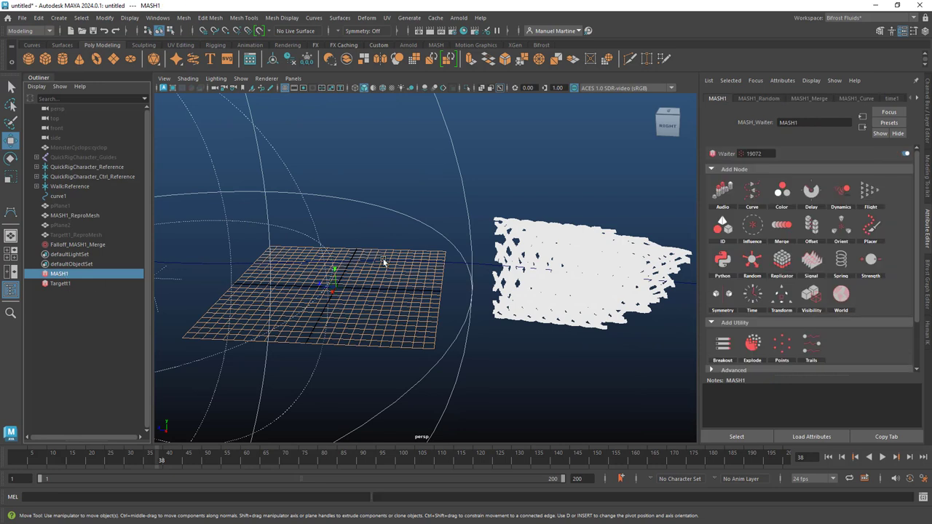
click(916, 99)
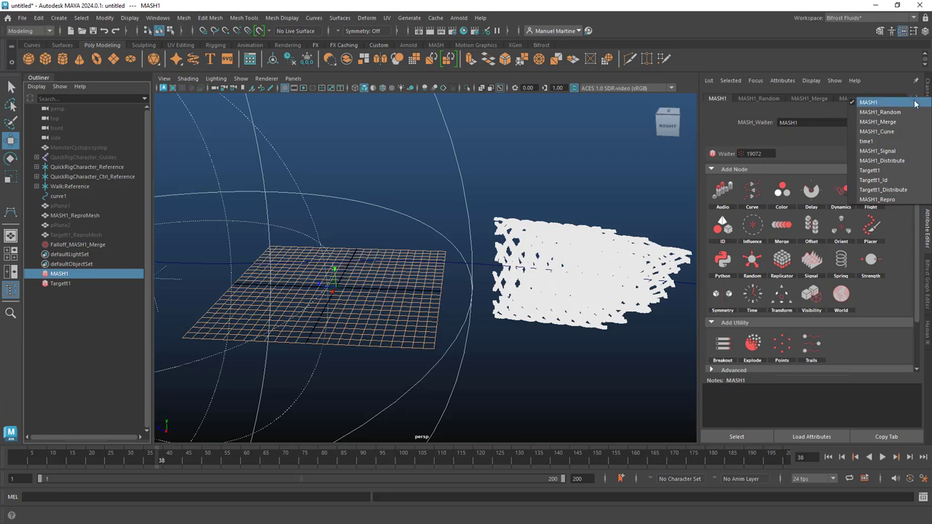
click(904, 151)
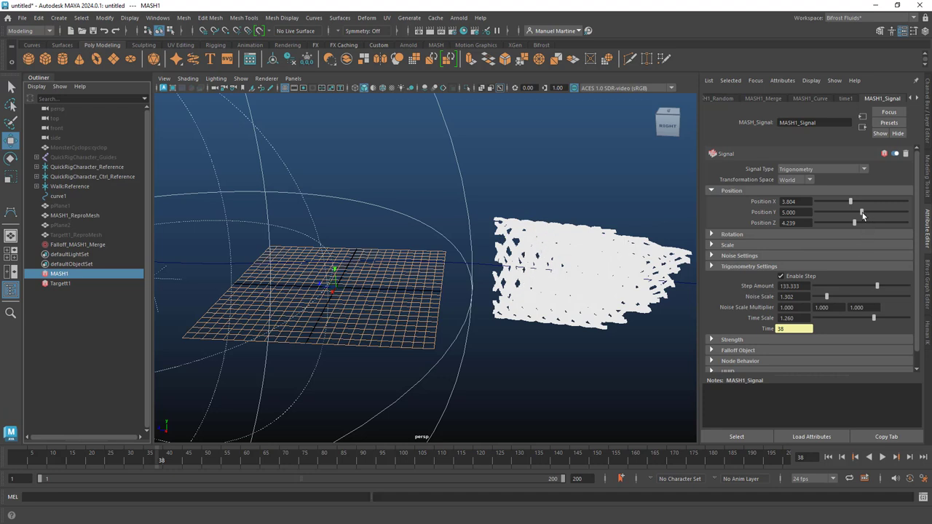
mouse_move(862, 212)
mouse_down()
mouse_move(875, 212)
mouse_move(865, 223)
mouse_move(865, 201)
mouse_up()
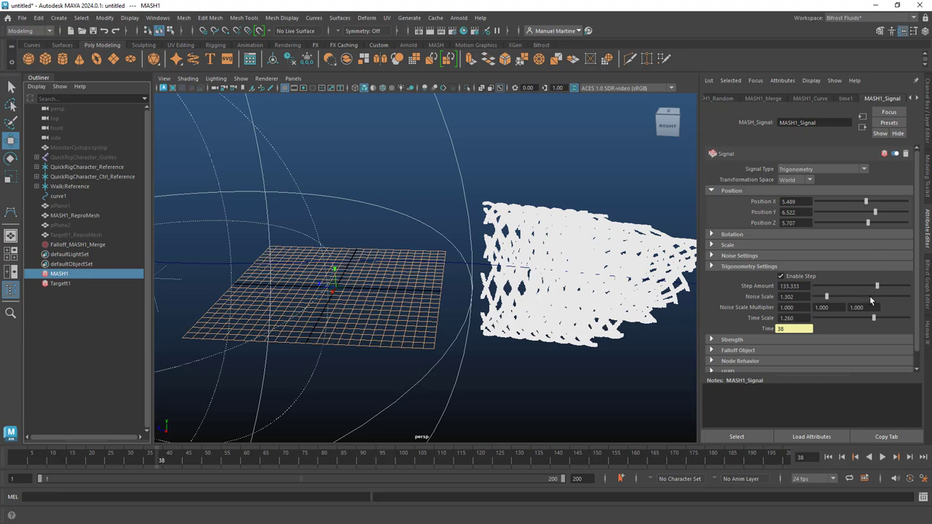
drag(828, 295, 870, 284)
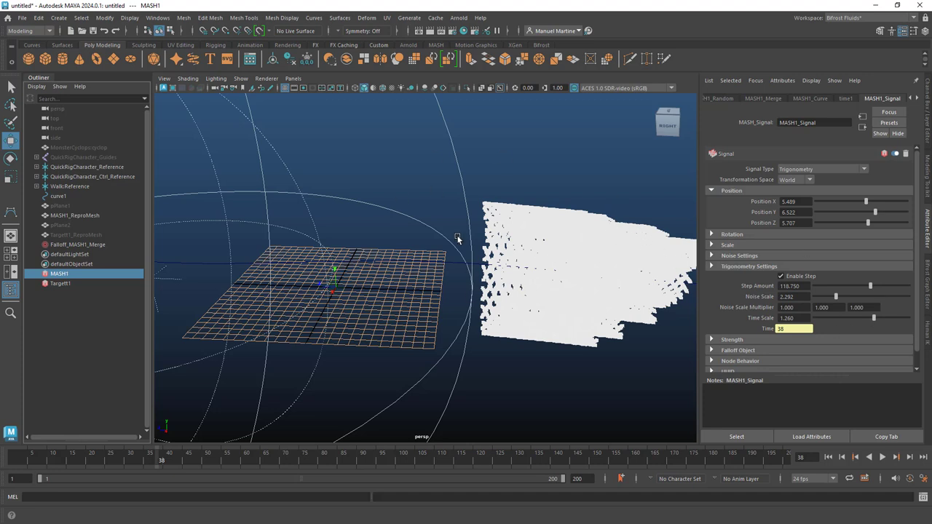
click(880, 457)
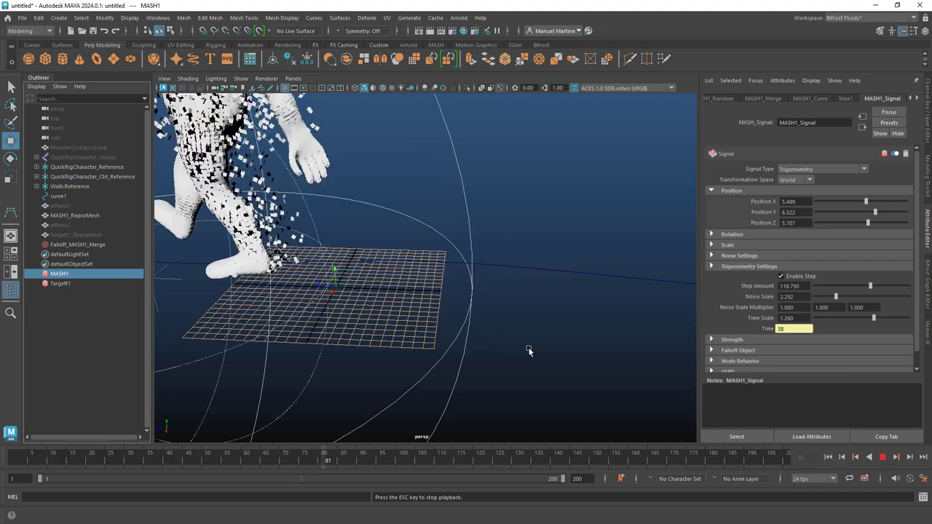
click(882, 457)
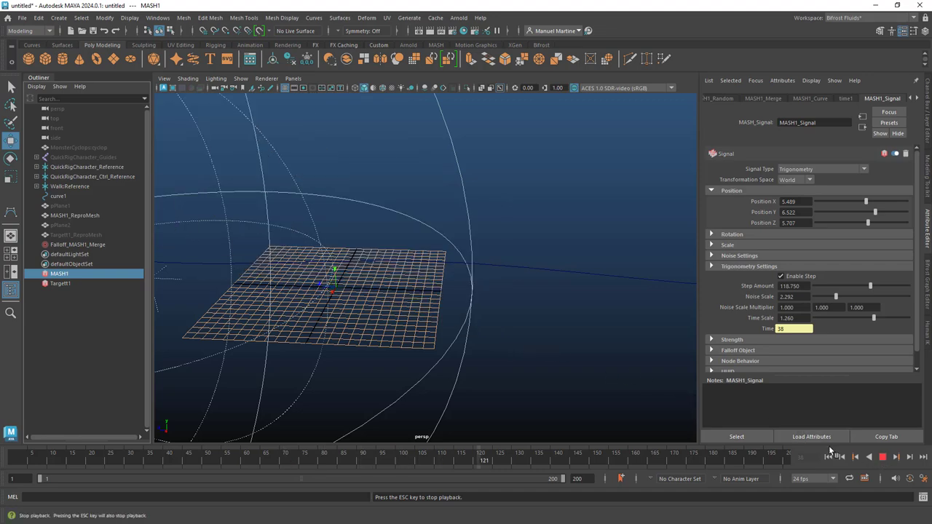
alt+right_drag(371, 289, 323, 277)
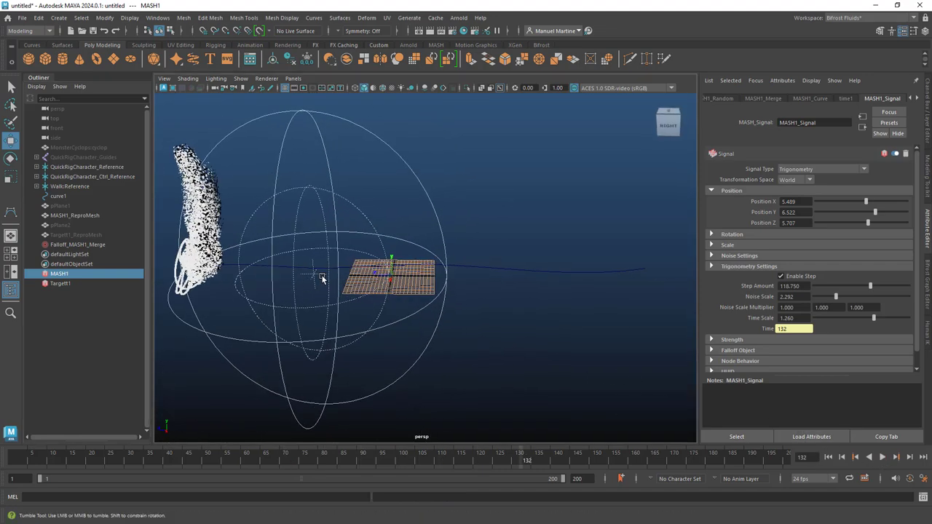
- Create polygon plane pPlane3 and scale it up several hundred times into a large floor
mouse_move(323, 277)
alt+mouse_down()
mouse_move(350, 281)
mouse_move(474, 256)
mouse_move(426, 285)
mouse_move(443, 284)
alt+mouse_up()
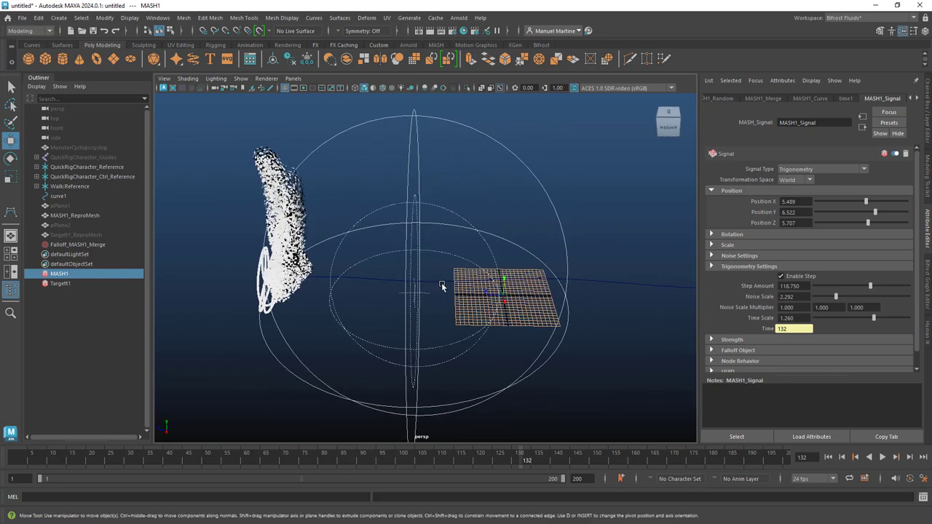
click(115, 60)
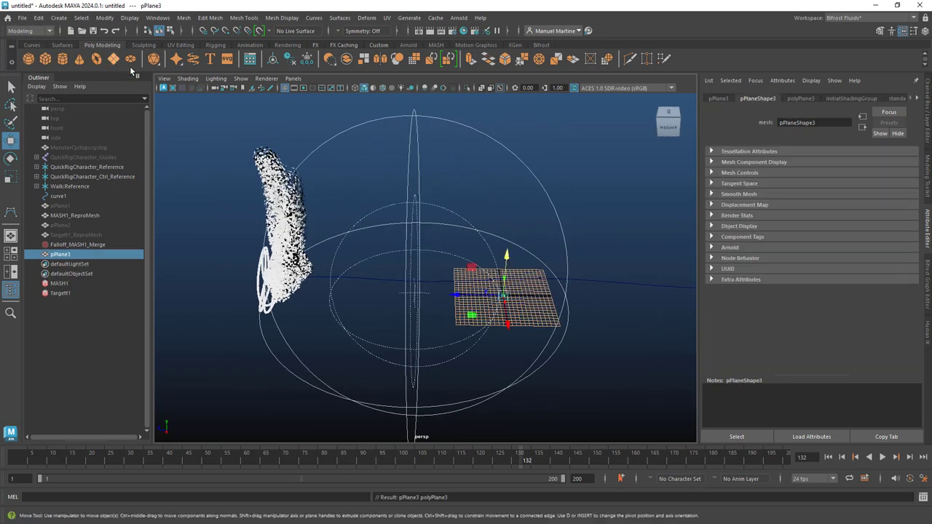
key(r)
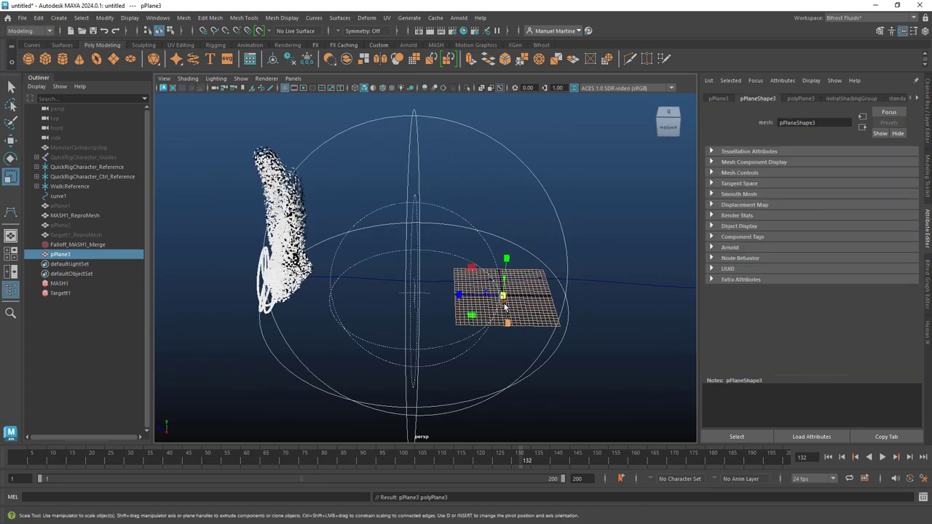
drag(503, 295, 929, 350)
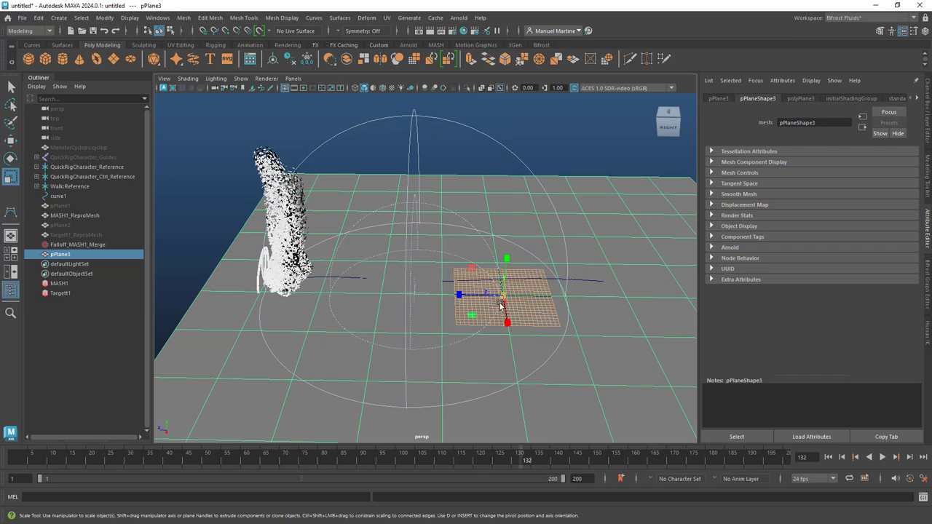
middle_drag(624, 322, 928, 339)
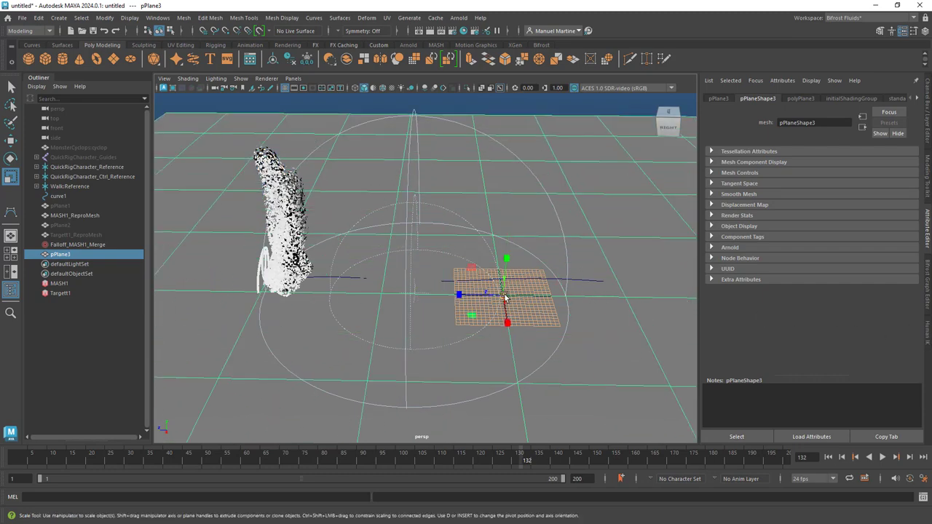
middle_drag(585, 306, 686, 306)
mouse_move(282, 254)
alt+mouse_down()
mouse_move(311, 241)
mouse_move(317, 254)
alt+mouse_up()
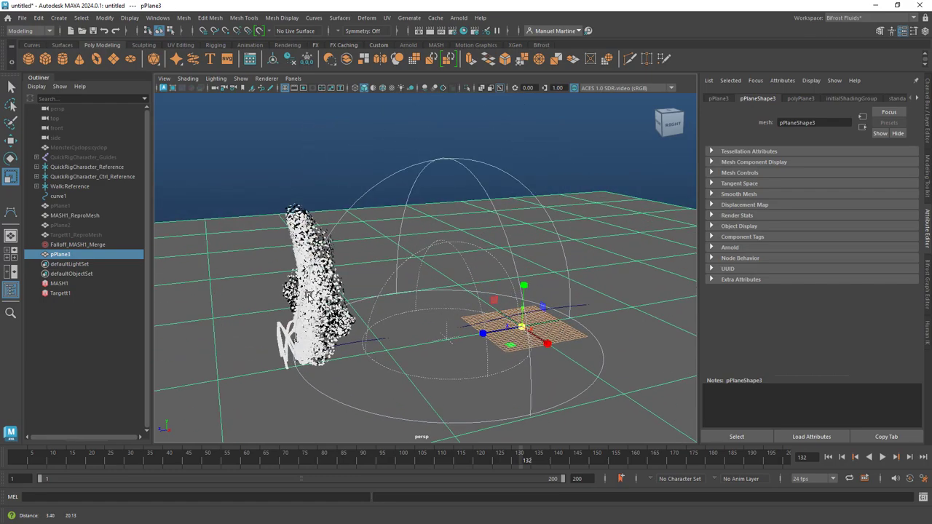
mouse_move(437, 262)
alt+mouse_down()
mouse_move(375, 271)
mouse_move(342, 258)
alt+mouse_up()
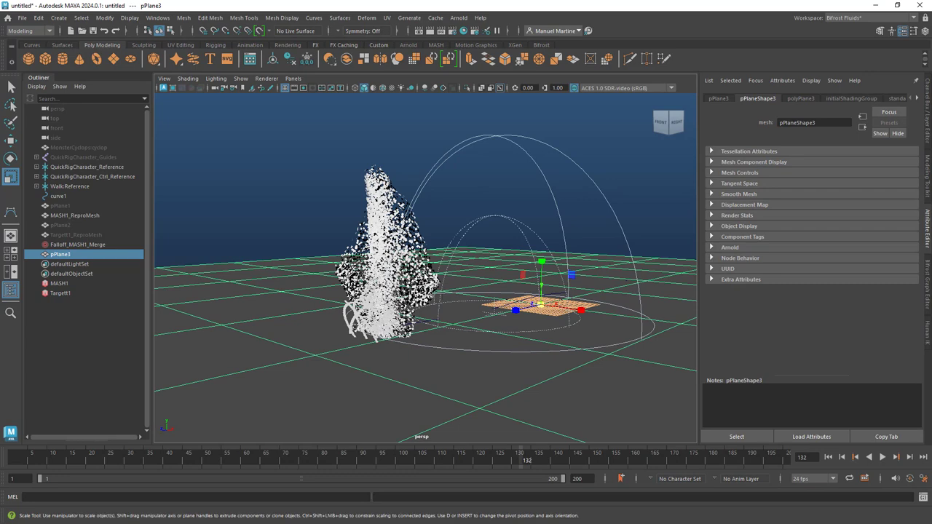
alt+drag(442, 300, 435, 301)
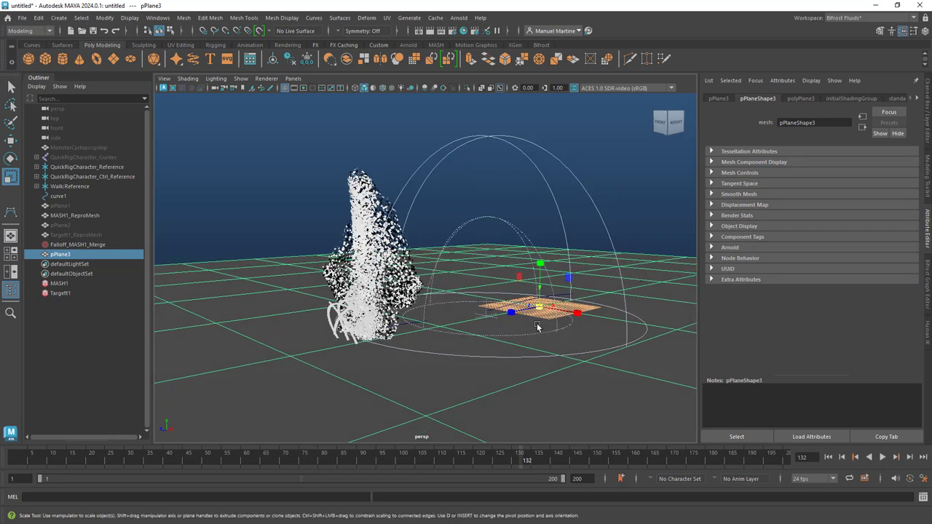
- Add an Arnold physical sky (aiPhysicalSky1) and open the Arnold RenderView
click(458, 17)
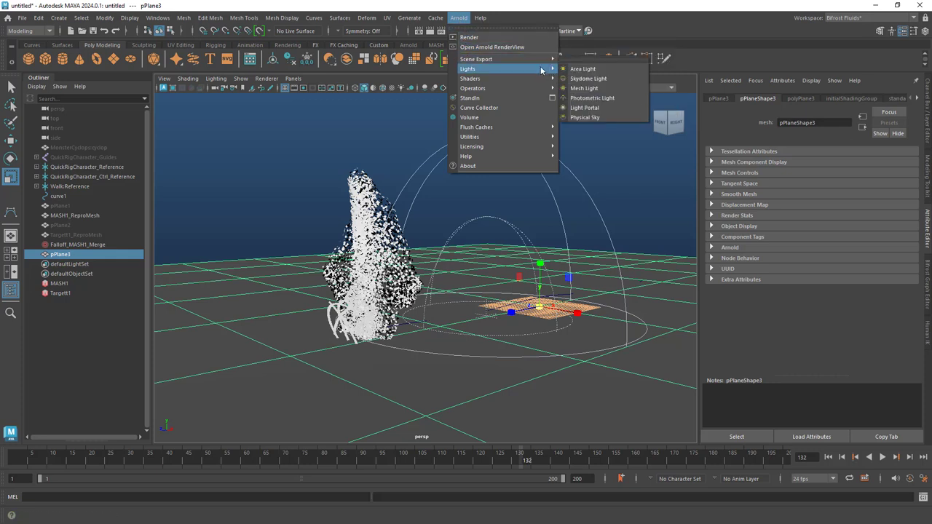
mouse_move(468, 68)
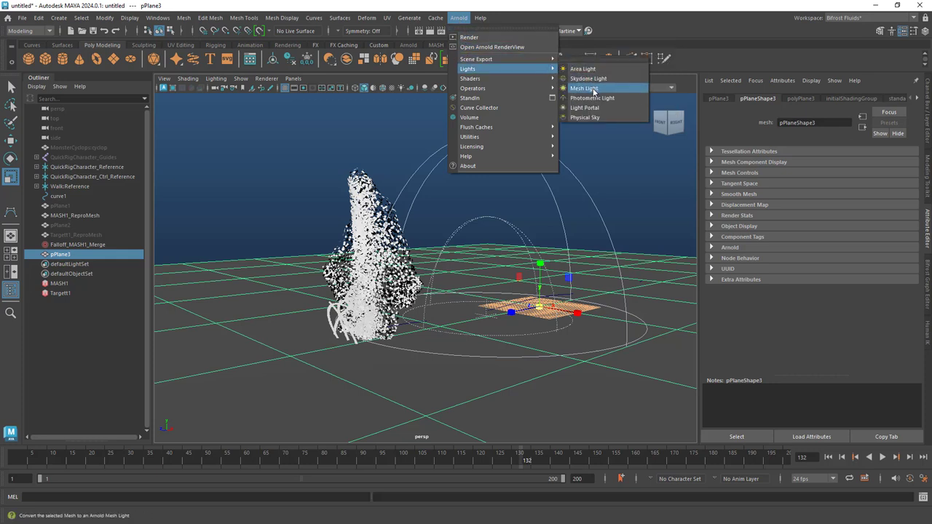
click(593, 116)
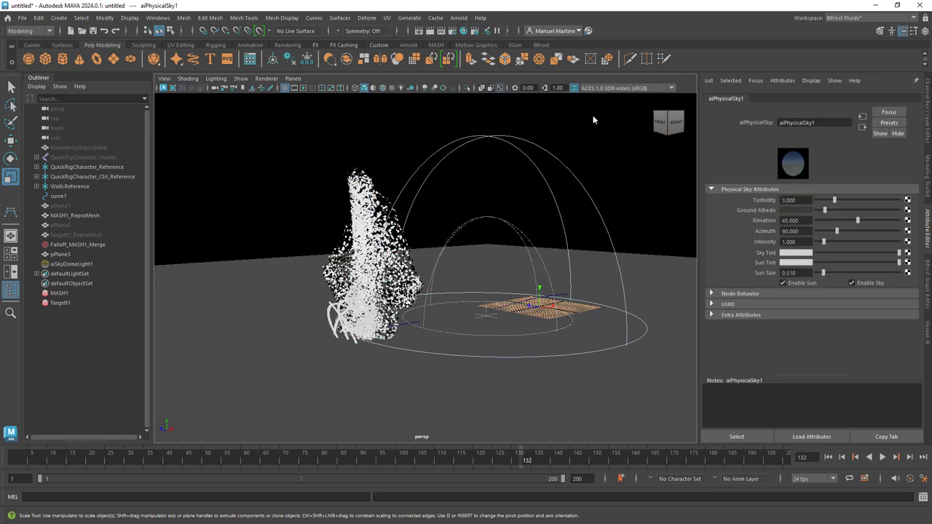
click(458, 18)
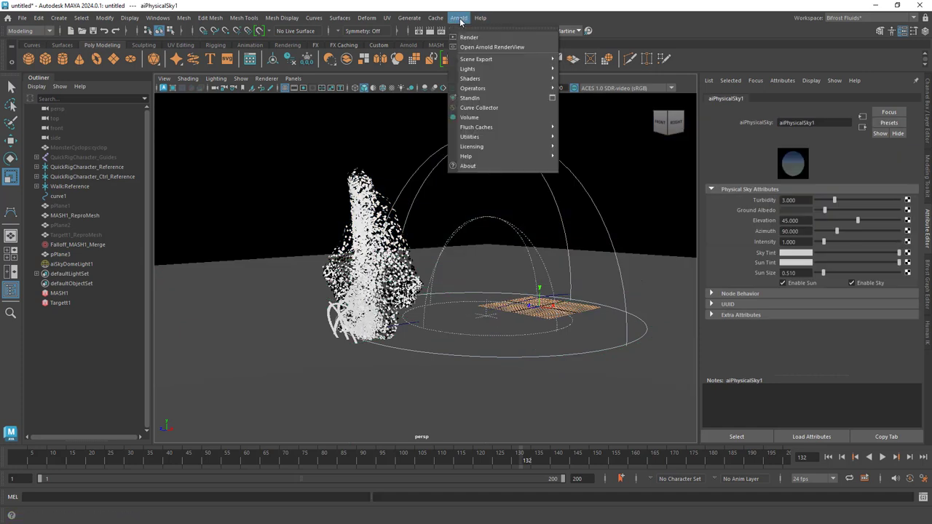
click(488, 46)
- Run an interactive Arnold render of the scene at 960x540 and reposition the RenderView window
click(471, 153)
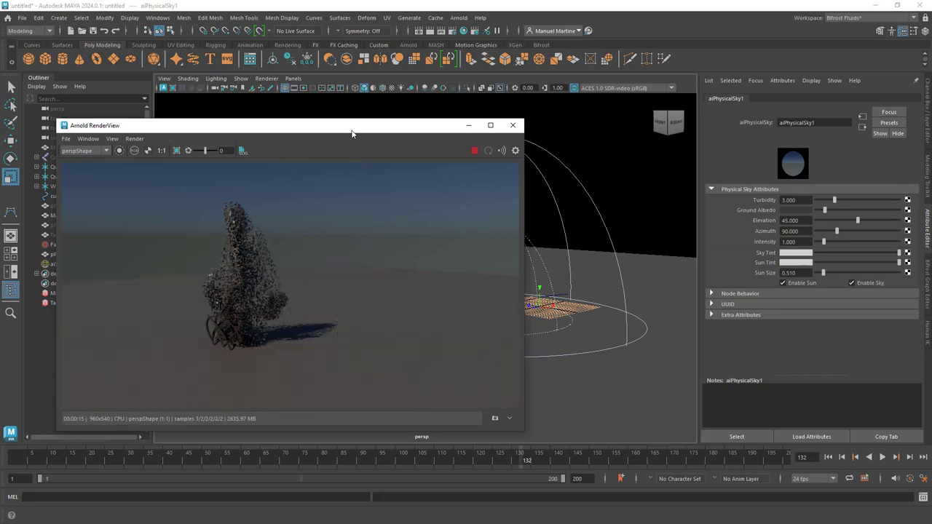
mouse_move(349, 133)
mouse_down()
mouse_move(462, 107)
mouse_move(457, 116)
mouse_up()
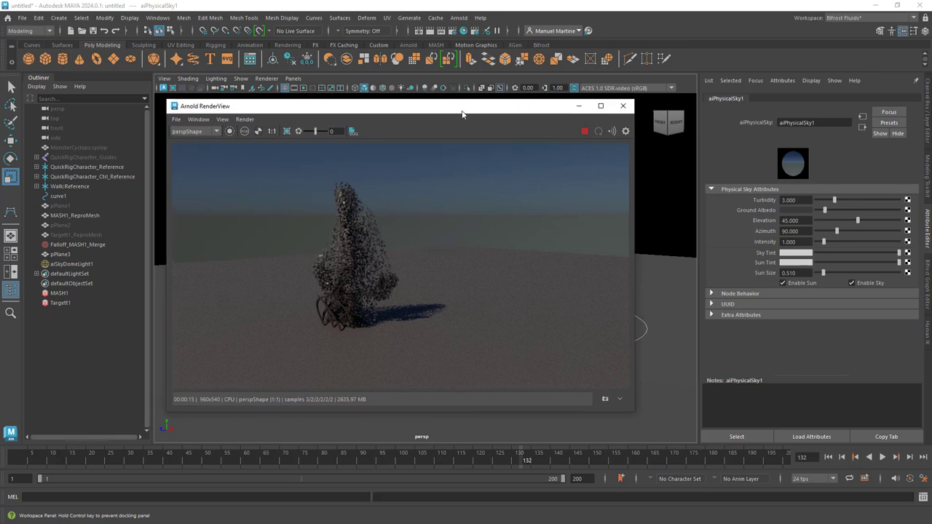